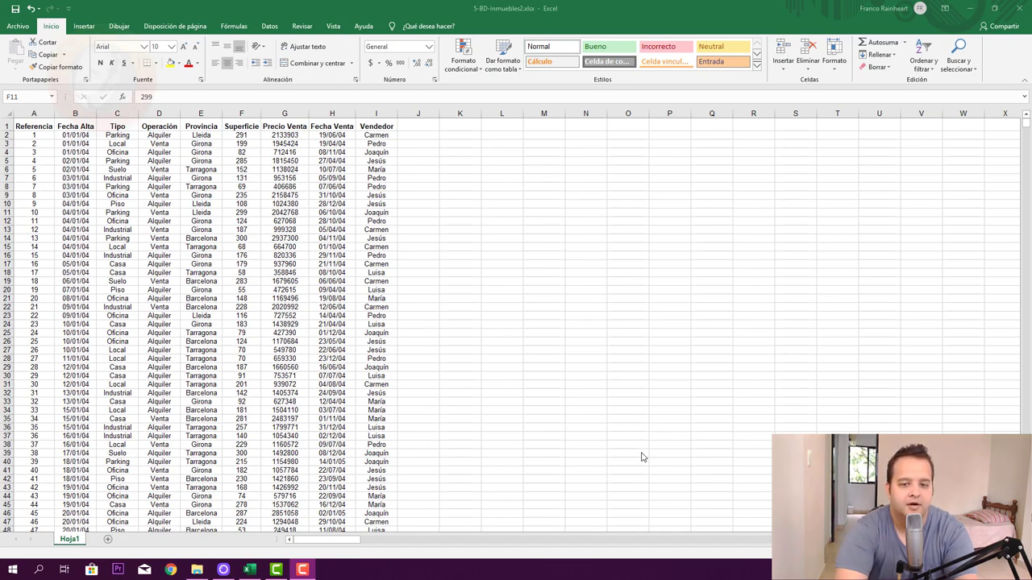
- Inspect the Precio Venta and Provincia values in the property data on Hoja1
{"action": "left_click", "coordinate": [286, 272]}
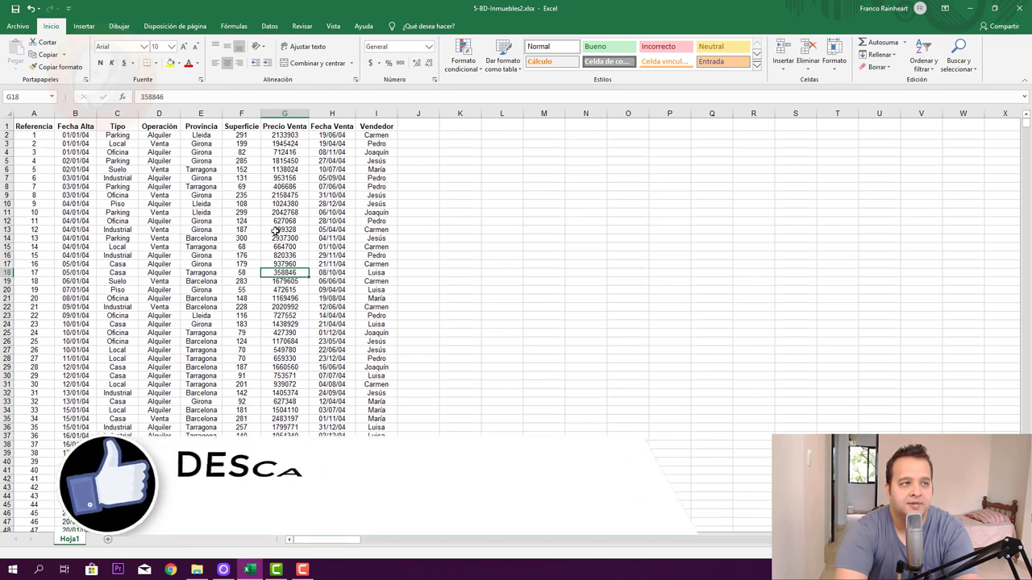
{"action": "left_click", "coordinate": [204, 230]}
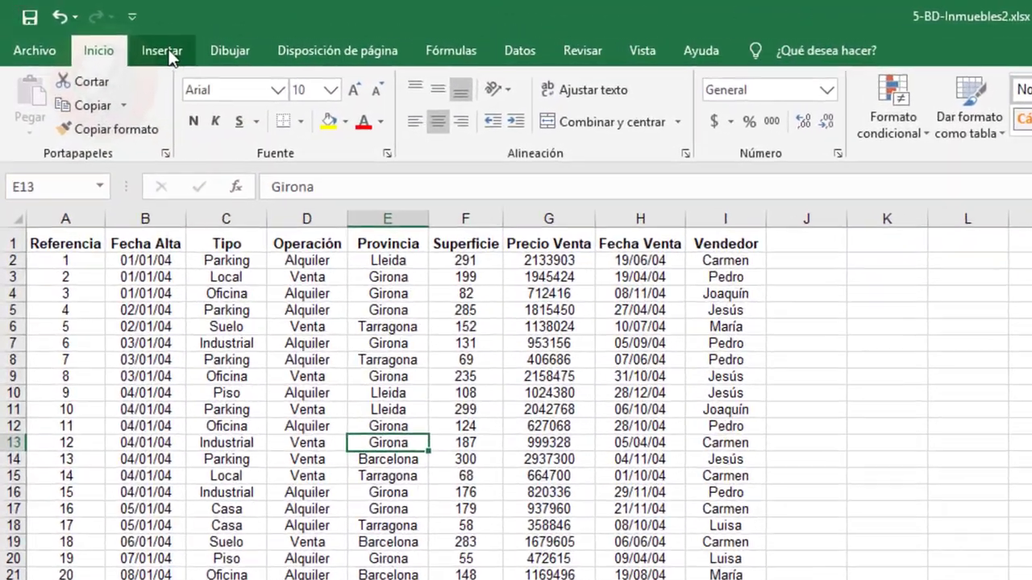
- Insert a pivot table from range Hoja1!$A$1:$I$3338 on a new worksheet
{"action": "left_click", "coordinate": [102, 32]}
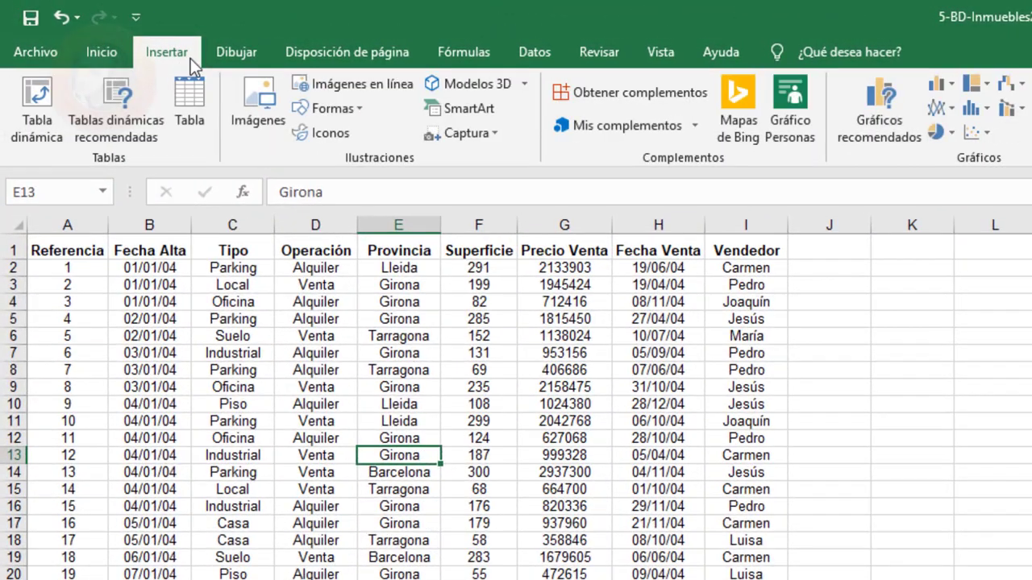
{"action": "left_click", "coordinate": [34, 125]}
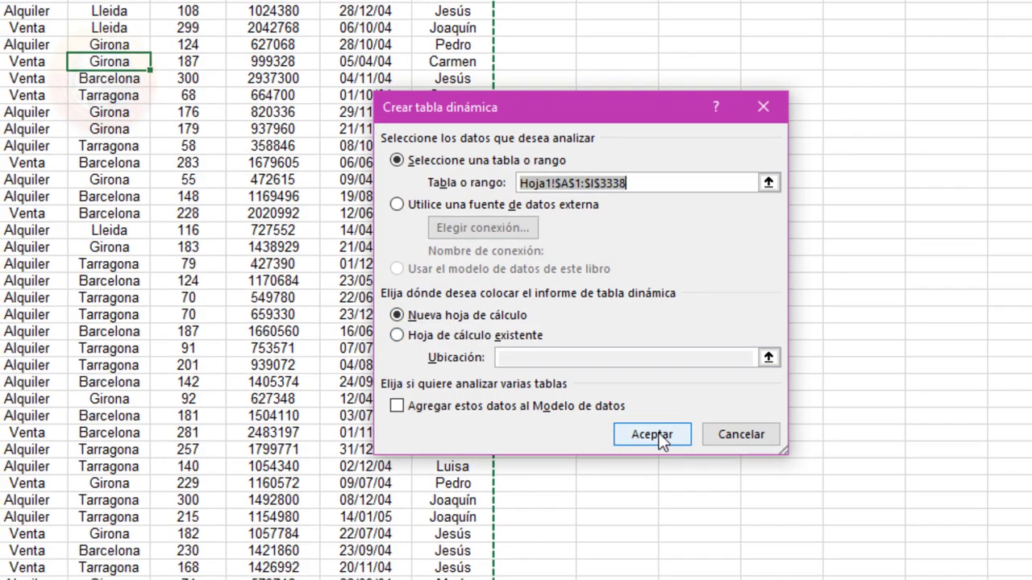
{"action": "left_click", "coordinate": [668, 436]}
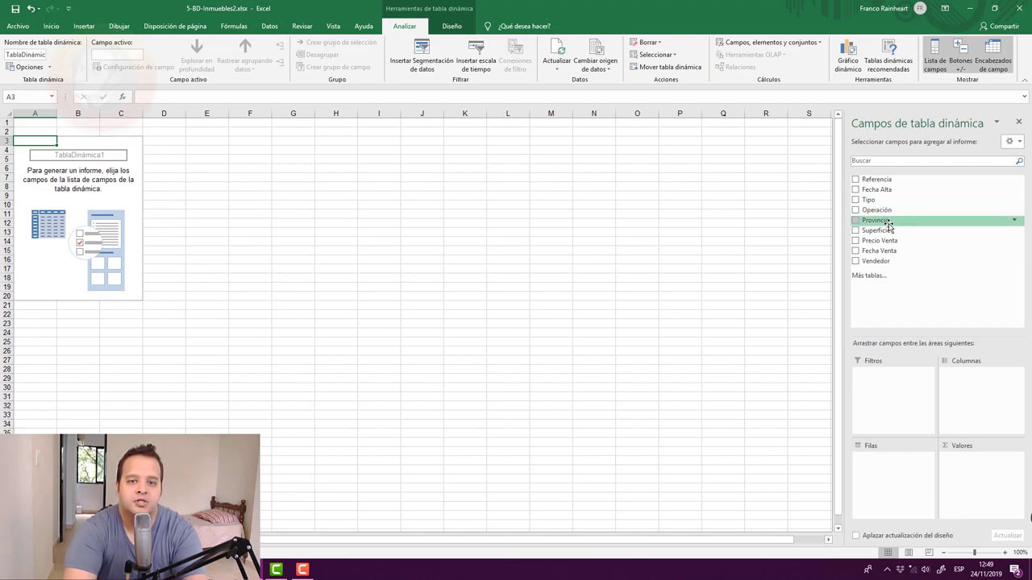
- Put Provincia in rows and Precio Venta in values, then select totals B4:B8
{"action": "left_click_drag", "start_coordinate": [887, 220], "coordinate": [881, 478]}
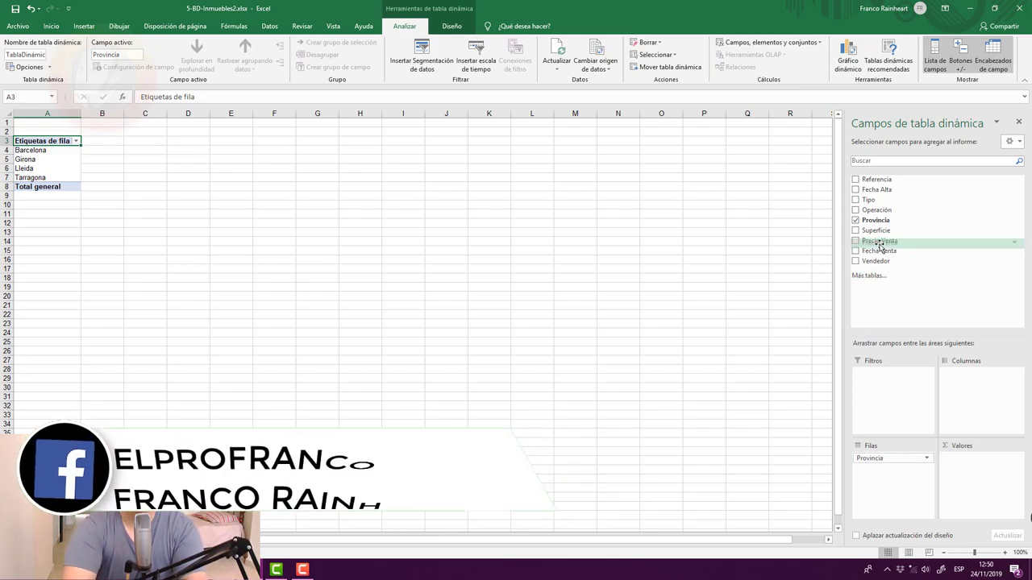
{"action": "left_click_drag", "start_coordinate": [887, 241], "coordinate": [962, 474]}
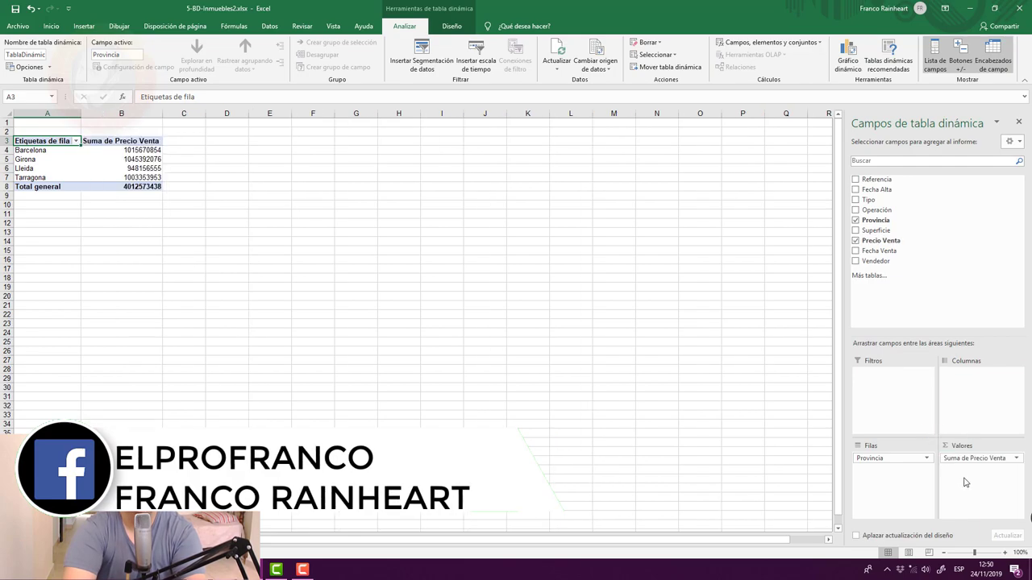
{"action": "left_click", "coordinate": [150, 143]}
{"action": "left_click_drag", "start_coordinate": [152, 150], "coordinate": [161, 186]}
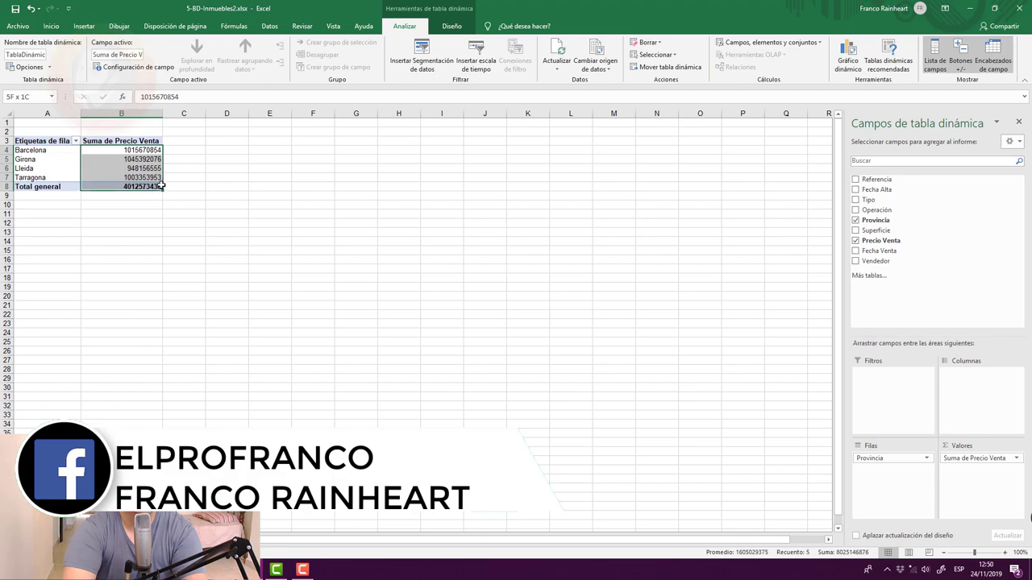
- Apply Contabilidad accounting format to totals B4:B8 and select the four province totals B4:B7
{"action": "left_click", "coordinate": [51, 26]}
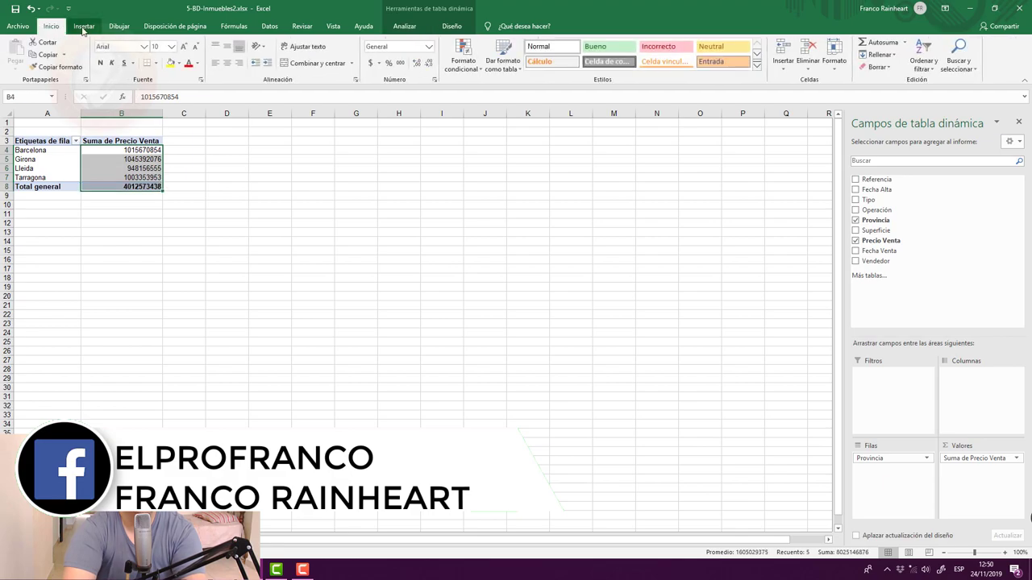
{"action": "left_click", "coordinate": [371, 63]}
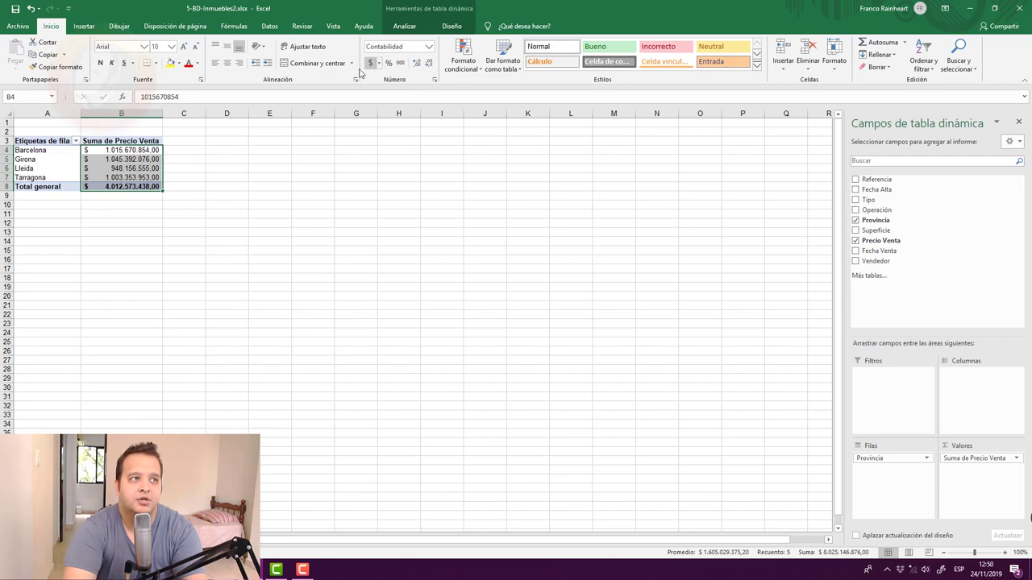
{"action": "left_click_drag", "start_coordinate": [158, 150], "coordinate": [160, 176]}
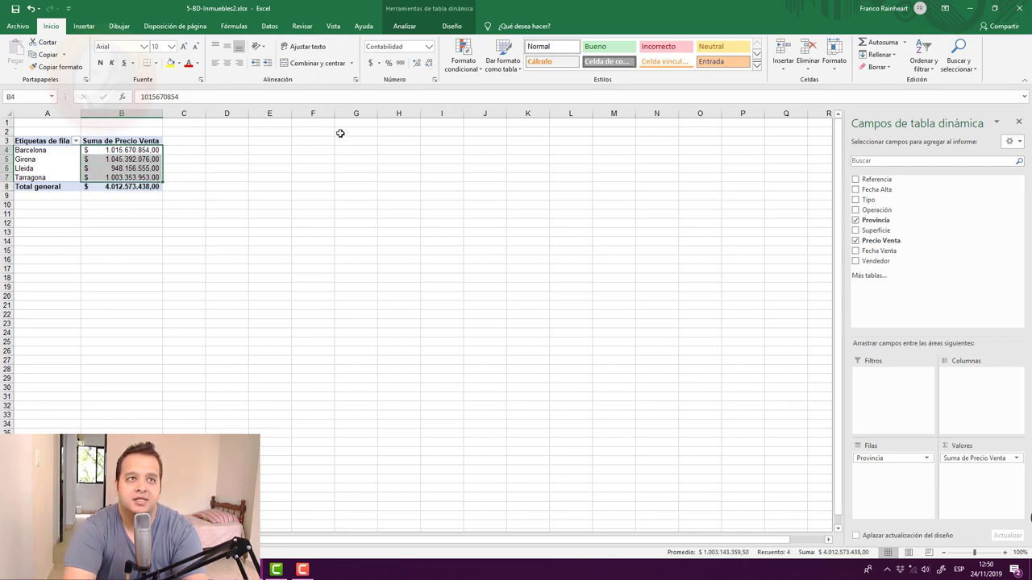
- Shade B4:B7 with the green-yellow-red colour scale and zoom to fit the pivot table
{"action": "left_click", "coordinate": [470, 75]}
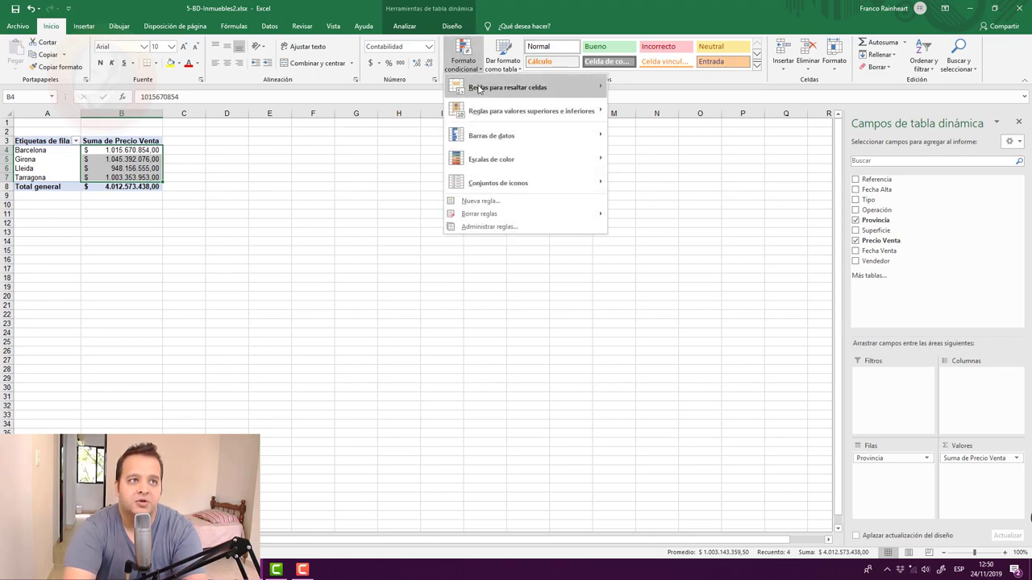
{"action": "mouse_move", "coordinate": [542, 168]}
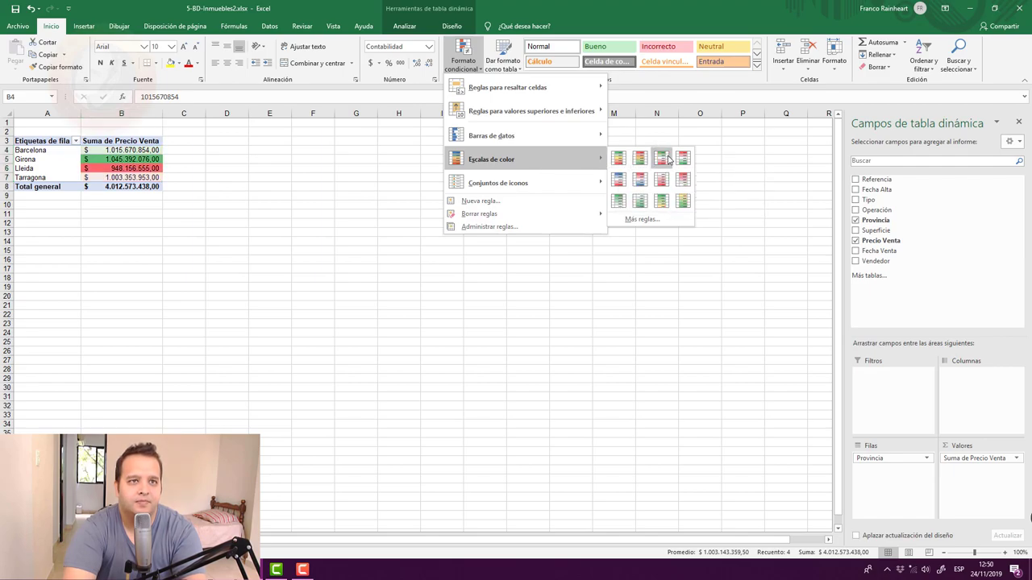
{"action": "left_click", "coordinate": [622, 161]}
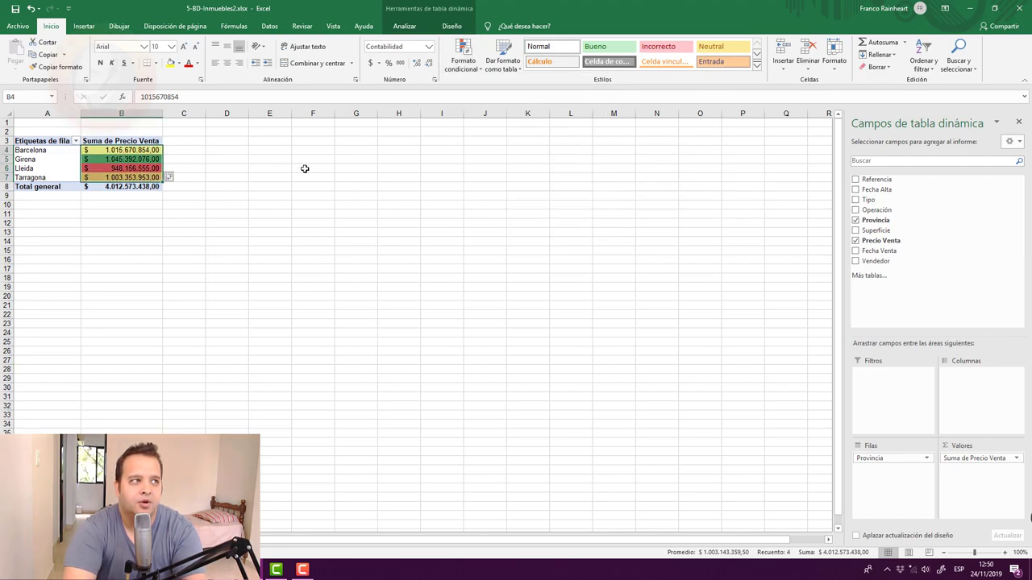
{"action": "left_click", "coordinate": [160, 159]}
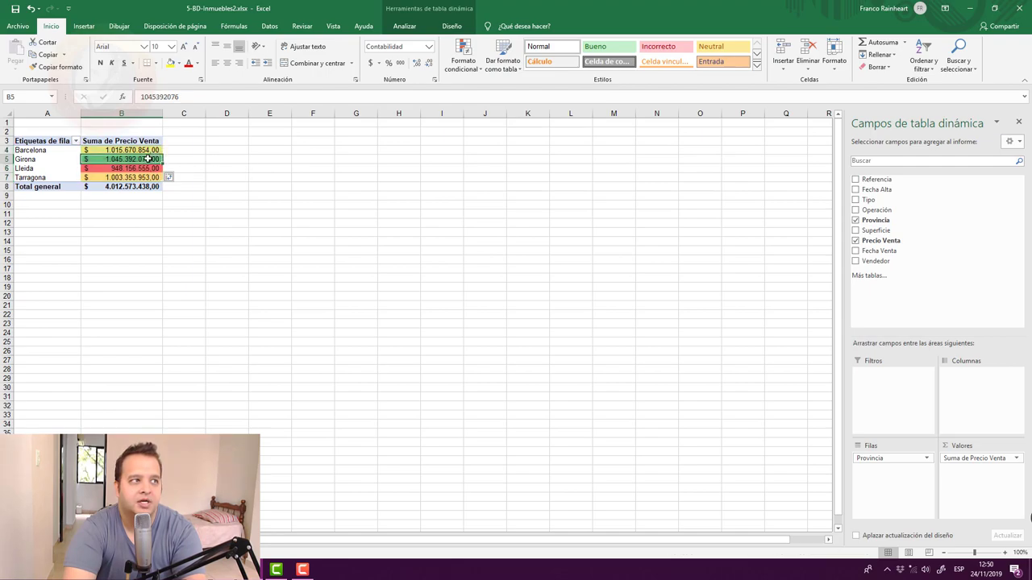
{"action": "left_click", "coordinate": [40, 159]}
{"action": "left_click", "coordinate": [115, 158]}
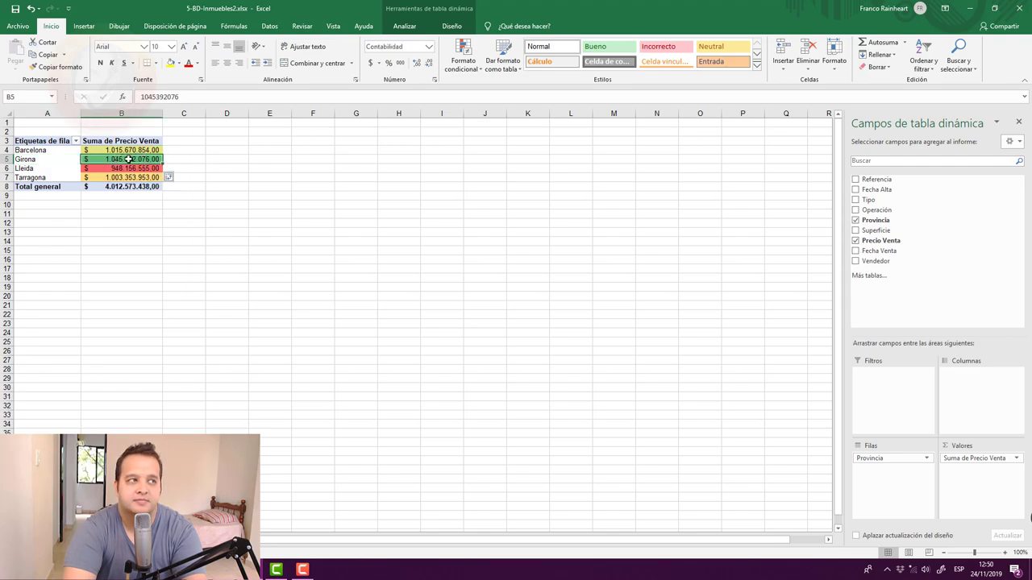
{"action": "left_click", "coordinate": [995, 553]}
{"action": "left_click", "coordinate": [980, 554]}
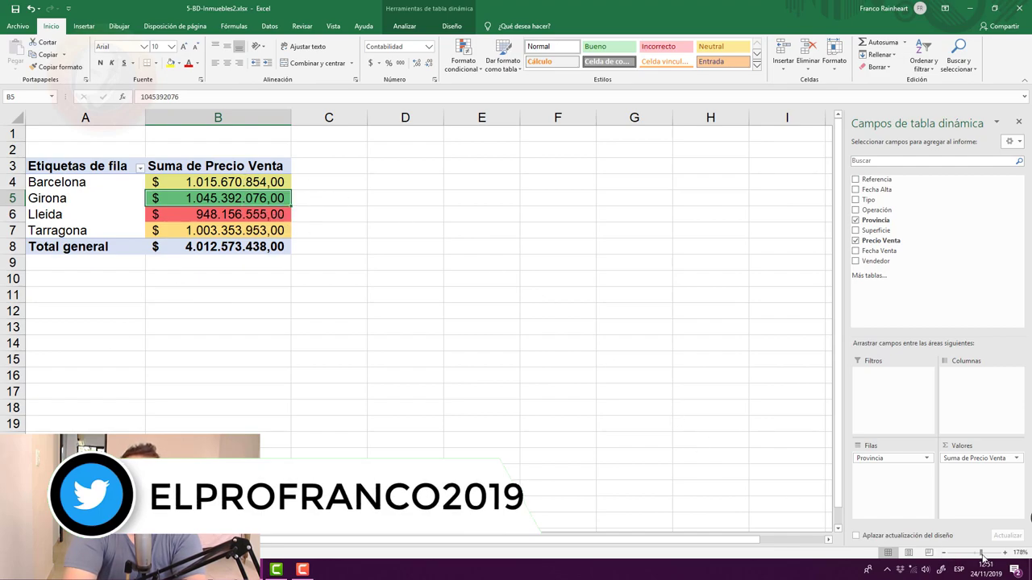
- From the Analizar tab, bring up the timeline dialog listing Fecha Alta and Fecha Venta
{"action": "left_click_drag", "start_coordinate": [981, 555], "coordinate": [983, 554]}
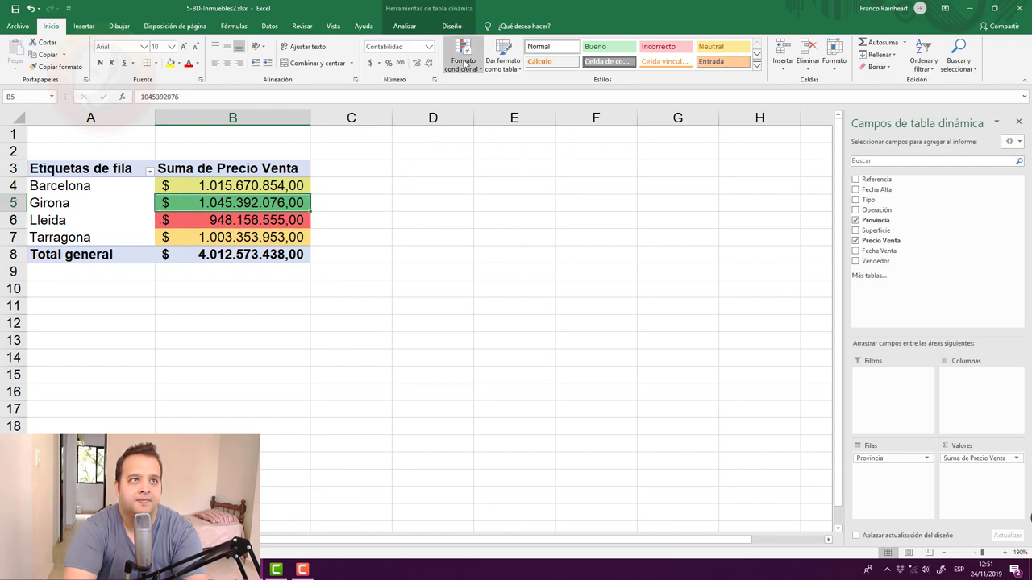
{"action": "left_click", "coordinate": [411, 27]}
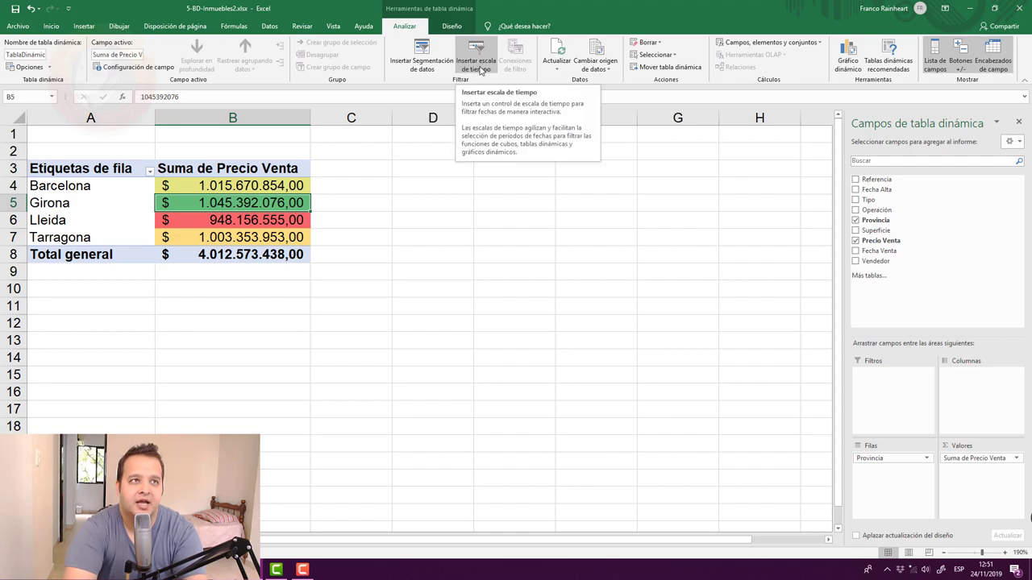
{"action": "left_click", "coordinate": [479, 67]}
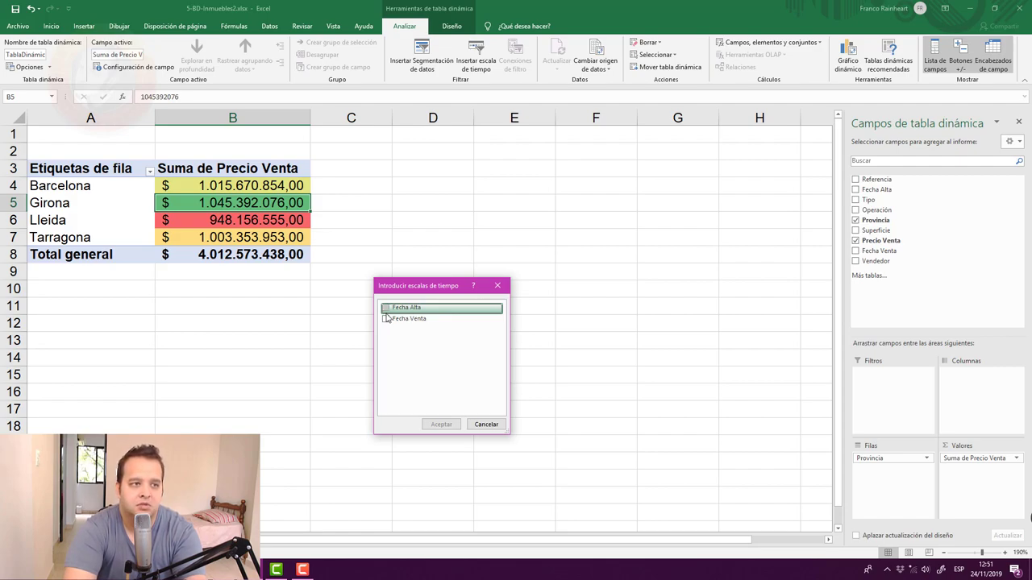
- Insert a Fecha Alta timeline, place it beside the pivot table and shrink it
{"action": "left_click", "coordinate": [385, 308]}
{"action": "left_click", "coordinate": [452, 425]}
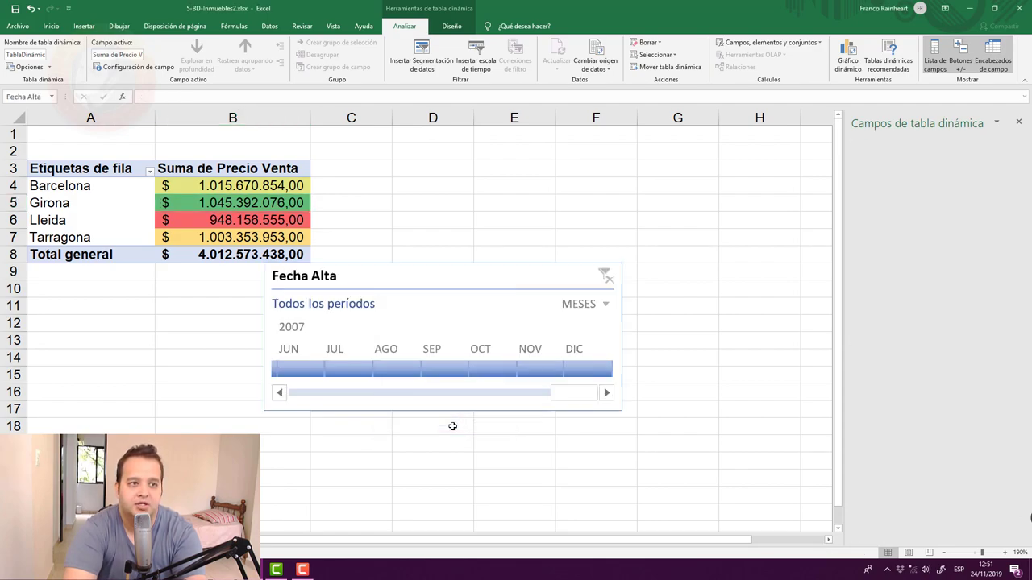
{"action": "left_click_drag", "start_coordinate": [391, 276], "coordinate": [437, 175]}
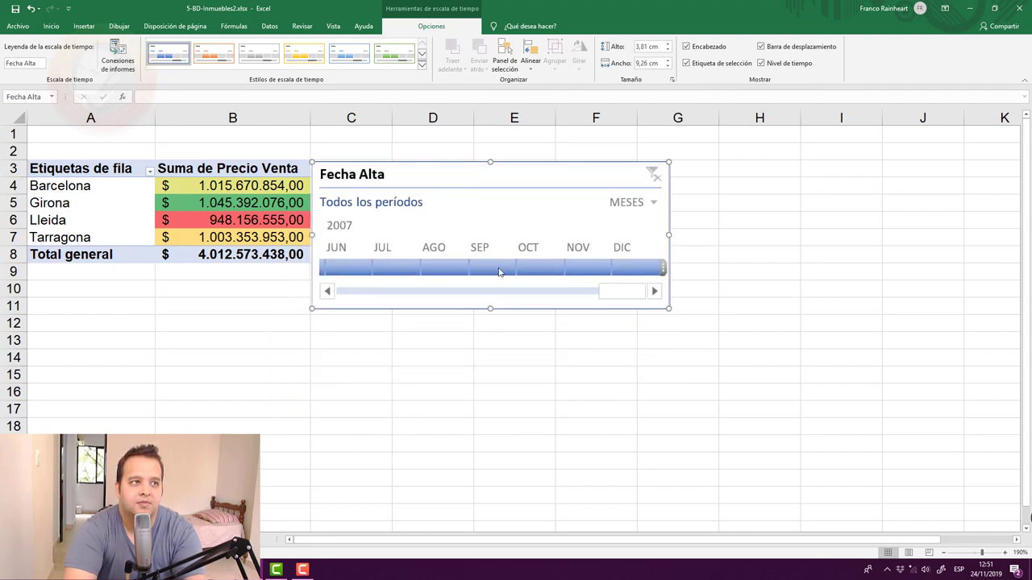
{"action": "mouse_move", "coordinate": [667, 307]}
{"action": "left_mouse_down"}
{"action": "mouse_move", "coordinate": [618, 258]}
{"action": "mouse_move", "coordinate": [652, 295]}
{"action": "left_mouse_up"}
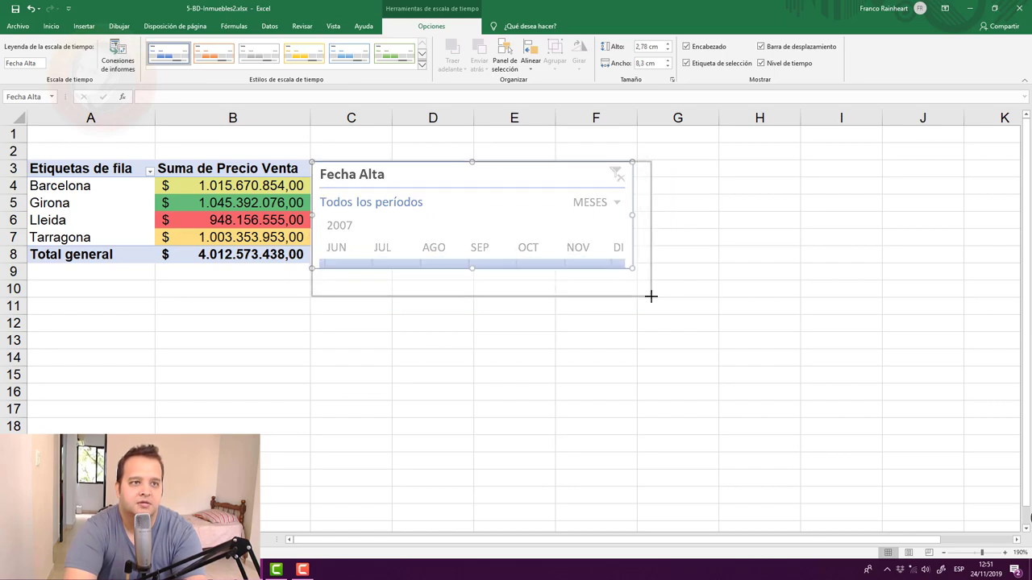
- Filter the timeline to year 2007, then switch it back to showing months
{"action": "left_click", "coordinate": [621, 204]}
{"action": "left_click", "coordinate": [619, 221]}
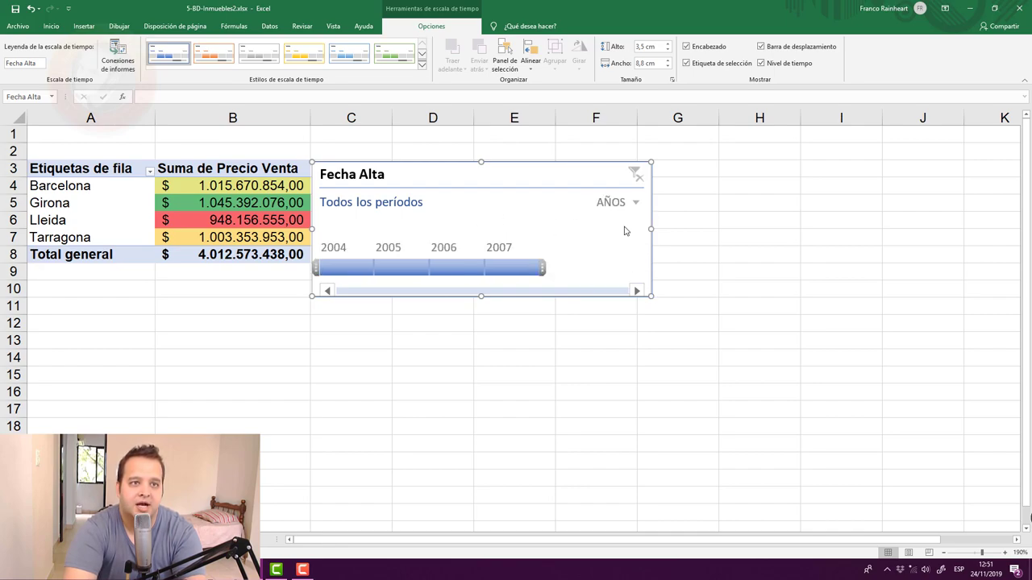
{"action": "left_click", "coordinate": [509, 273]}
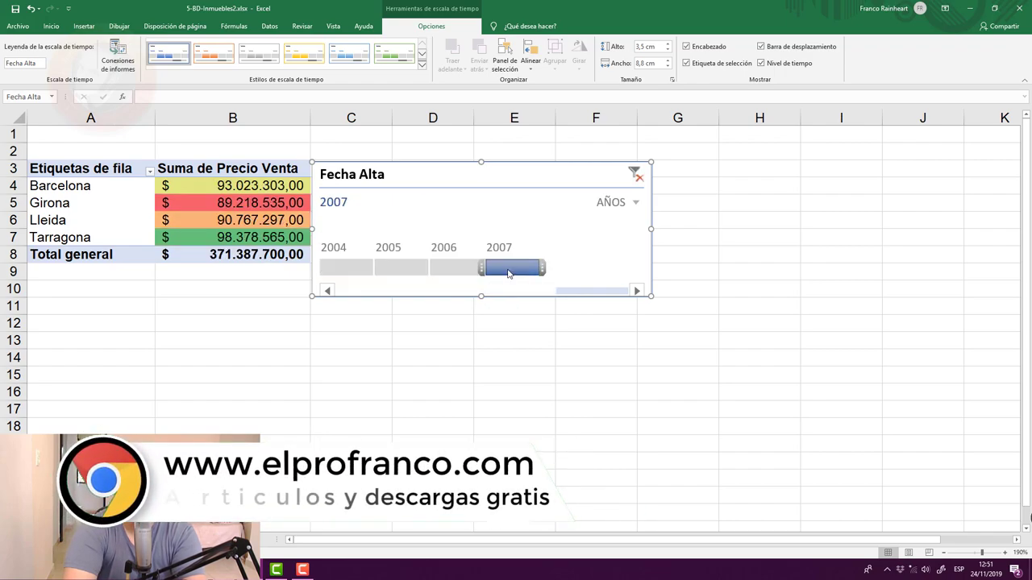
{"action": "left_click", "coordinate": [635, 204]}
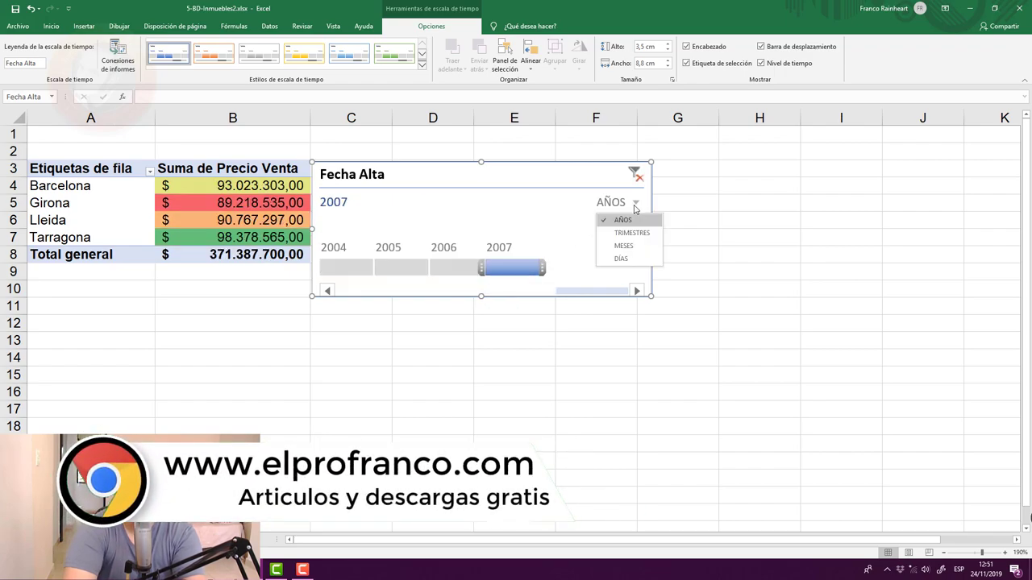
{"action": "left_click", "coordinate": [624, 246]}
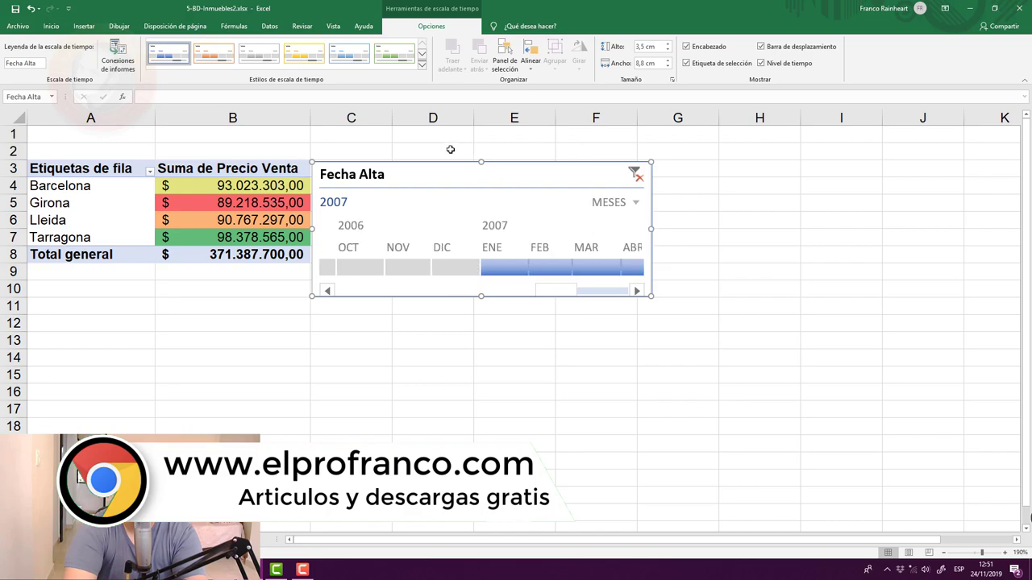
- Reposition the Fecha Alta timeline slightly so its months span DIC to JUN
{"action": "left_click_drag", "start_coordinate": [469, 177], "coordinate": [453, 169]}
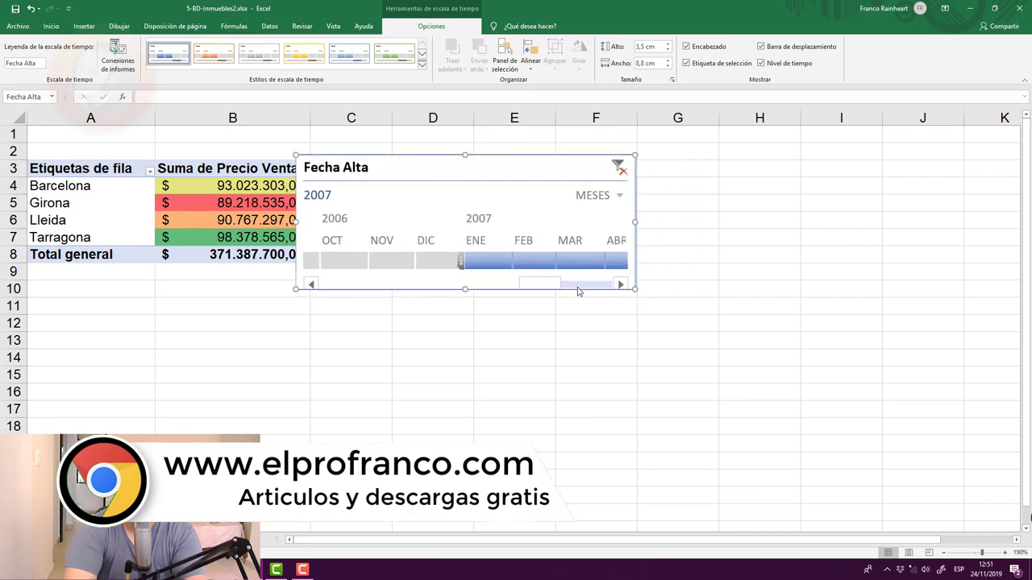
{"action": "left_click_drag", "start_coordinate": [556, 283], "coordinate": [539, 279]}
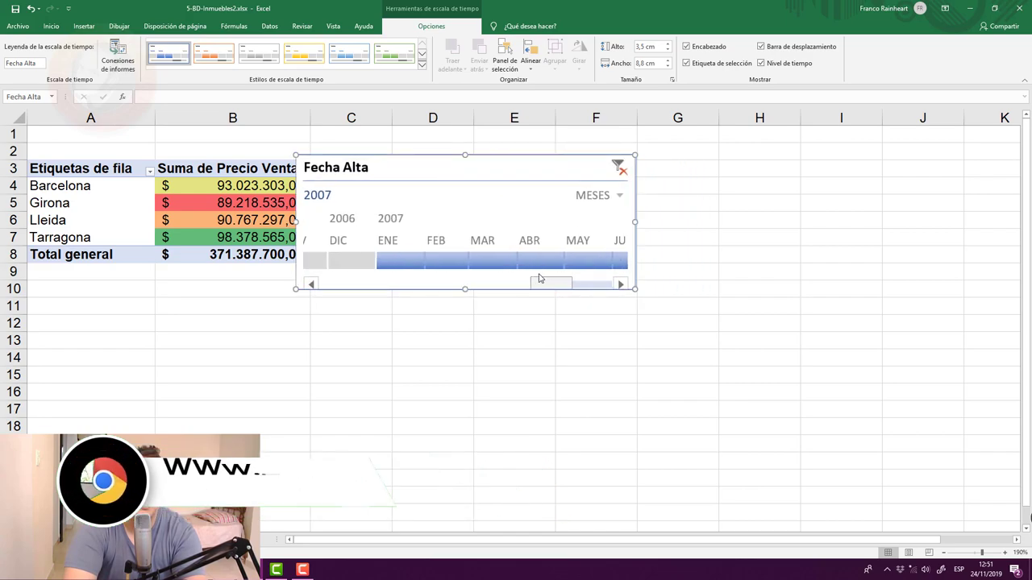
{"action": "left_click_drag", "start_coordinate": [432, 169], "coordinate": [453, 166]}
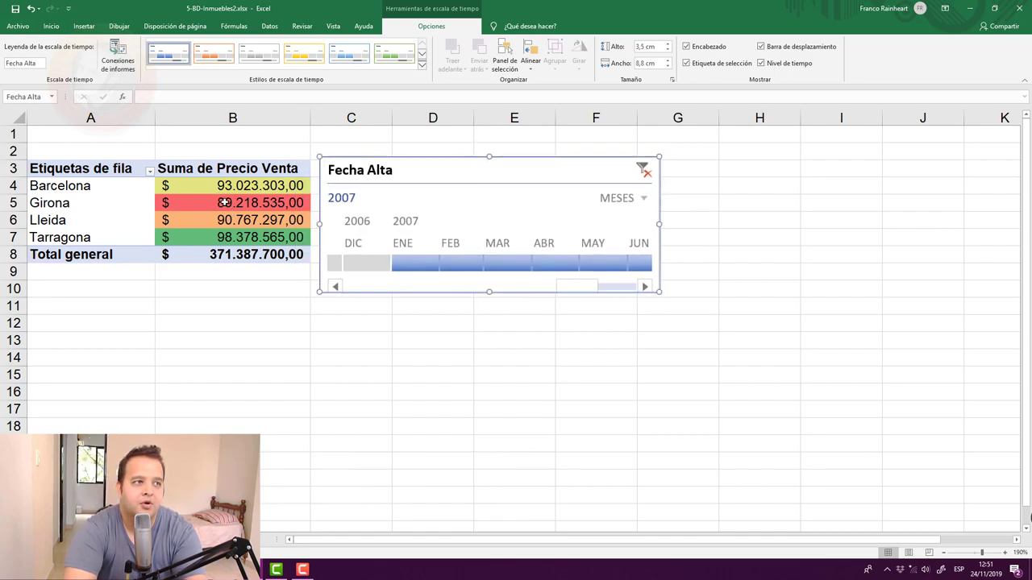
- Try several 2007 months on the timeline, ending with the filter on DIC 2006
{"action": "left_click", "coordinate": [553, 264]}
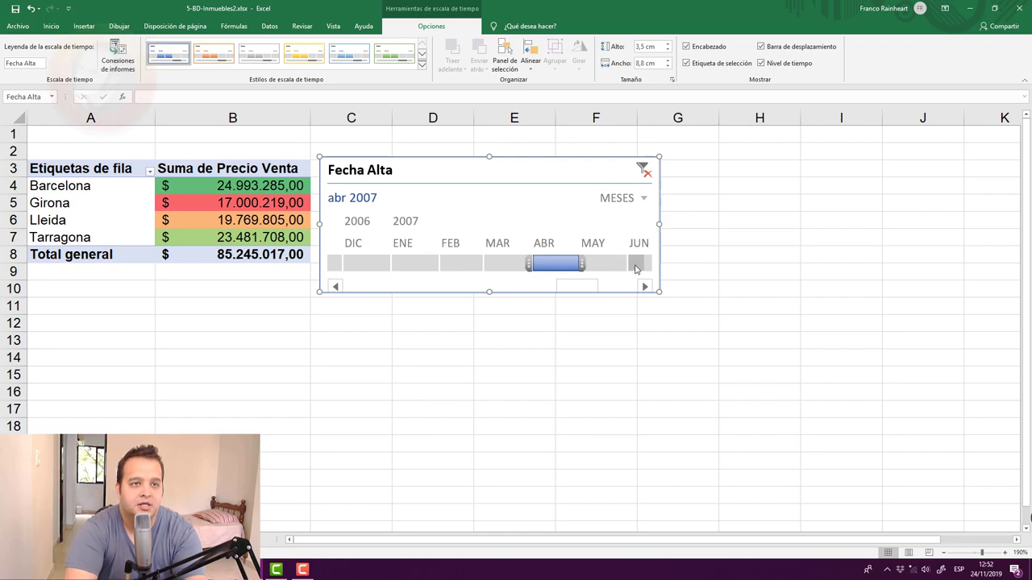
{"action": "left_click", "coordinate": [635, 266]}
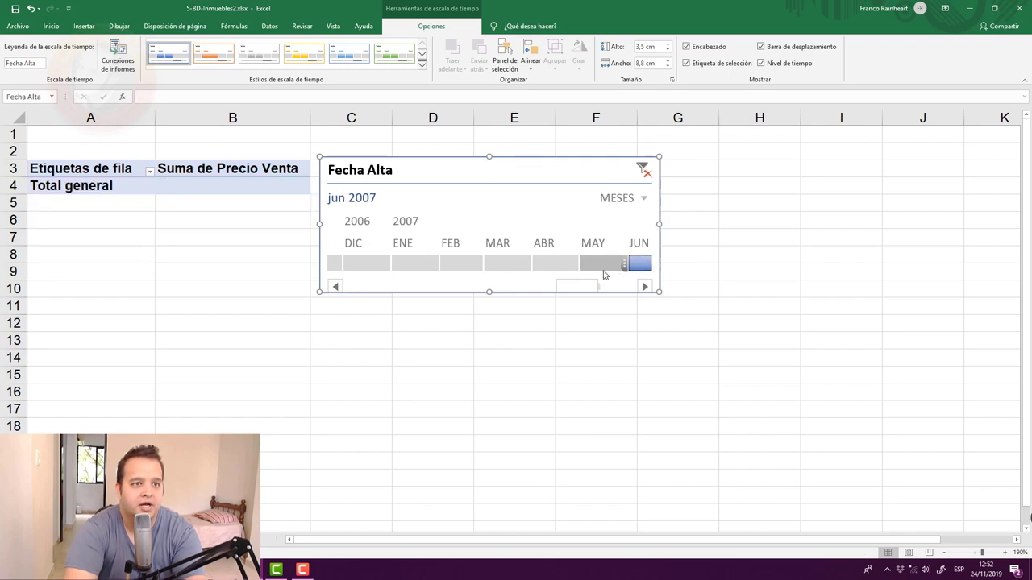
{"action": "left_click", "coordinate": [604, 271]}
{"action": "left_click", "coordinate": [508, 266]}
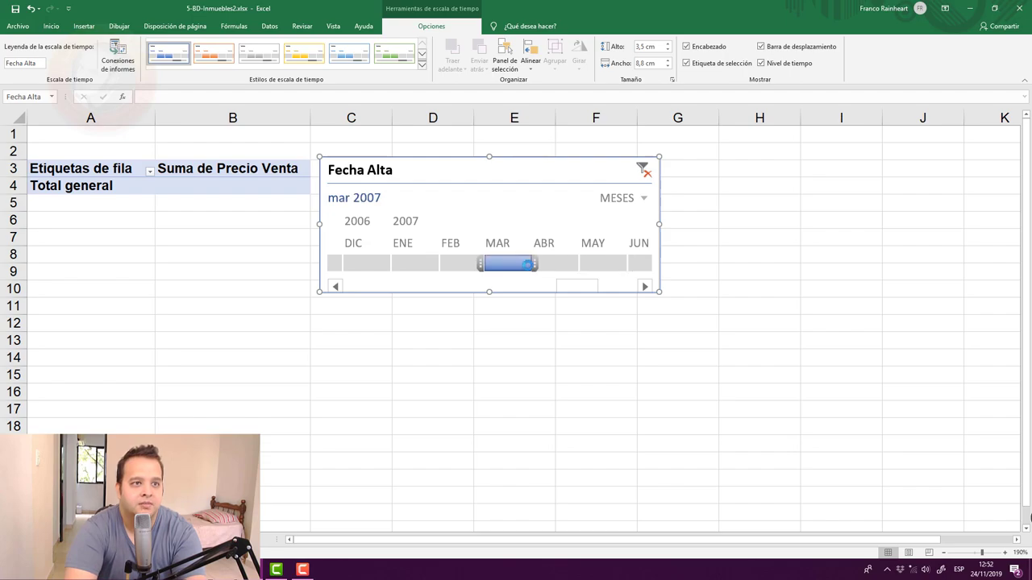
{"action": "left_click", "coordinate": [553, 267]}
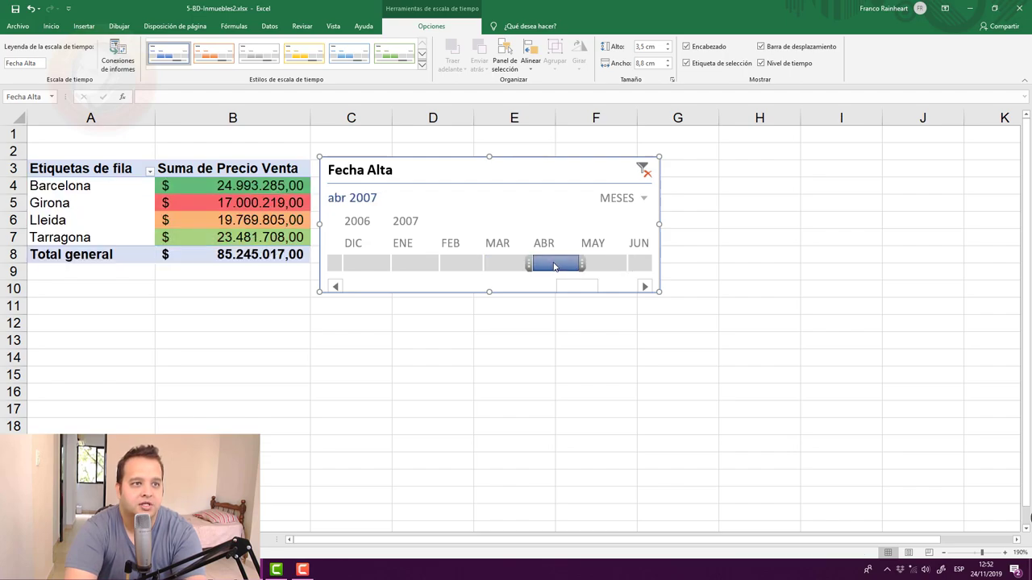
{"action": "left_click", "coordinate": [425, 269]}
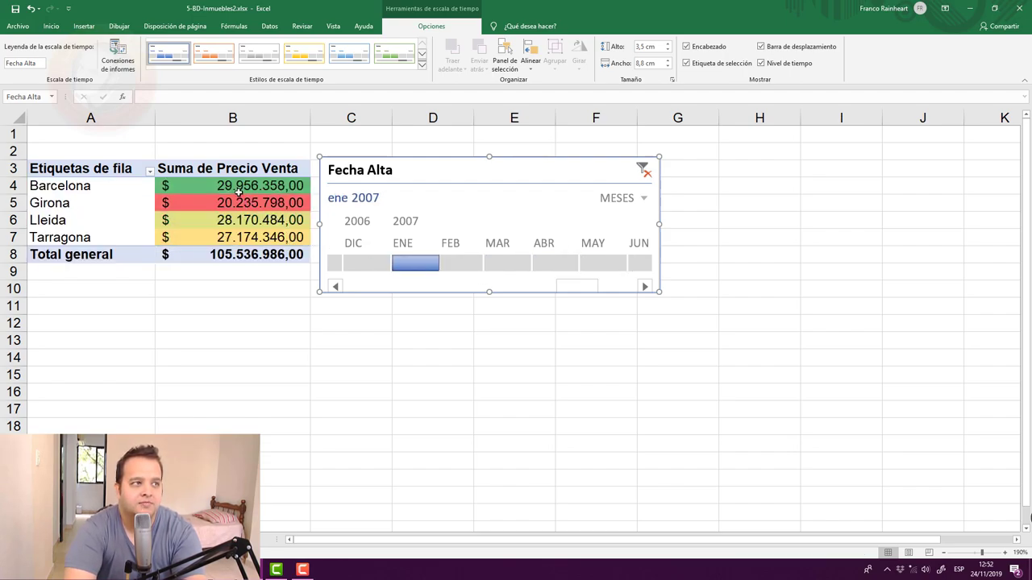
{"action": "left_click", "coordinate": [354, 259]}
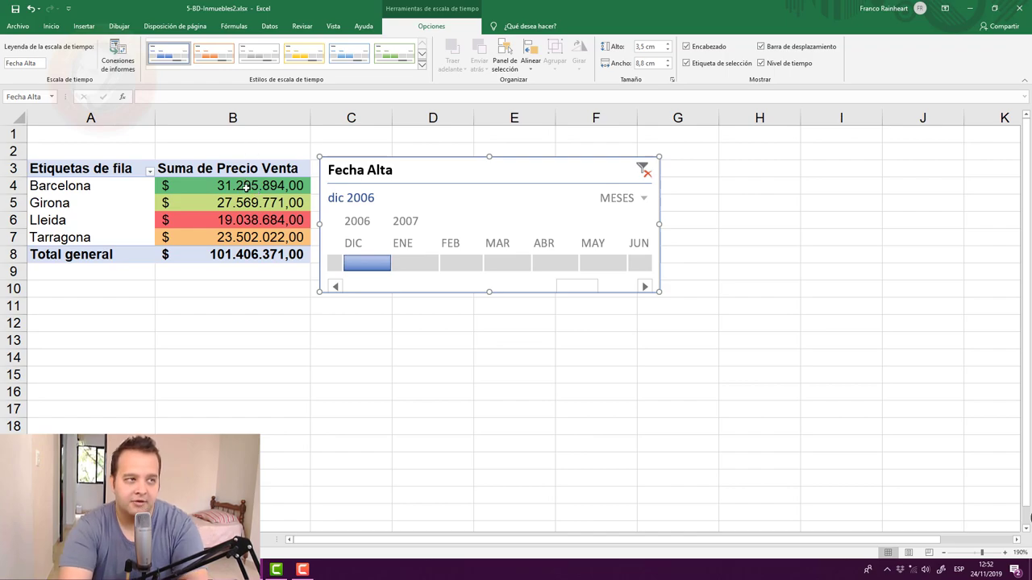
- Move the Fecha Alta timeline up-left and return to the Analizar pivot tools
{"action": "mouse_move", "coordinate": [241, 197]}
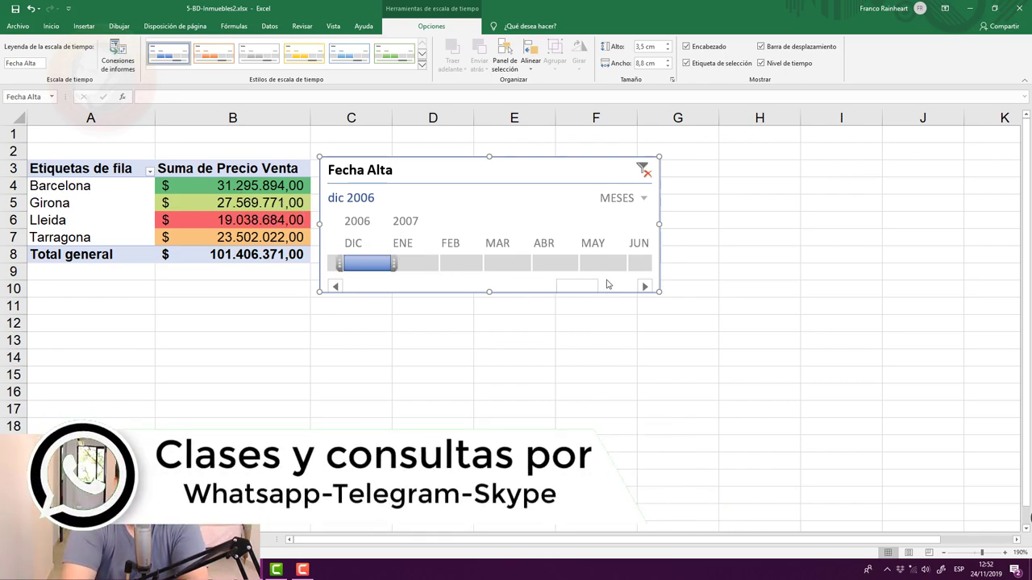
{"action": "left_click", "coordinate": [204, 208]}
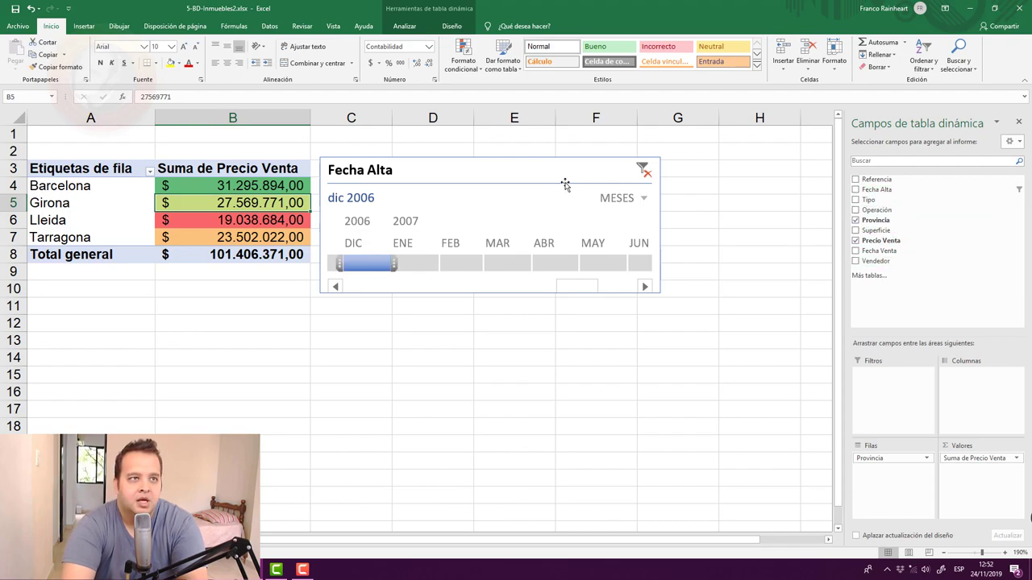
{"action": "left_click_drag", "start_coordinate": [558, 180], "coordinate": [549, 158]}
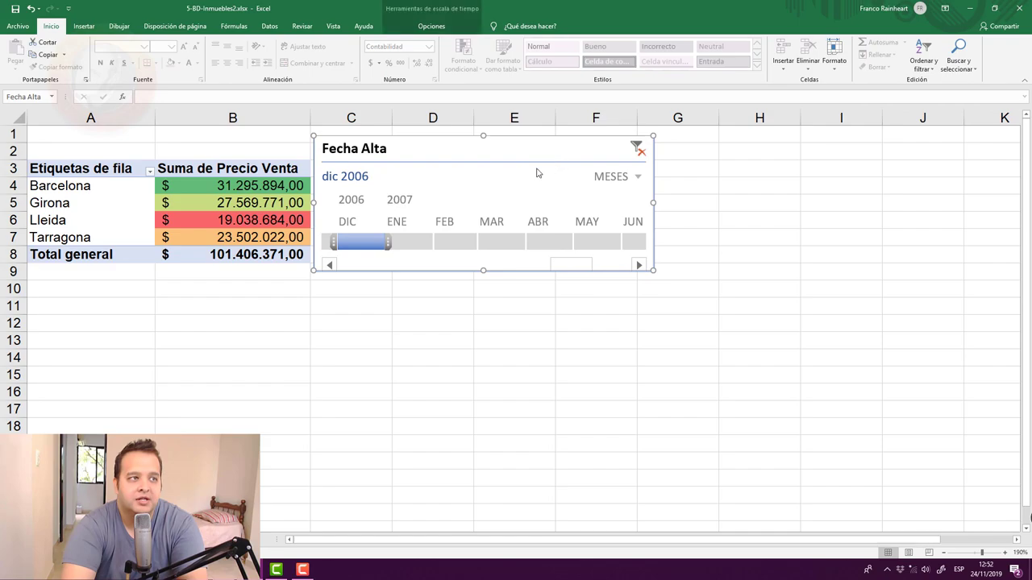
{"action": "left_click", "coordinate": [254, 219]}
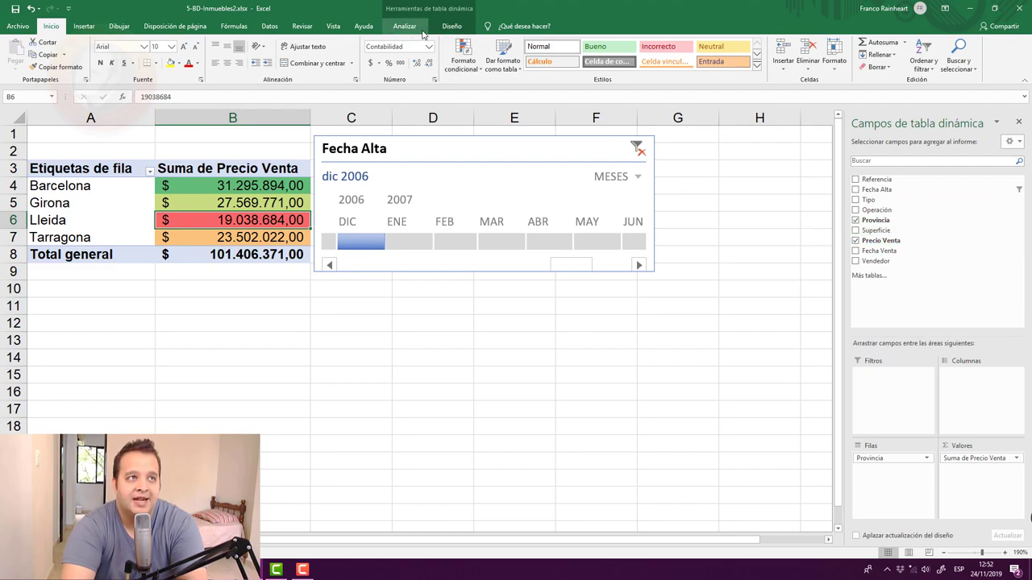
{"action": "left_click", "coordinate": [406, 26]}
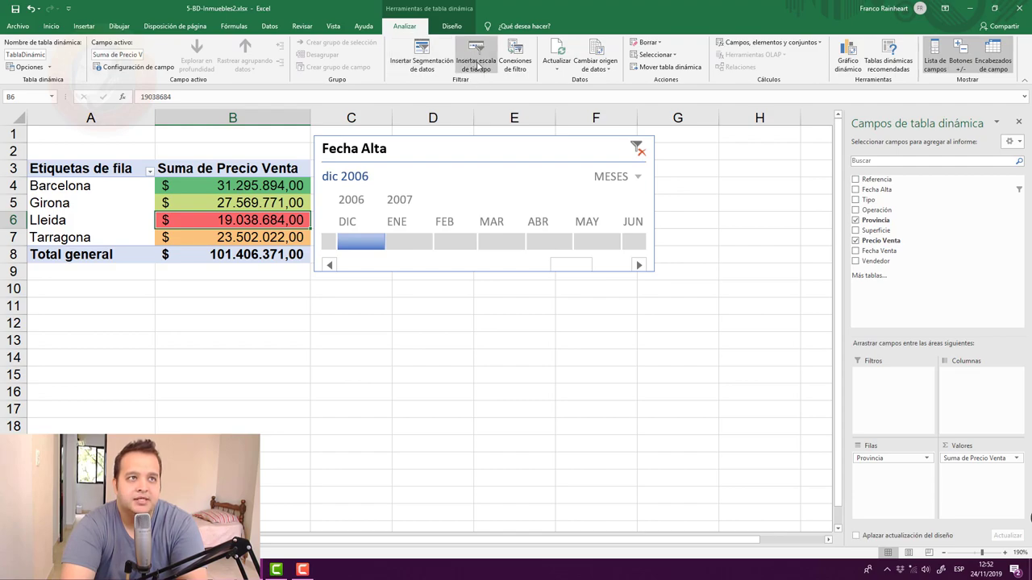
- Insert a Vendedor slicer via Segmentación de datos and drag it right of the timeline
{"action": "left_click", "coordinate": [429, 67]}
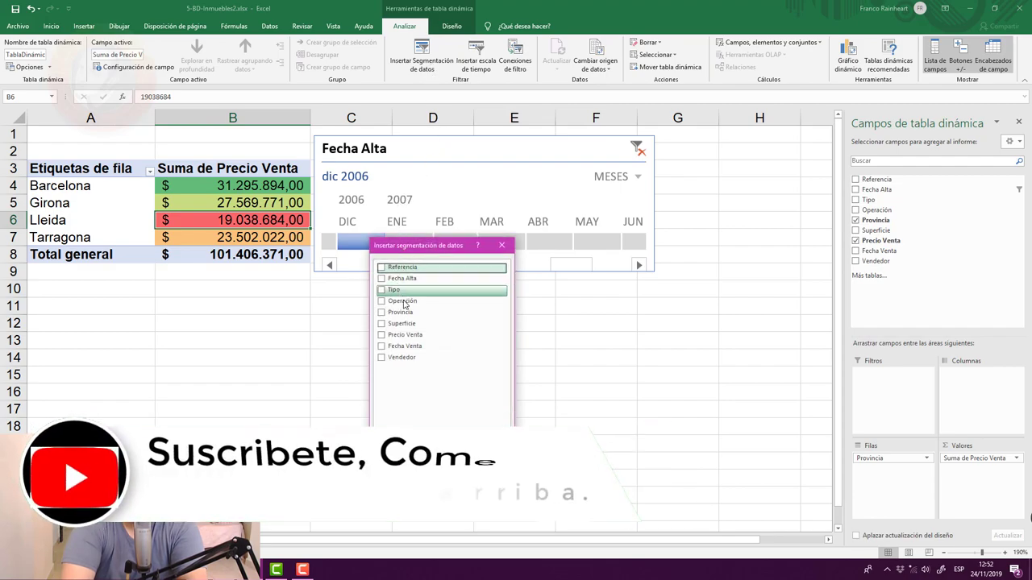
{"action": "left_click", "coordinate": [384, 361]}
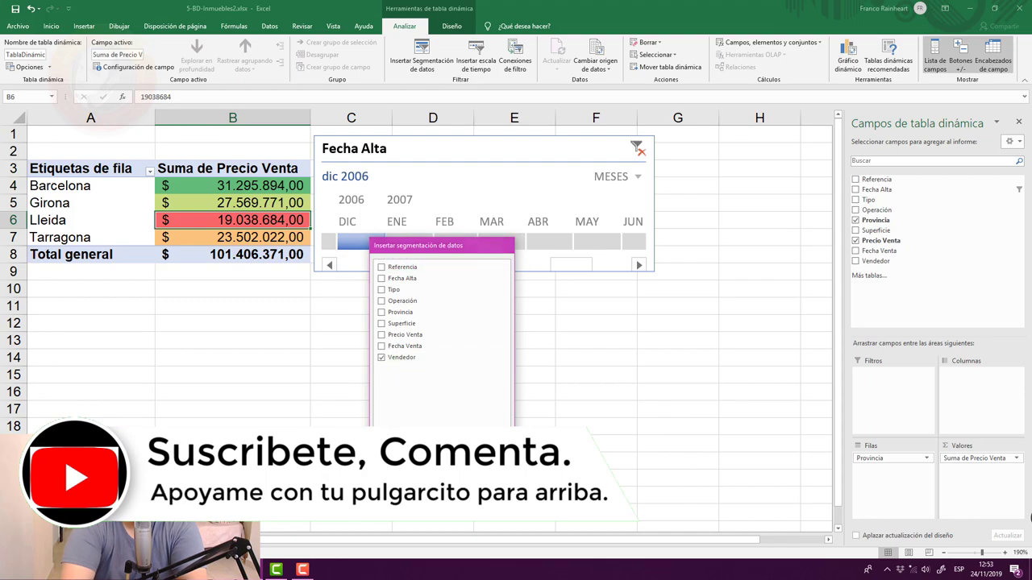
{"action": "left_click", "coordinate": [436, 475]}
{"action": "left_click_drag", "start_coordinate": [411, 228], "coordinate": [724, 159]}
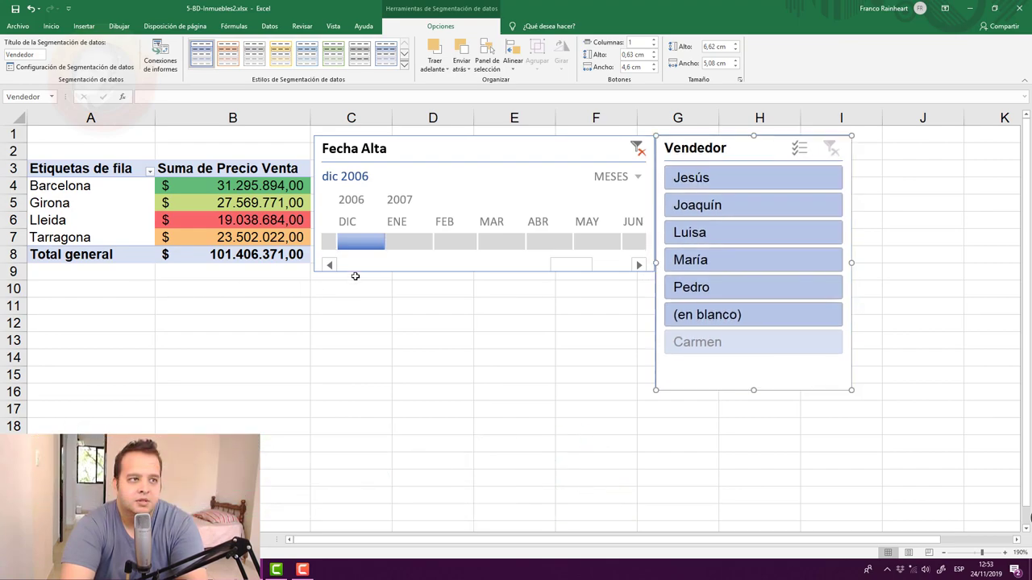
- Select the first seller in the slicer and NOV 2006 on the timeline, giving 9.746.450,00
{"action": "left_click", "coordinate": [733, 187]}
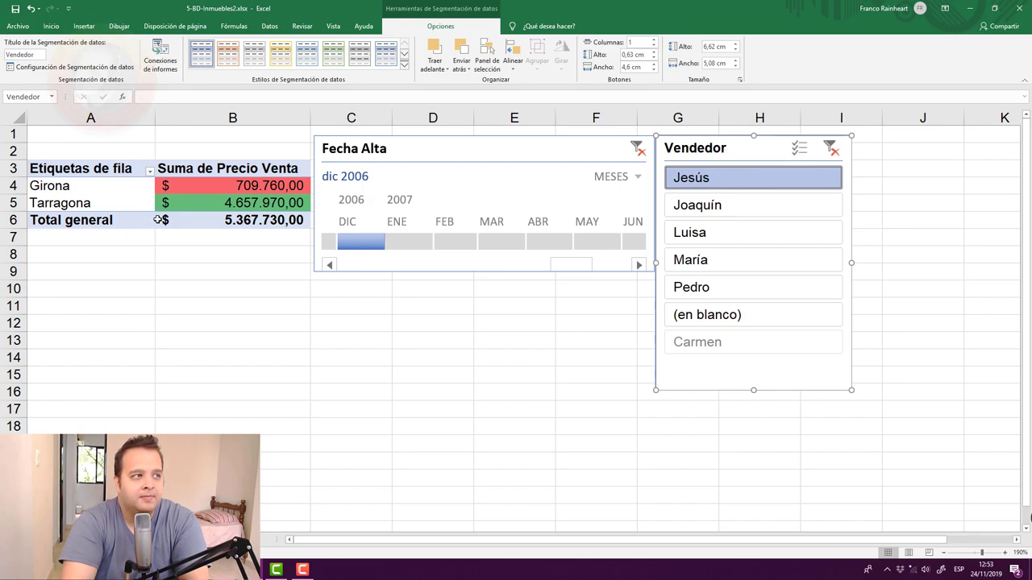
{"action": "left_click", "coordinate": [400, 242]}
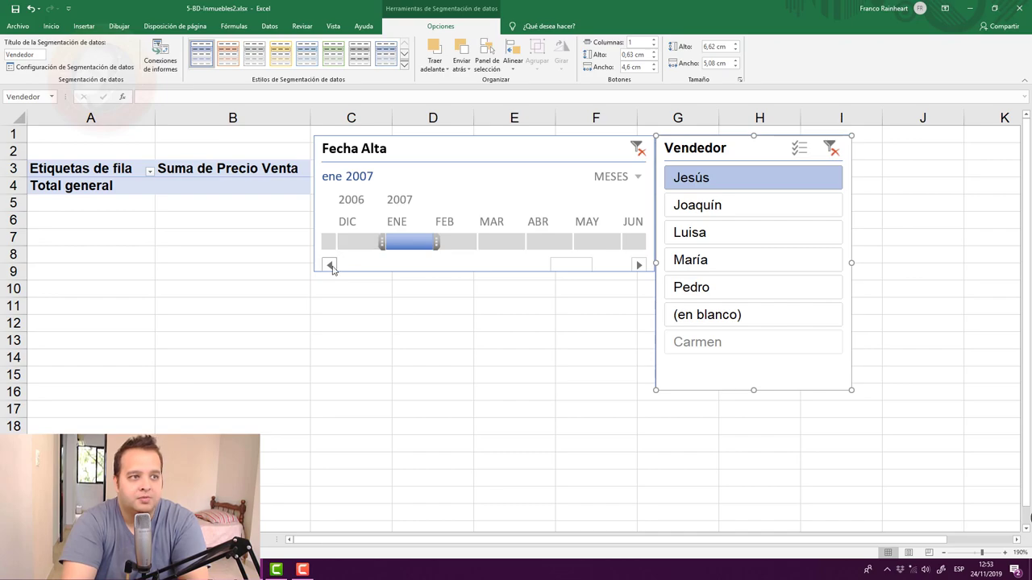
{"action": "left_click", "coordinate": [452, 243]}
{"action": "left_click", "coordinate": [494, 245]}
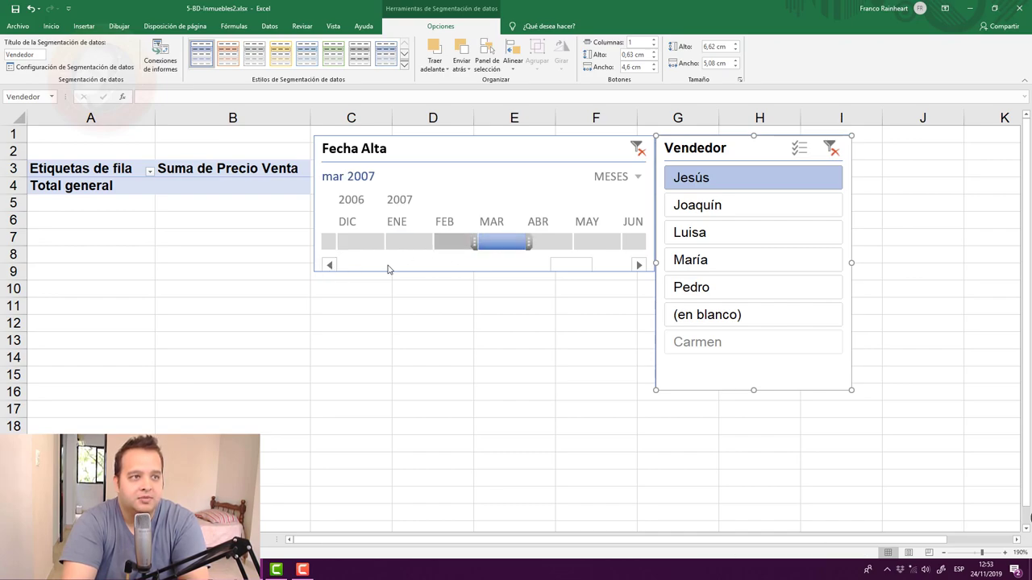
{"action": "left_click", "coordinate": [330, 265]}
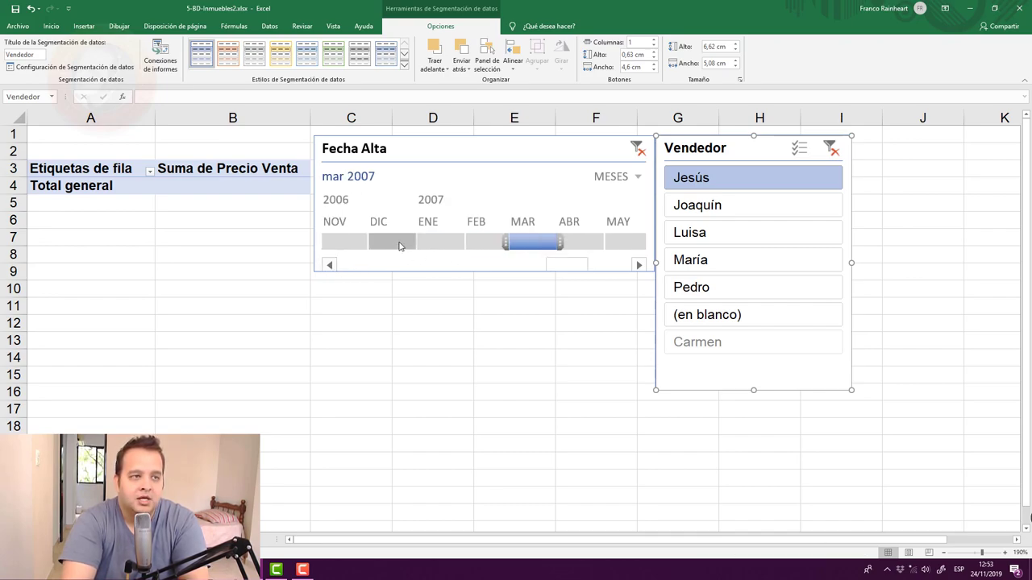
{"action": "left_click", "coordinate": [344, 250]}
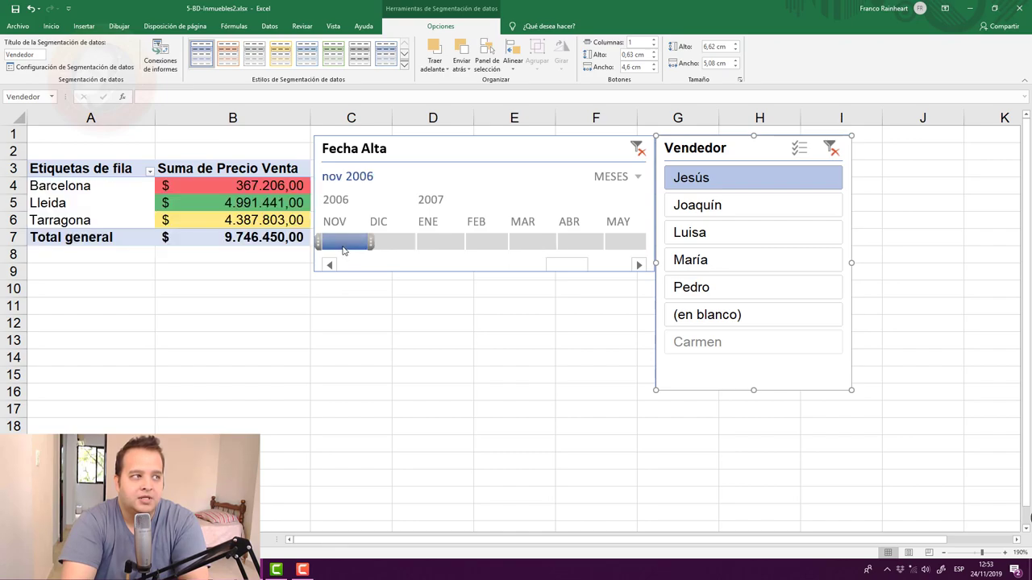
{"action": "left_click", "coordinate": [232, 206]}
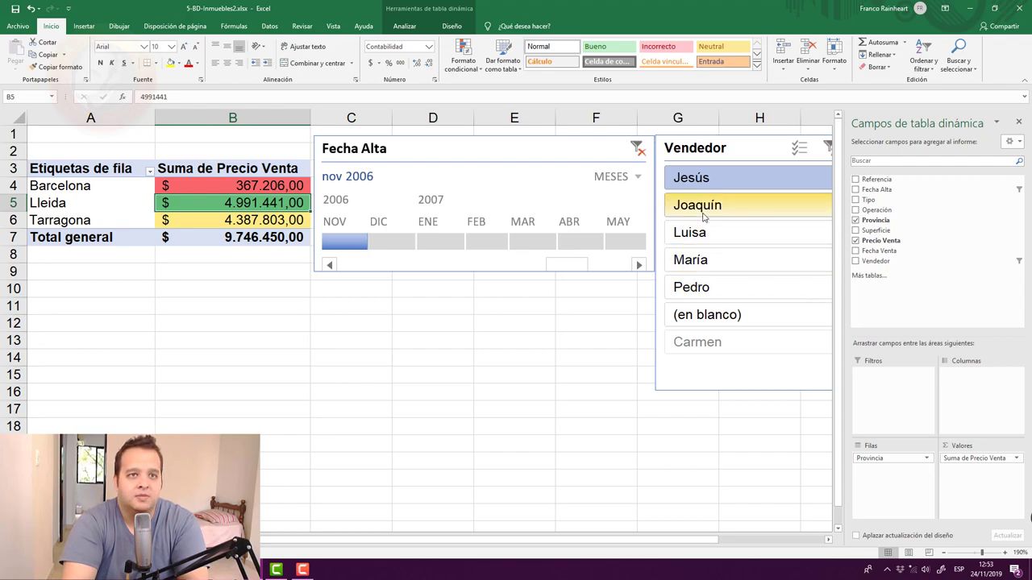
- Cycle through the second to fifth sellers in the slicer, then reselect the first
{"action": "left_click", "coordinate": [701, 207]}
{"action": "left_click", "coordinate": [702, 234]}
{"action": "left_click", "coordinate": [702, 259]}
{"action": "left_click", "coordinate": [701, 289]}
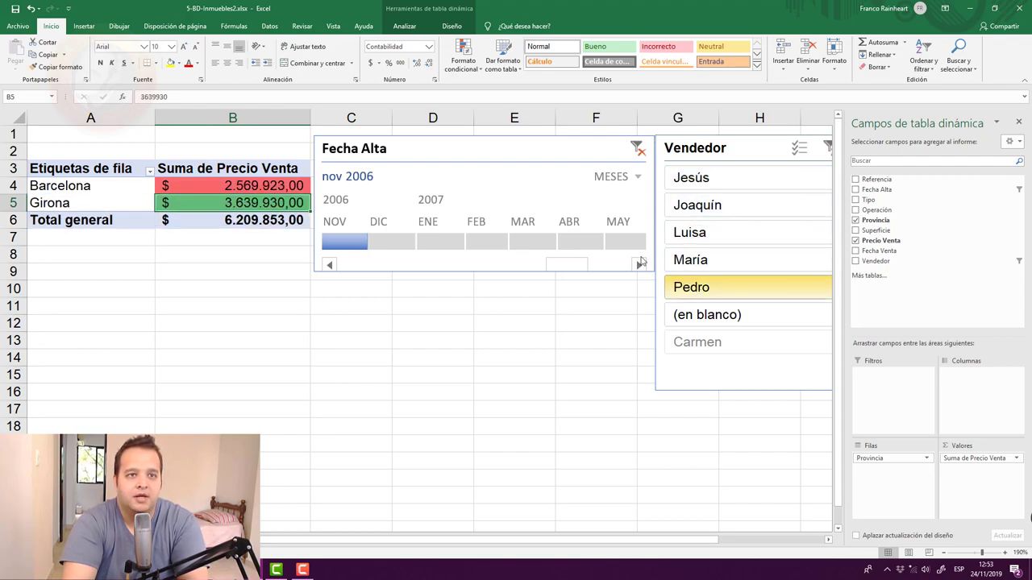
{"action": "left_click", "coordinate": [748, 186]}
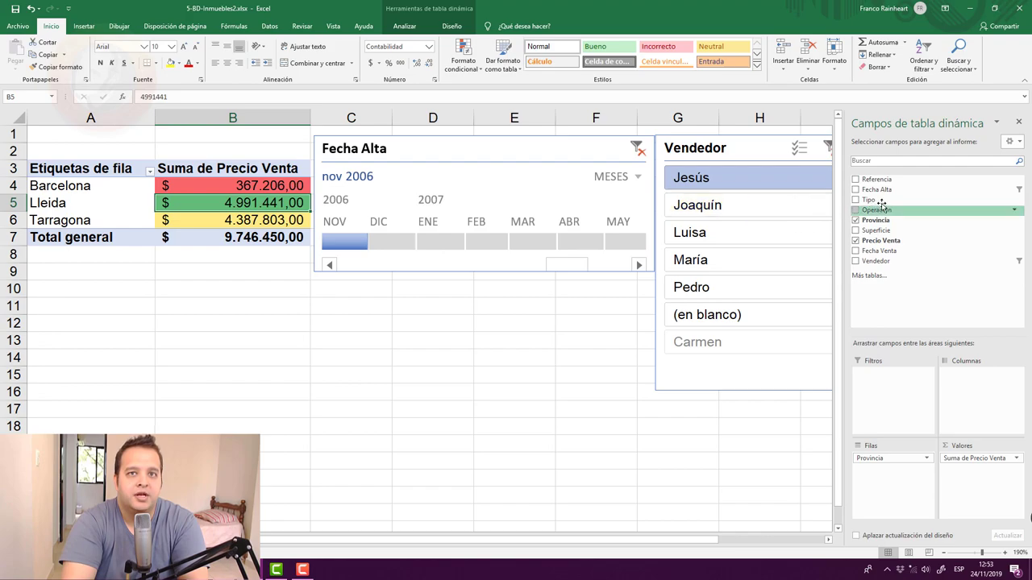
- Add Tipo as a report filter and nudge the timeline and slicer up-left
{"action": "left_click_drag", "start_coordinate": [871, 200], "coordinate": [897, 283]}
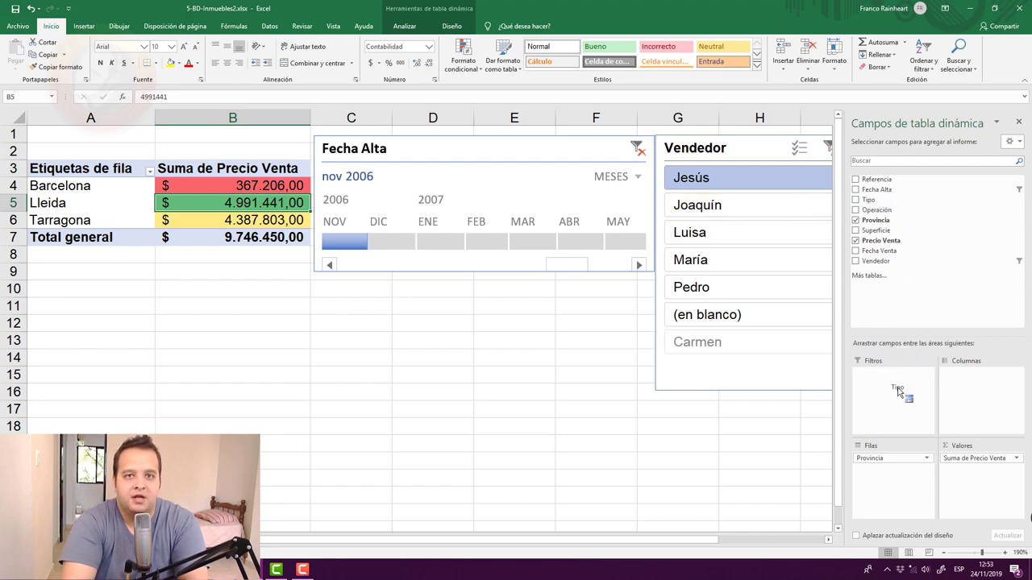
{"action": "left_click_drag", "start_coordinate": [899, 392], "coordinate": [896, 390]}
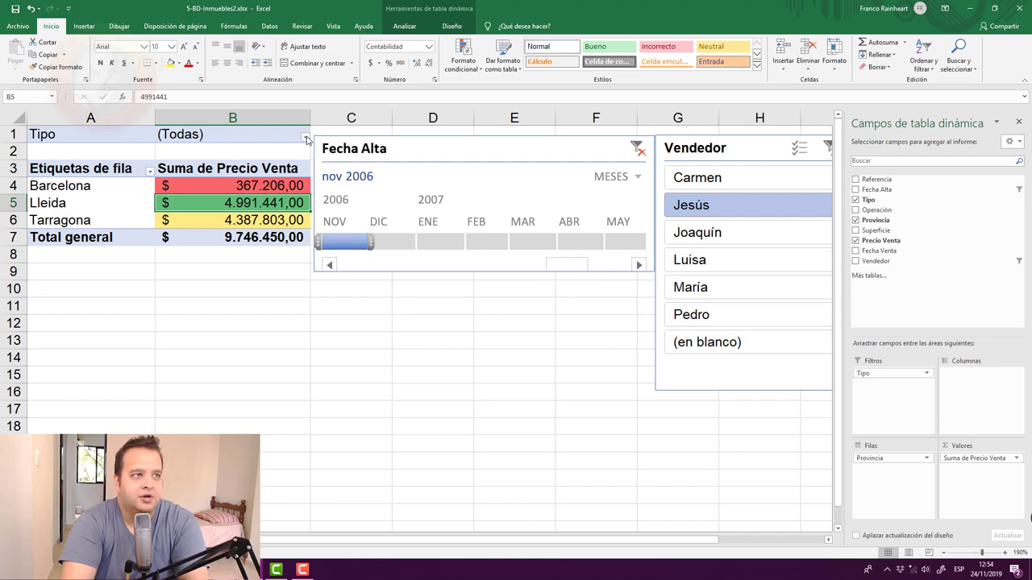
{"action": "left_click_drag", "start_coordinate": [314, 138], "coordinate": [311, 129]}
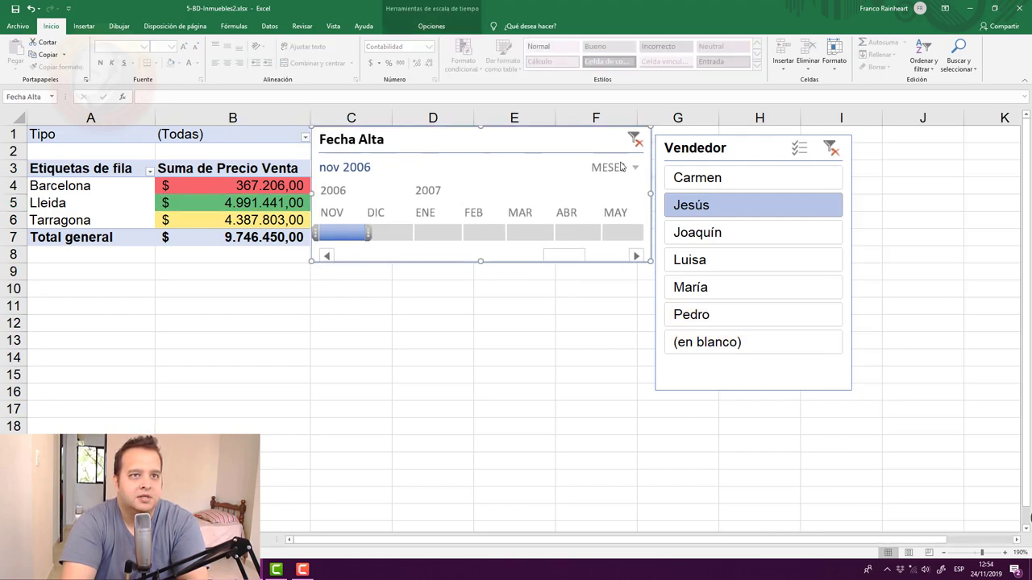
{"action": "left_click_drag", "start_coordinate": [685, 141], "coordinate": [681, 132]}
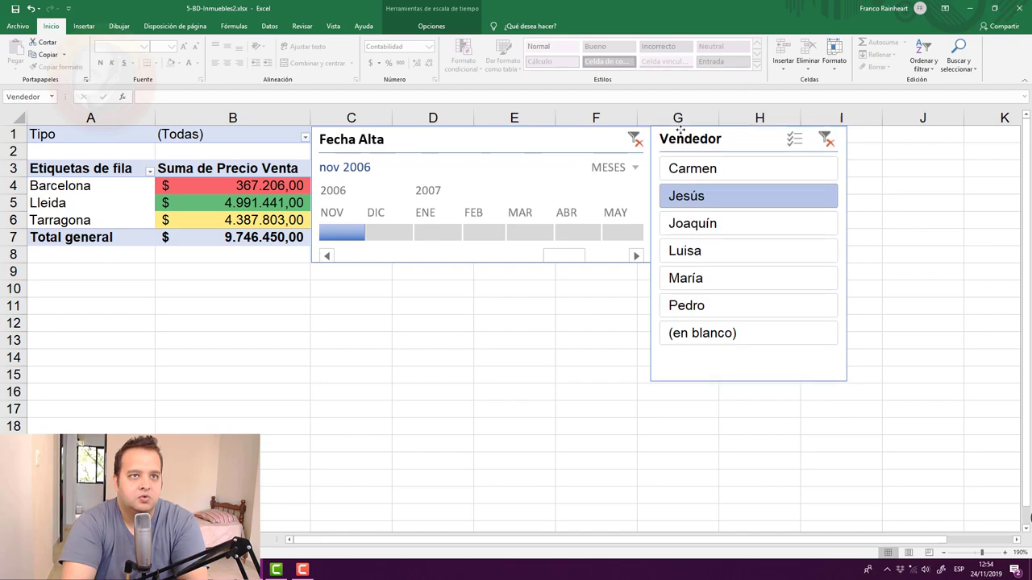
- Set the Tipo filter in B1 to Casa and check the Barcelona and Tarragona totals
{"action": "left_click", "coordinate": [230, 142]}
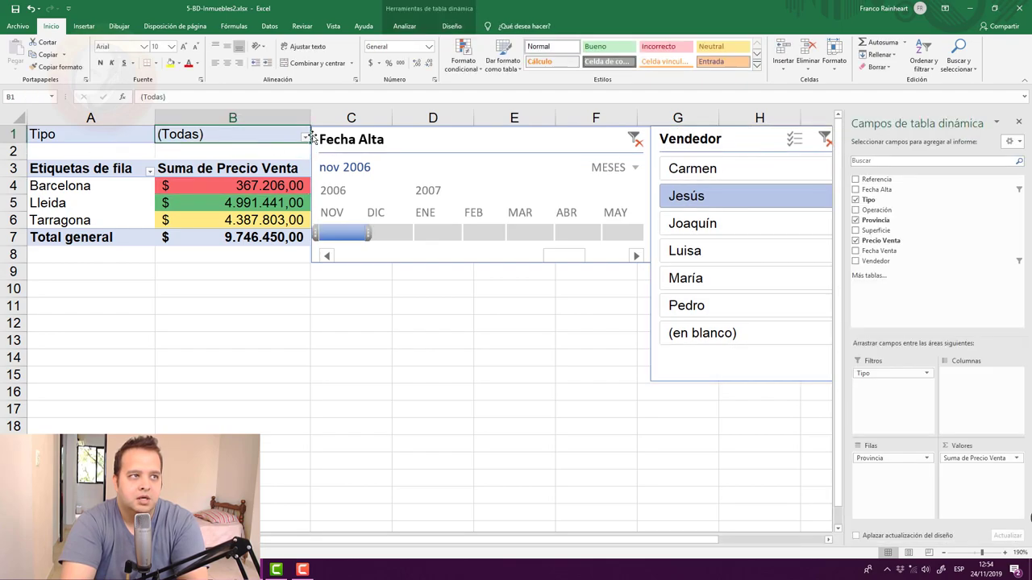
{"action": "left_click", "coordinate": [305, 139]}
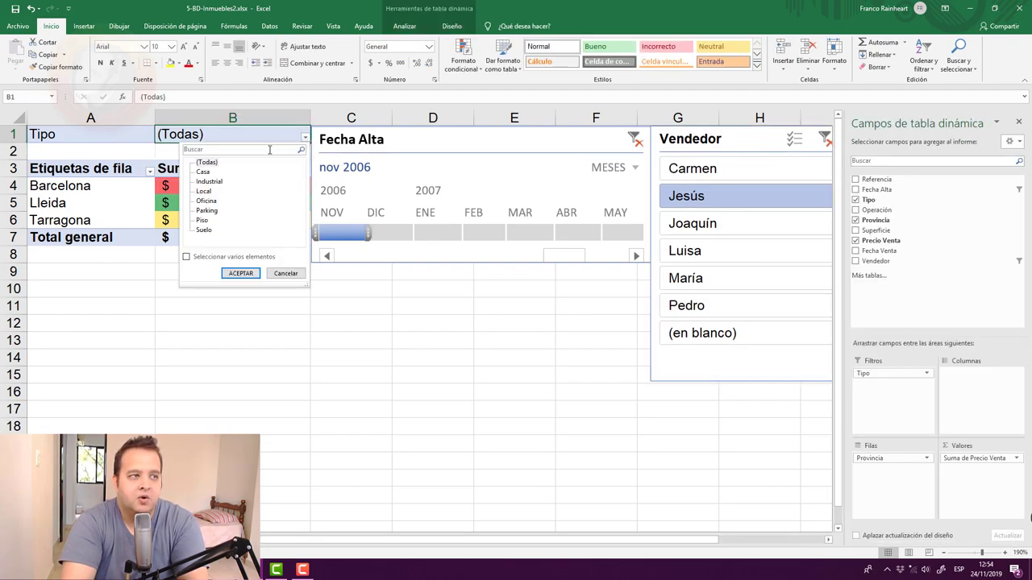
{"action": "left_click", "coordinate": [209, 174]}
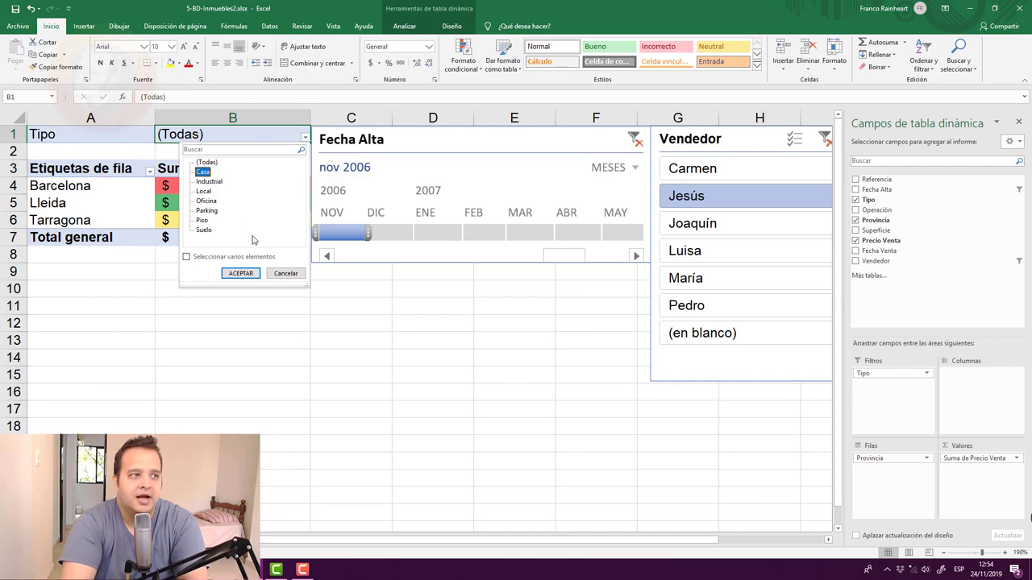
{"action": "left_click", "coordinate": [240, 273]}
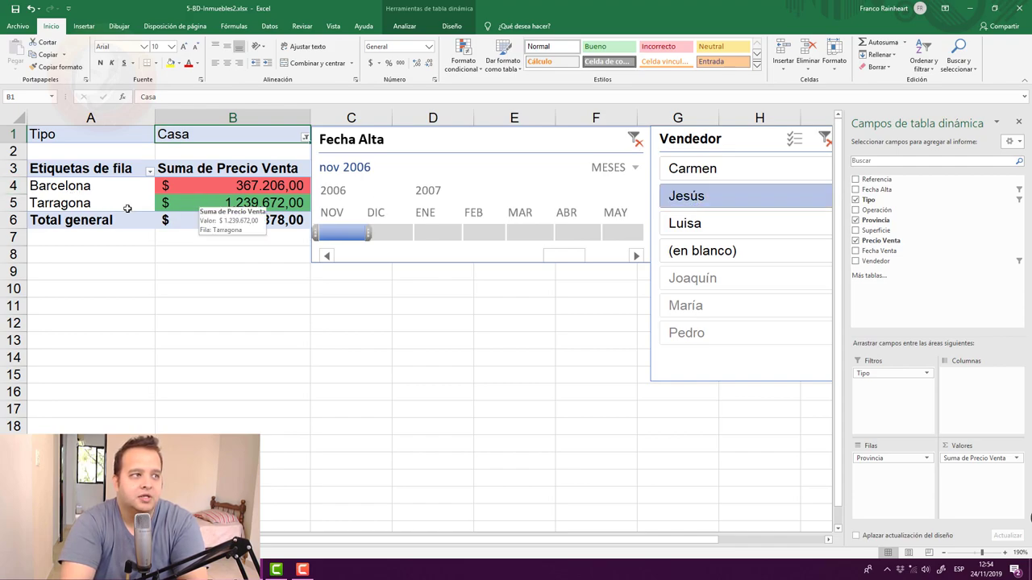
{"action": "left_click", "coordinate": [253, 207]}
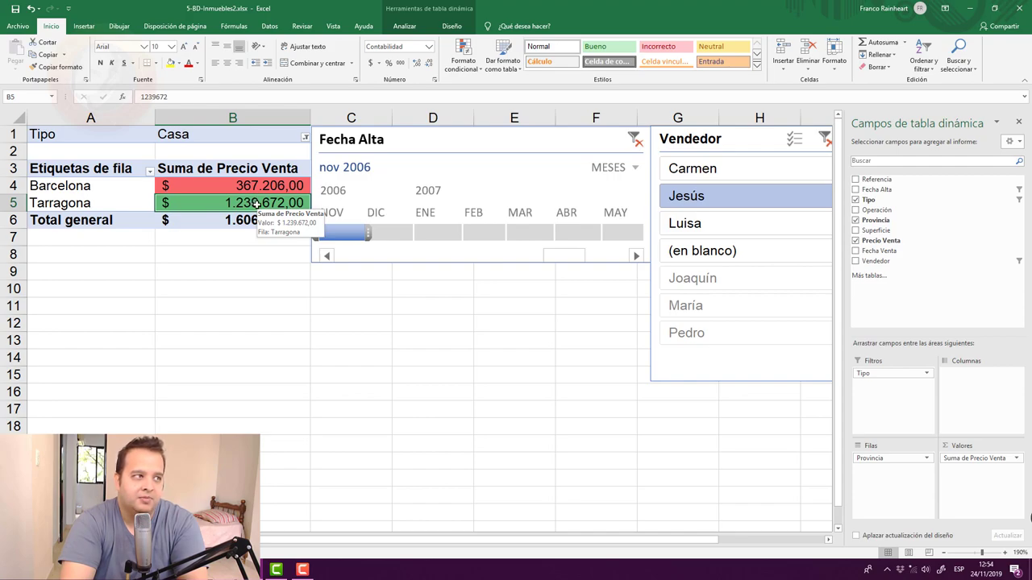
{"action": "left_click", "coordinate": [244, 188]}
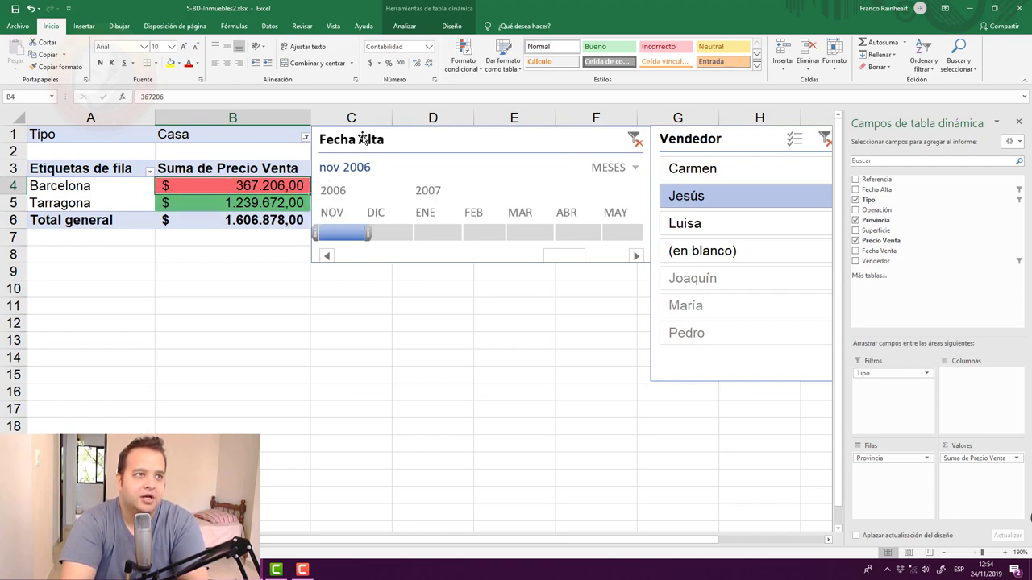
{"action": "left_click", "coordinate": [408, 30]}
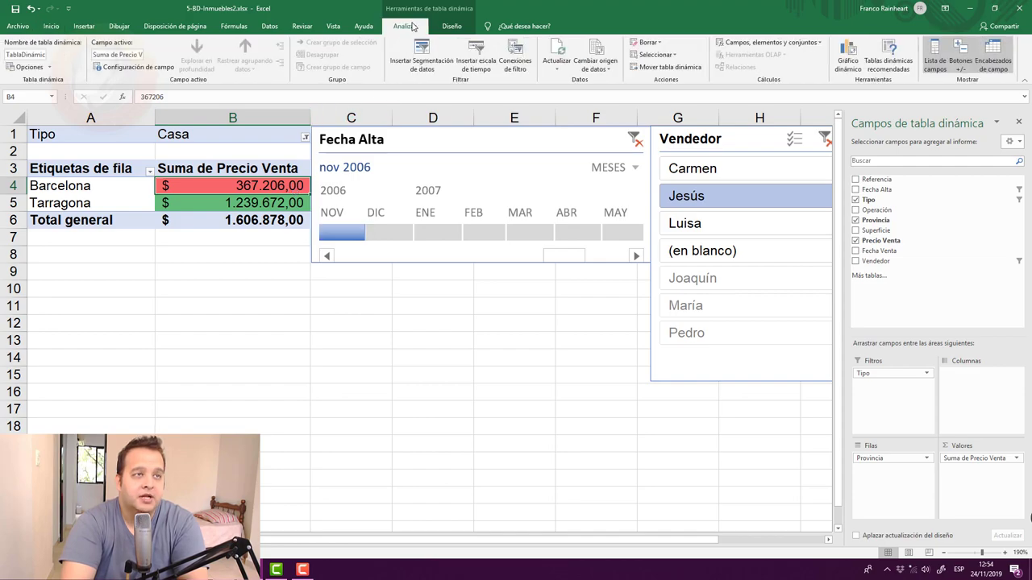
{"action": "left_click", "coordinate": [442, 62]}
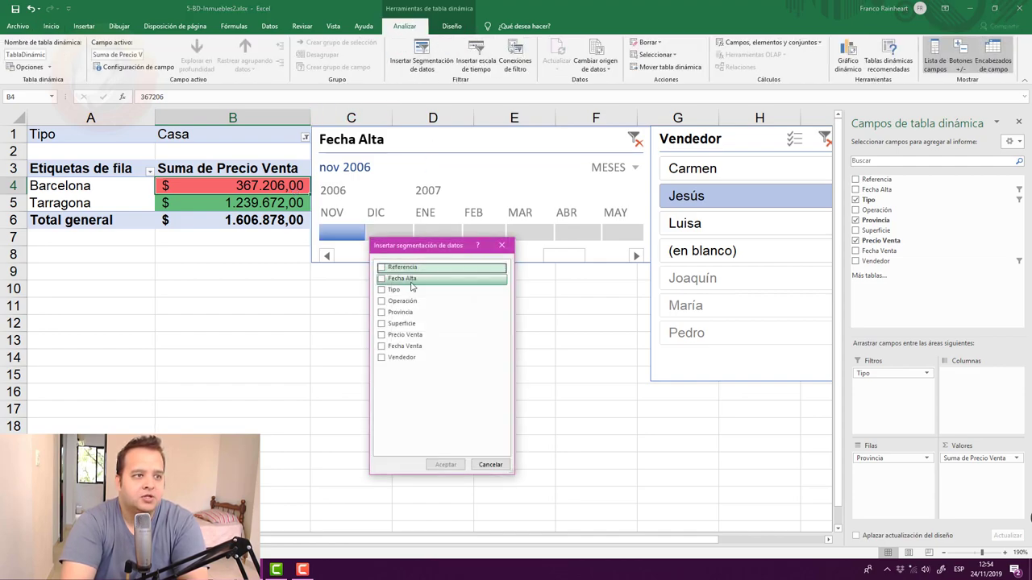
{"action": "left_click", "coordinate": [382, 289]}
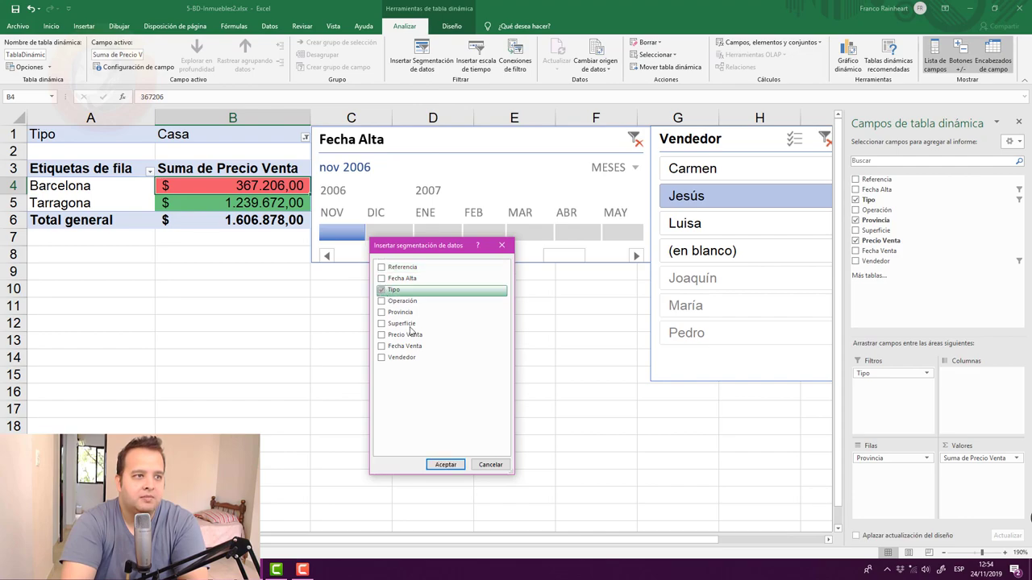
{"action": "left_click", "coordinate": [445, 465]}
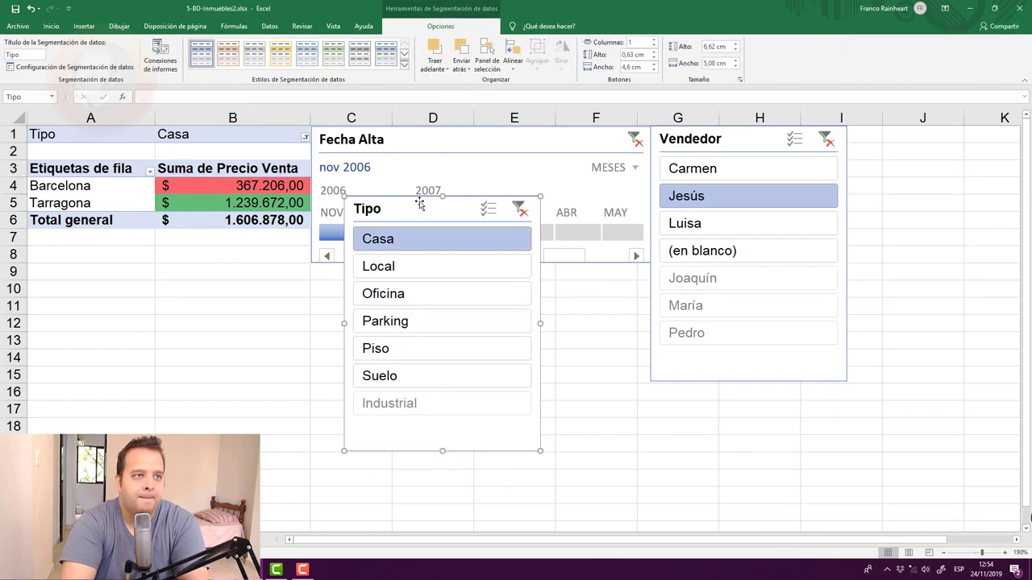
{"action": "right_click", "coordinate": [462, 212]}
{"action": "left_click", "coordinate": [432, 221]}
{"action": "left_click_drag", "start_coordinate": [440, 208], "coordinate": [445, 204]}
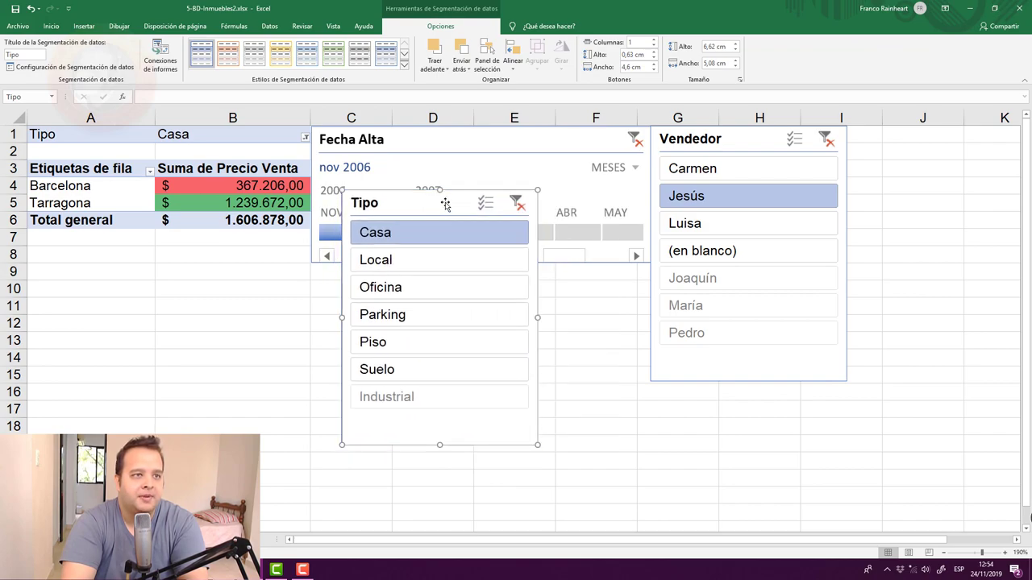
{"action": "right_click", "coordinate": [471, 205]}
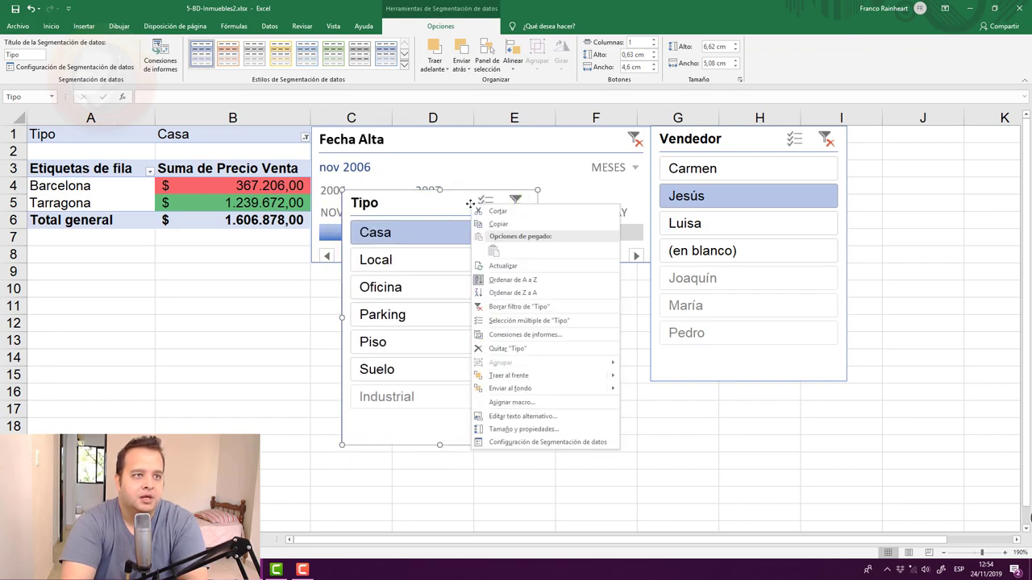
{"action": "left_click", "coordinate": [493, 211]}
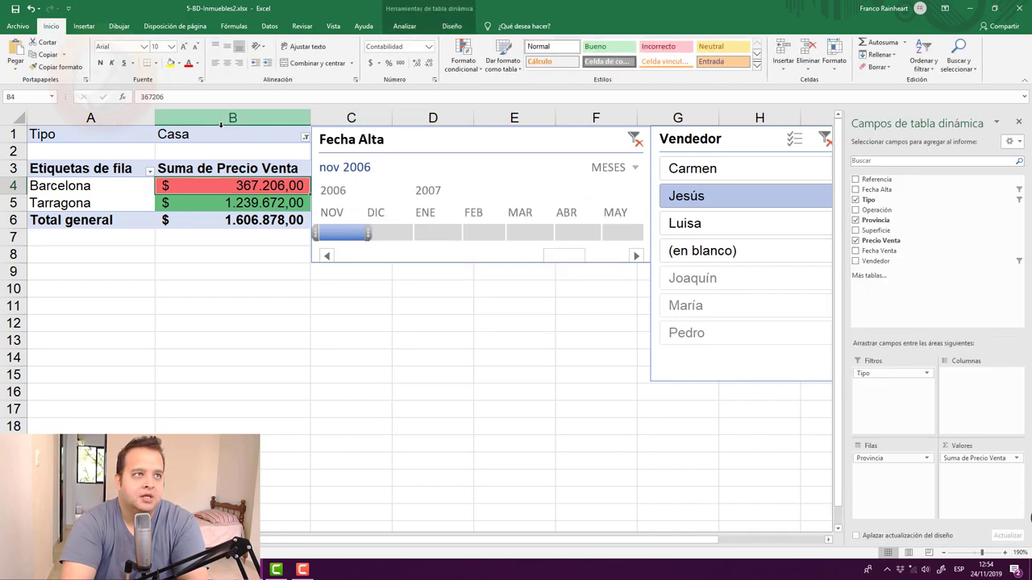
{"action": "left_click", "coordinate": [258, 189]}
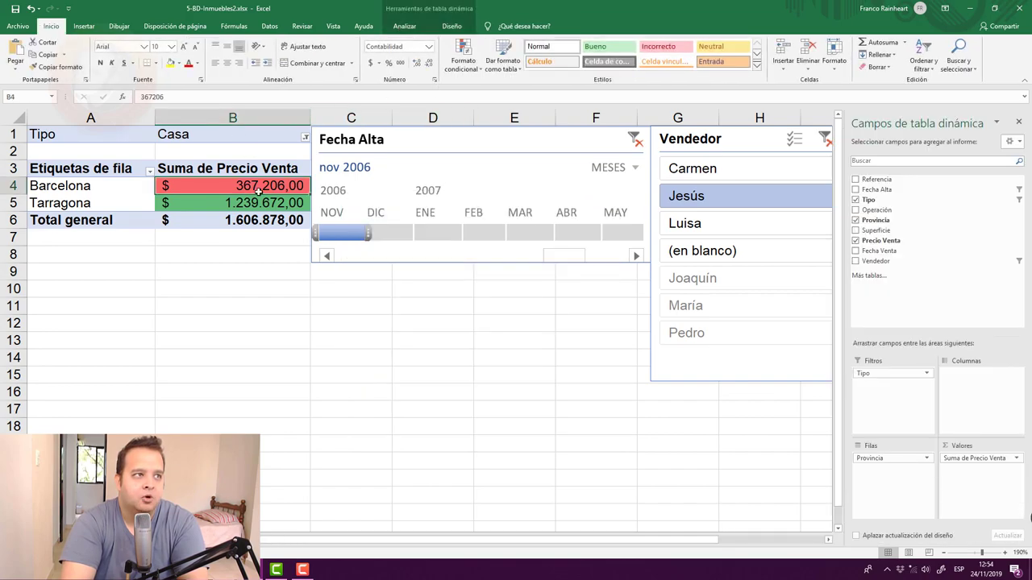
- Insert a slicer for the Operación field from the PivotTable Analyze tab
{"action": "left_click", "coordinate": [405, 26]}
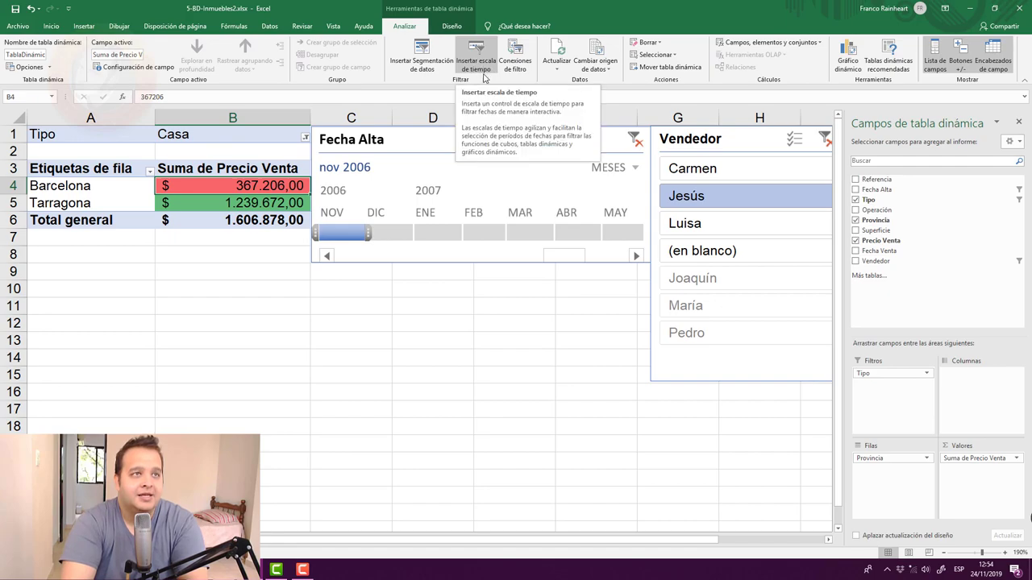
{"action": "left_click", "coordinate": [436, 68]}
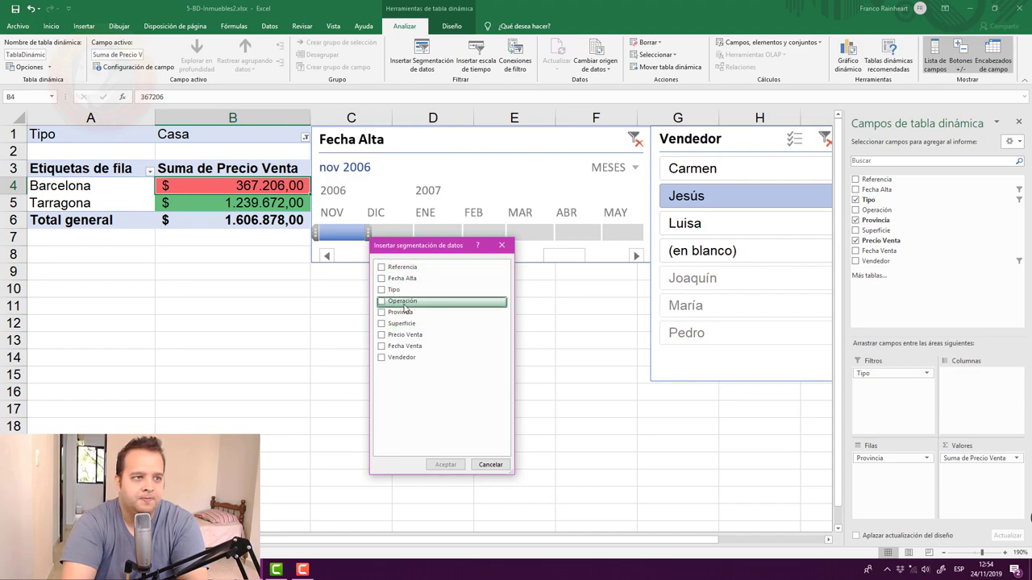
{"action": "left_click", "coordinate": [384, 301]}
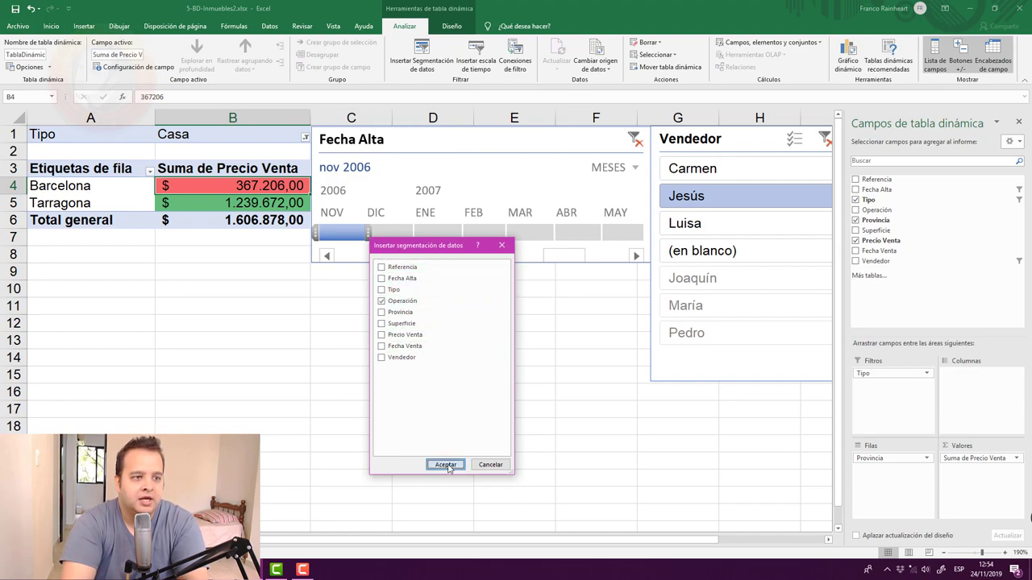
{"action": "left_click", "coordinate": [446, 465]}
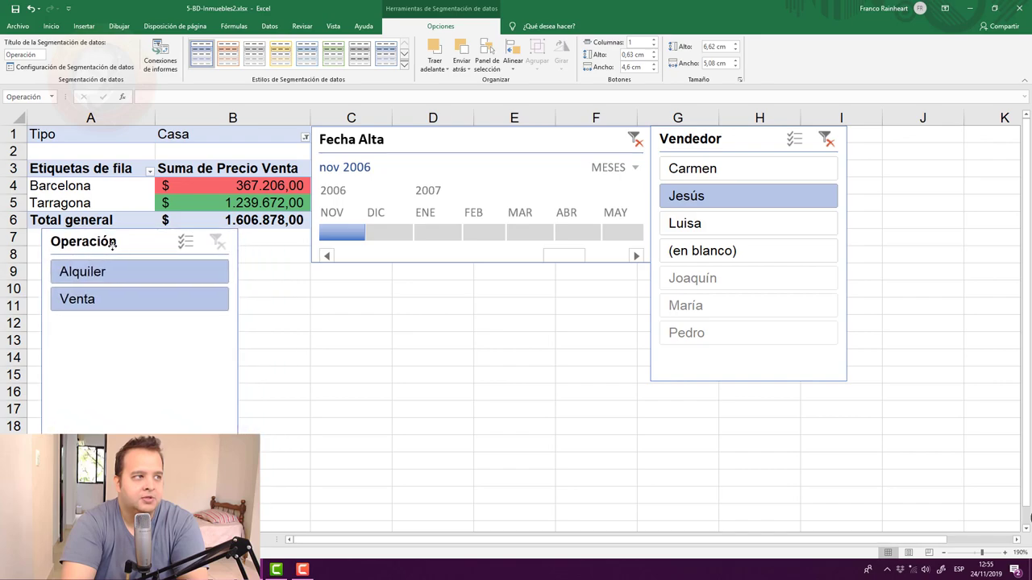
- Arrange the Operación and Vendedor slicers and the Fecha Alta timeline side by side below the pivot
{"action": "left_click_drag", "start_coordinate": [417, 216], "coordinate": [100, 250]}
{"action": "left_click_drag", "start_coordinate": [730, 137], "coordinate": [305, 245]}
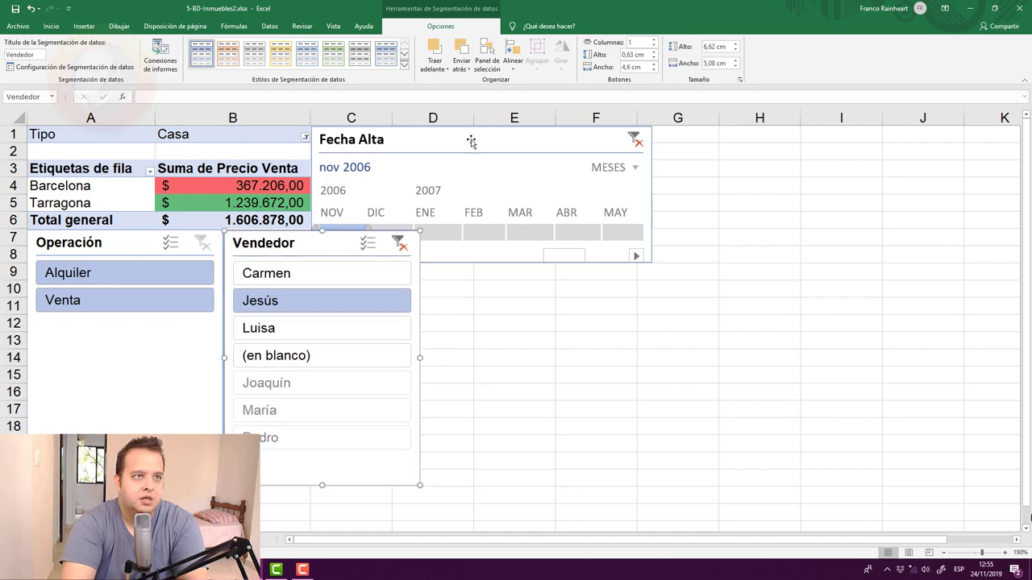
{"action": "mouse_move", "coordinate": [476, 143]}
{"action": "left_mouse_down"}
{"action": "mouse_move", "coordinate": [577, 256]}
{"action": "mouse_move", "coordinate": [622, 239]}
{"action": "left_mouse_up"}
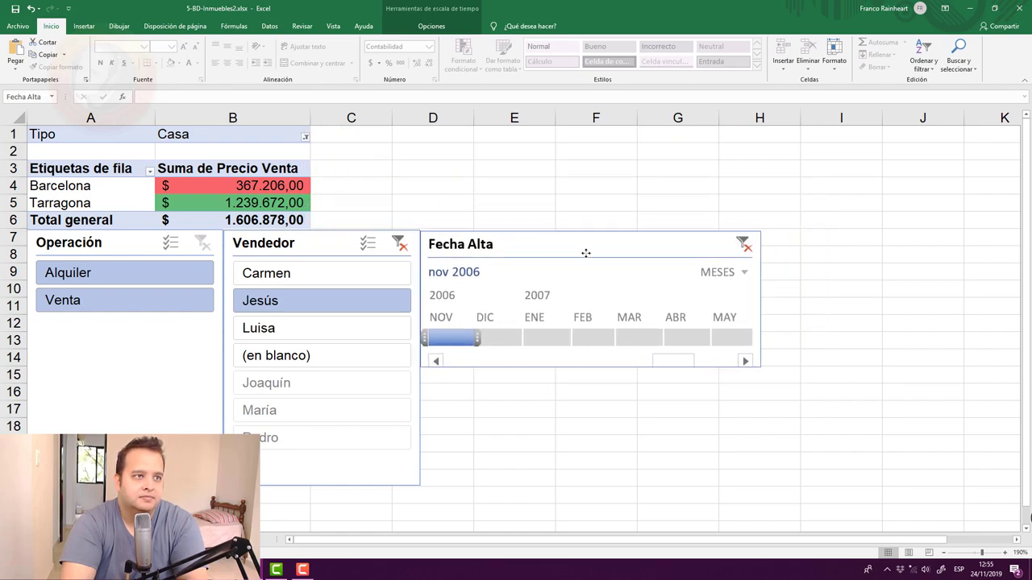
{"action": "left_click_drag", "start_coordinate": [622, 238], "coordinate": [579, 244]}
- Toggle the Operación slicer between Venta and Alquiler, ending with only Venta selected
{"action": "left_click", "coordinate": [171, 304]}
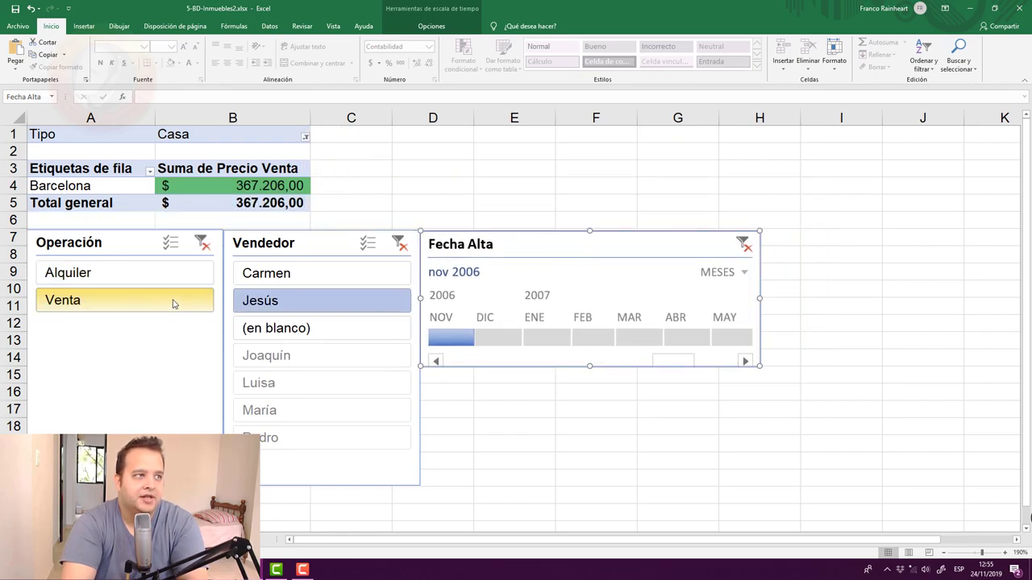
{"action": "left_click", "coordinate": [199, 264]}
{"action": "left_click", "coordinate": [193, 305]}
{"action": "left_click", "coordinate": [175, 274]}
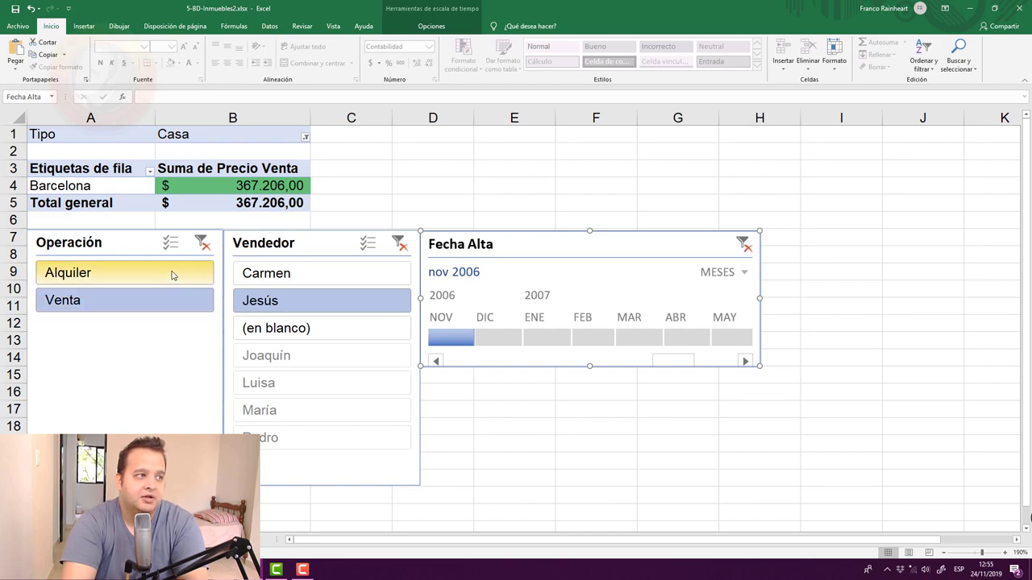
{"action": "left_click", "coordinate": [183, 299]}
{"action": "left_click", "coordinate": [181, 274]}
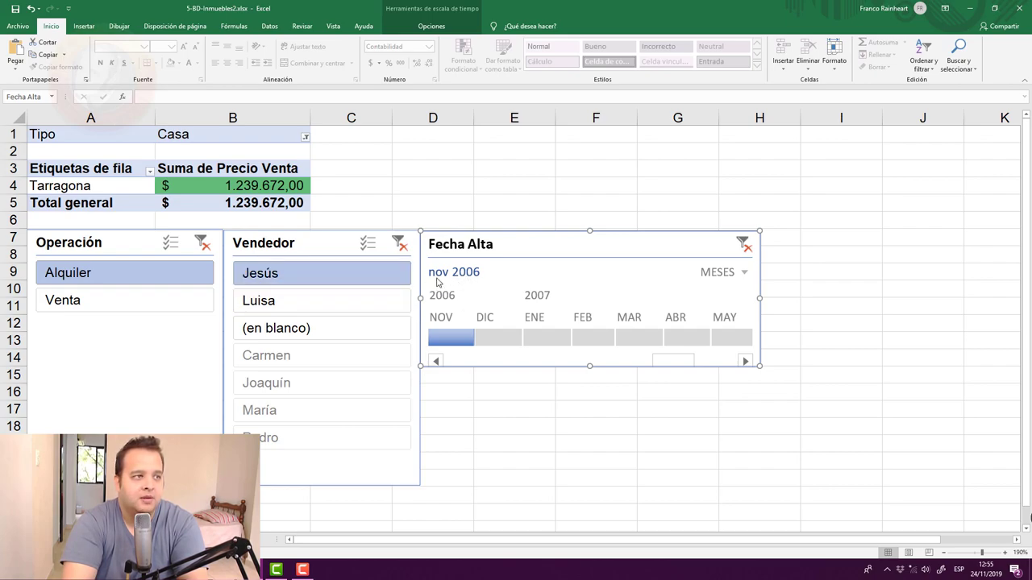
{"action": "mouse_move", "coordinate": [264, 186]}
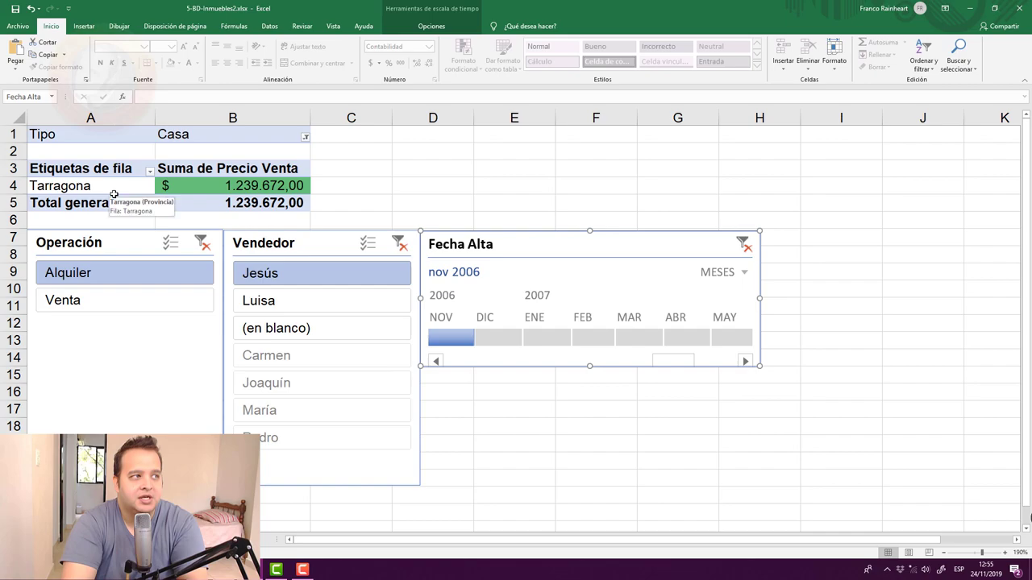
{"action": "left_click", "coordinate": [149, 305]}
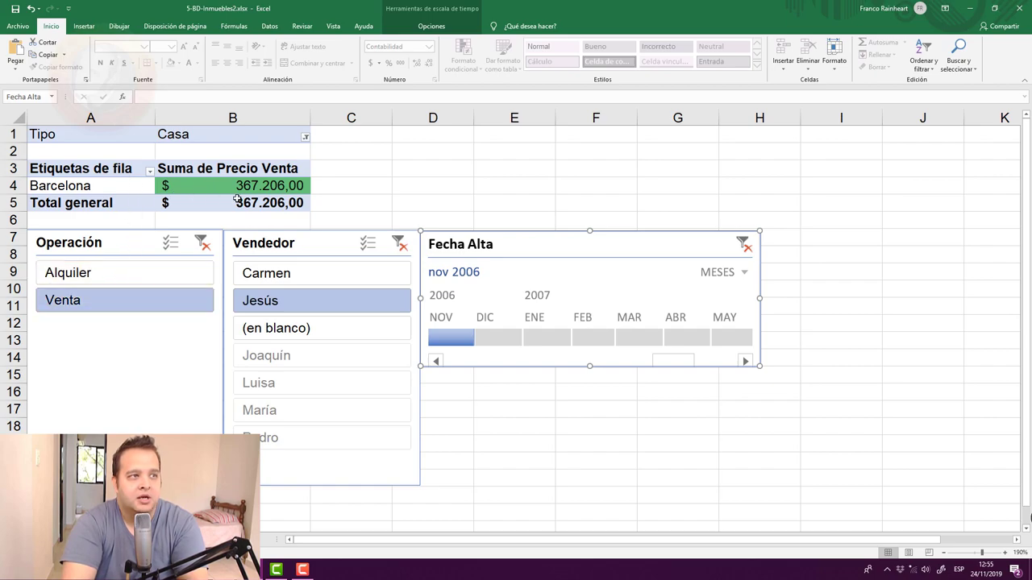
{"action": "mouse_move", "coordinate": [231, 195]}
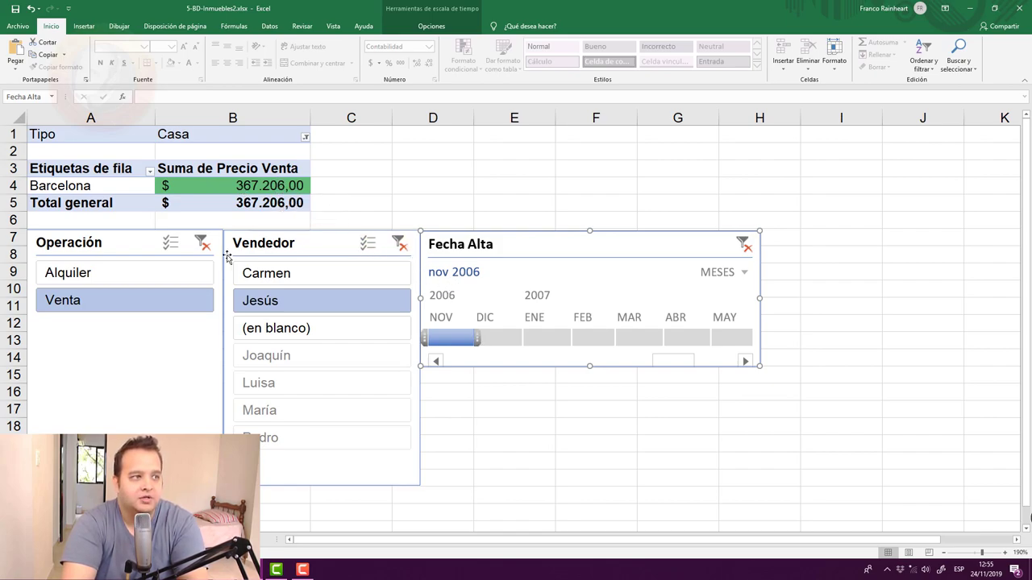
- Try multi-select operations and sellers Carmen then Luisa, switching between Venta and Alquiler
{"action": "left_click", "coordinate": [172, 243]}
{"action": "left_click", "coordinate": [161, 274]}
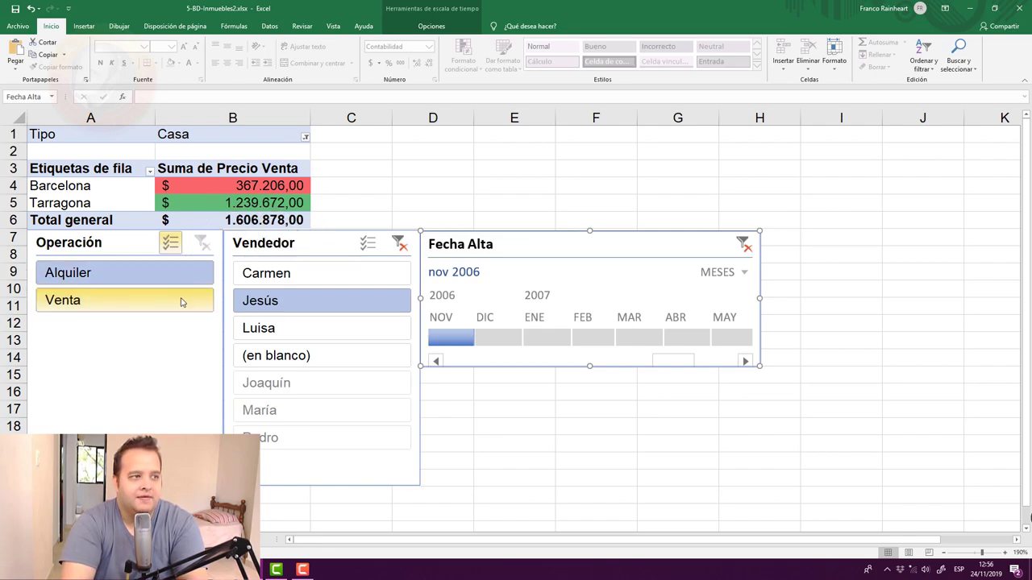
{"action": "left_click", "coordinate": [272, 282]}
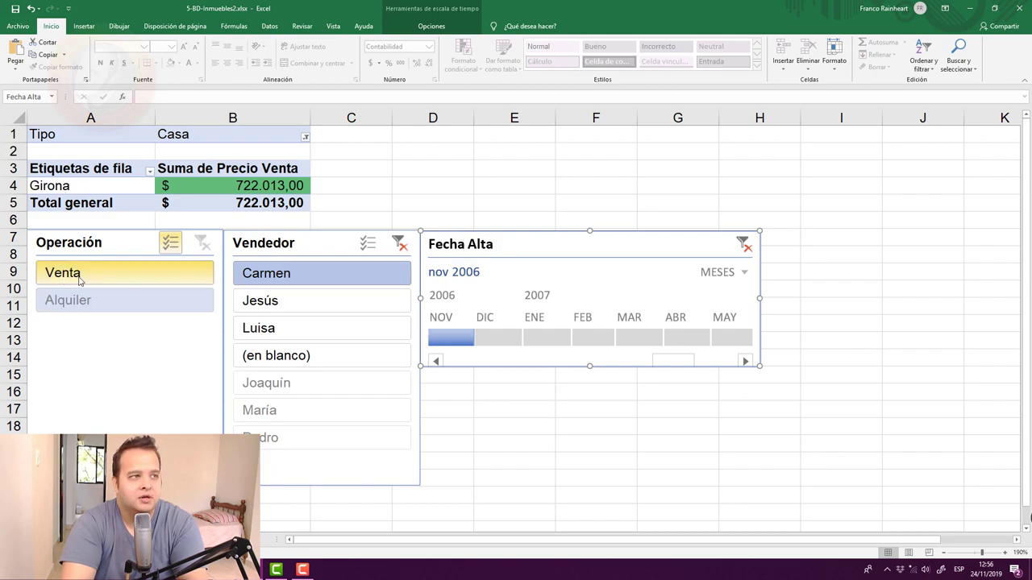
{"action": "left_click", "coordinate": [321, 334]}
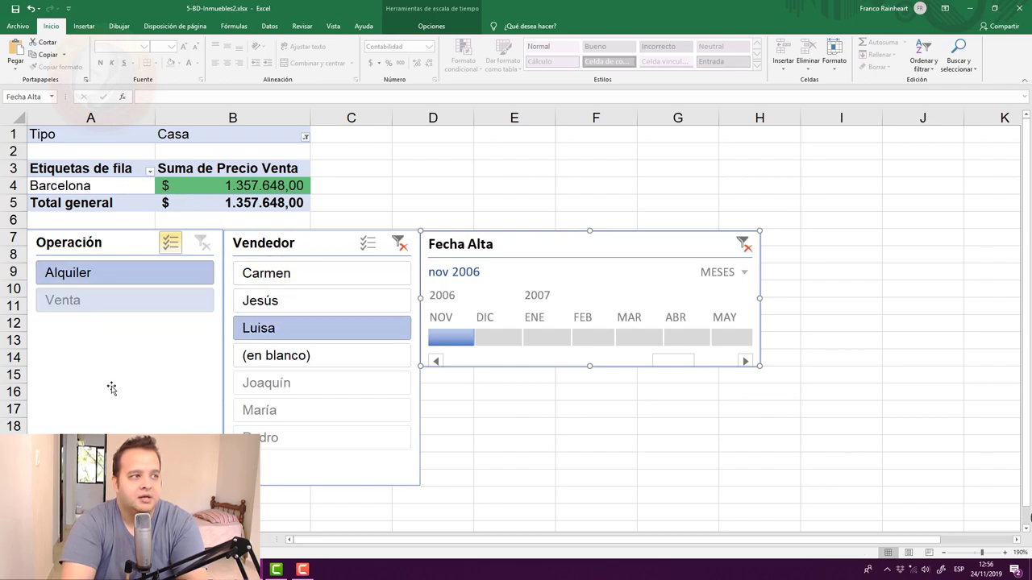
{"action": "left_click", "coordinate": [113, 304]}
{"action": "left_click", "coordinate": [113, 279]}
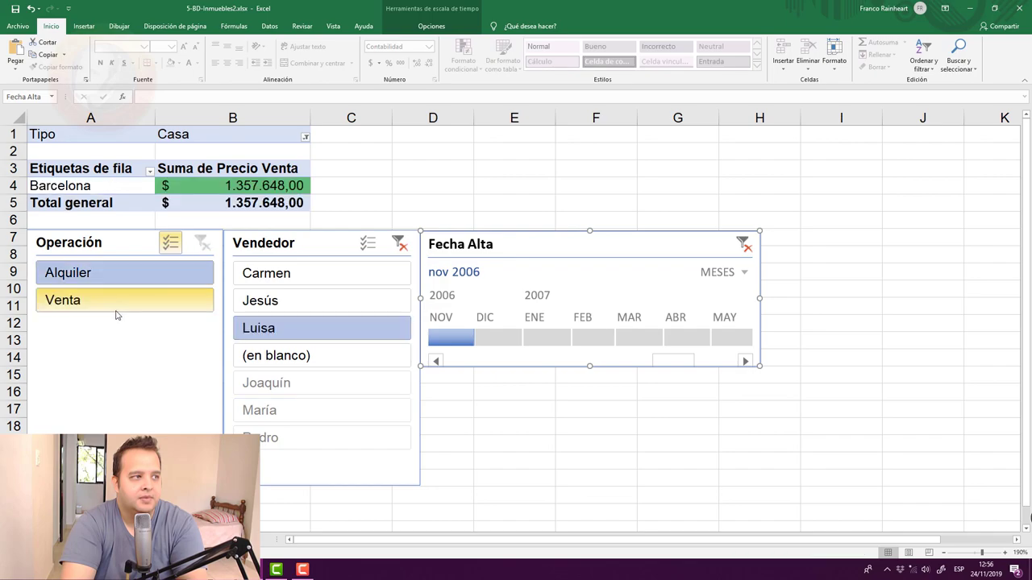
{"action": "left_click", "coordinate": [130, 291]}
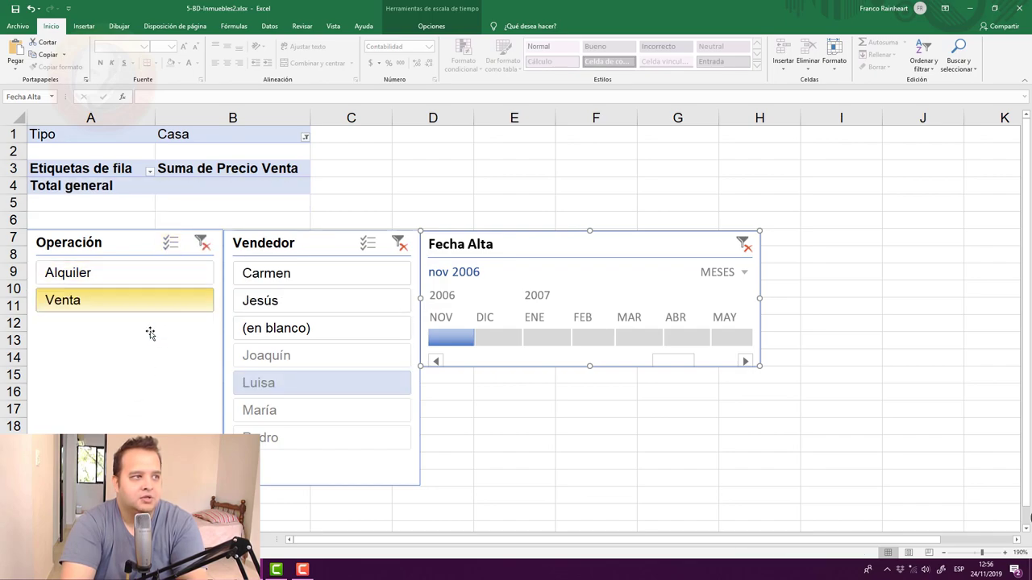
{"action": "left_click", "coordinate": [154, 279]}
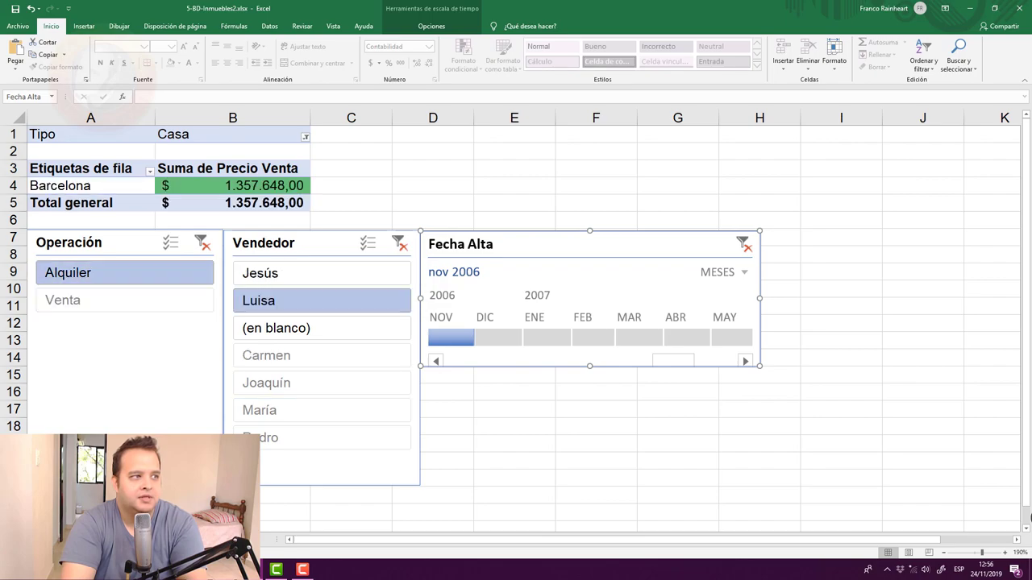
- Cycle the seller filter through Joaquín, Luisa, Jesús and Carmen, then set operation to Alquiler
{"action": "left_click", "coordinate": [170, 242]}
{"action": "left_click", "coordinate": [171, 307]}
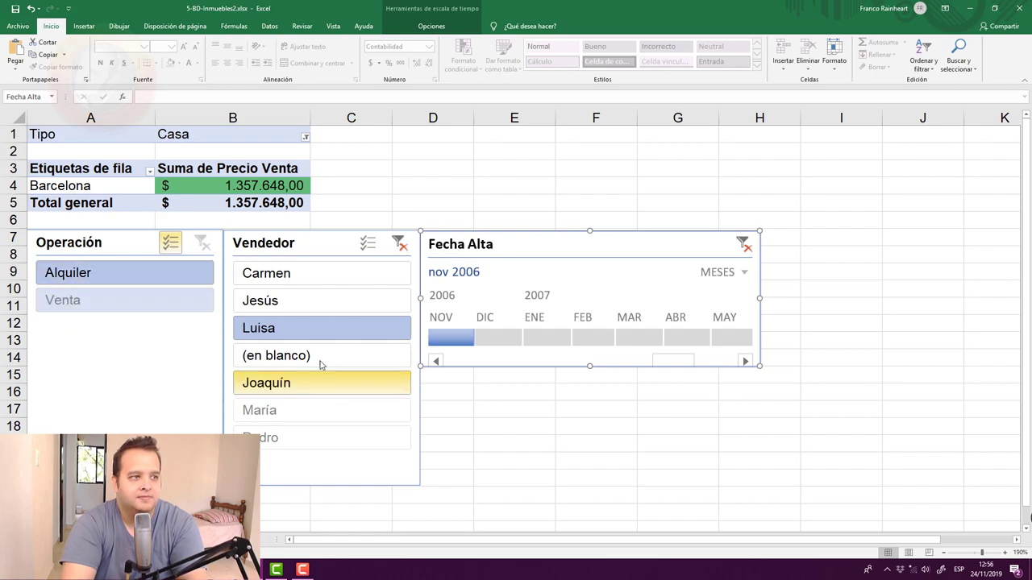
{"action": "left_click", "coordinate": [335, 384]}
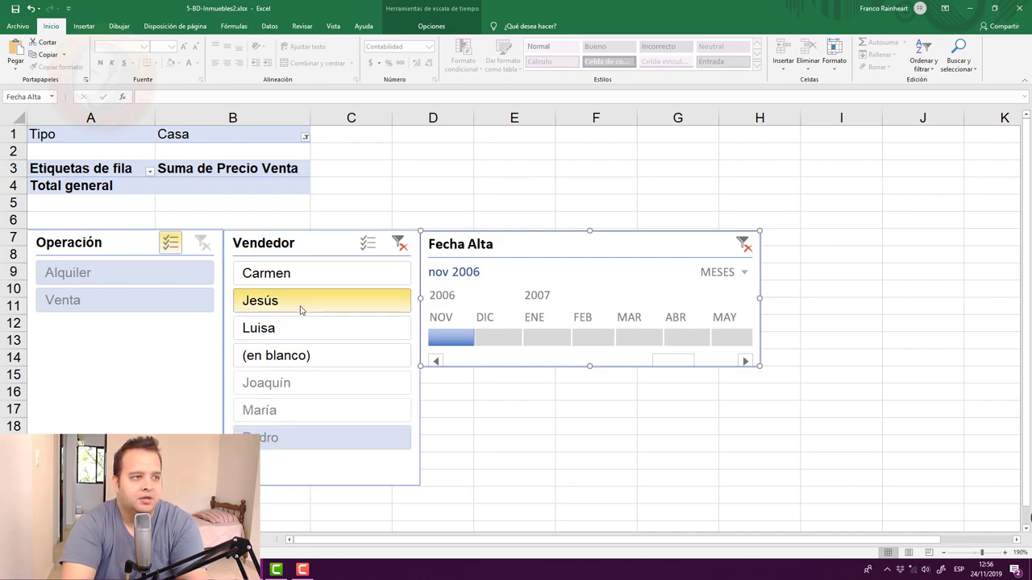
{"action": "left_click", "coordinate": [283, 332]}
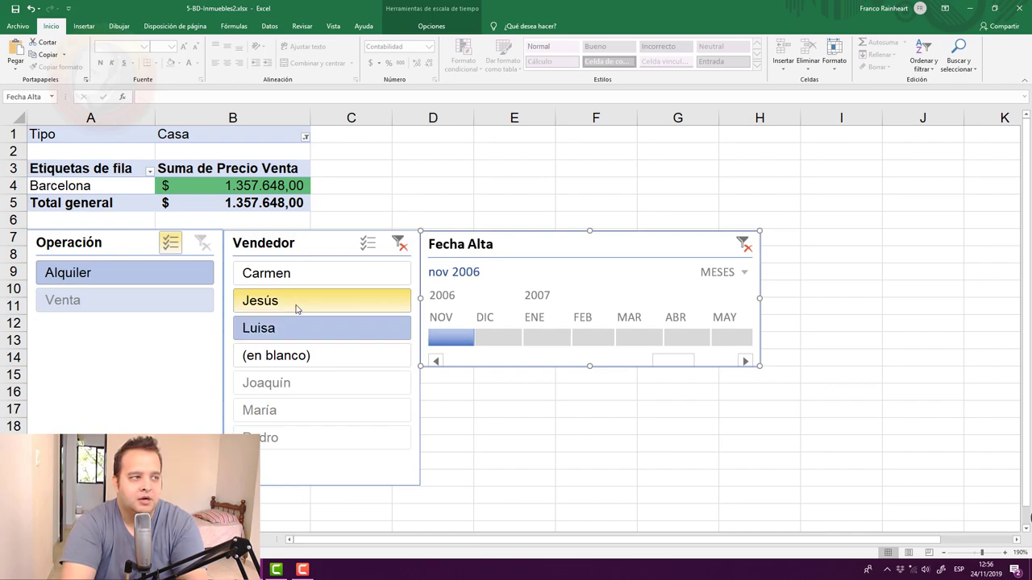
{"action": "left_click", "coordinate": [296, 307]}
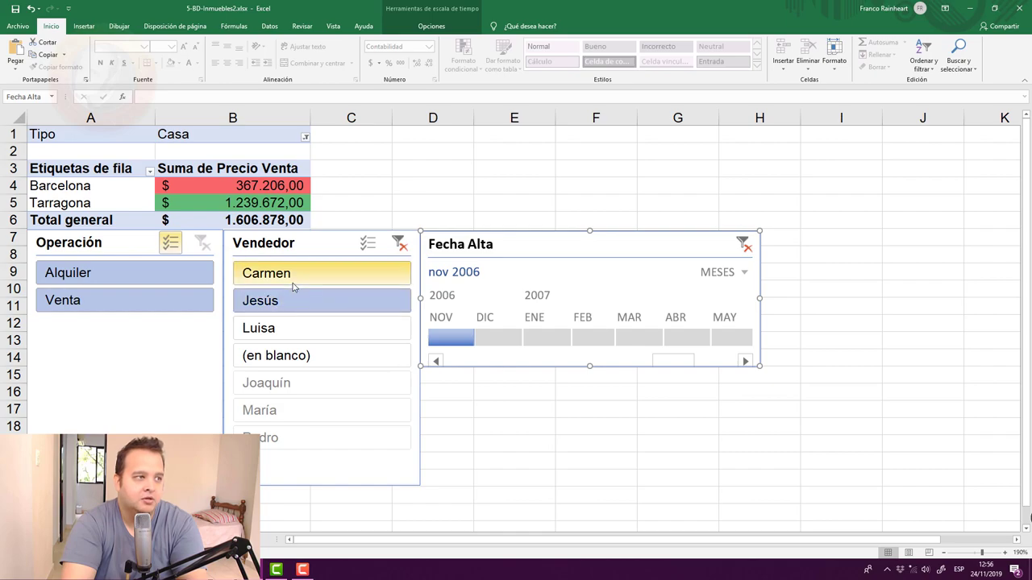
{"action": "left_click", "coordinate": [299, 278]}
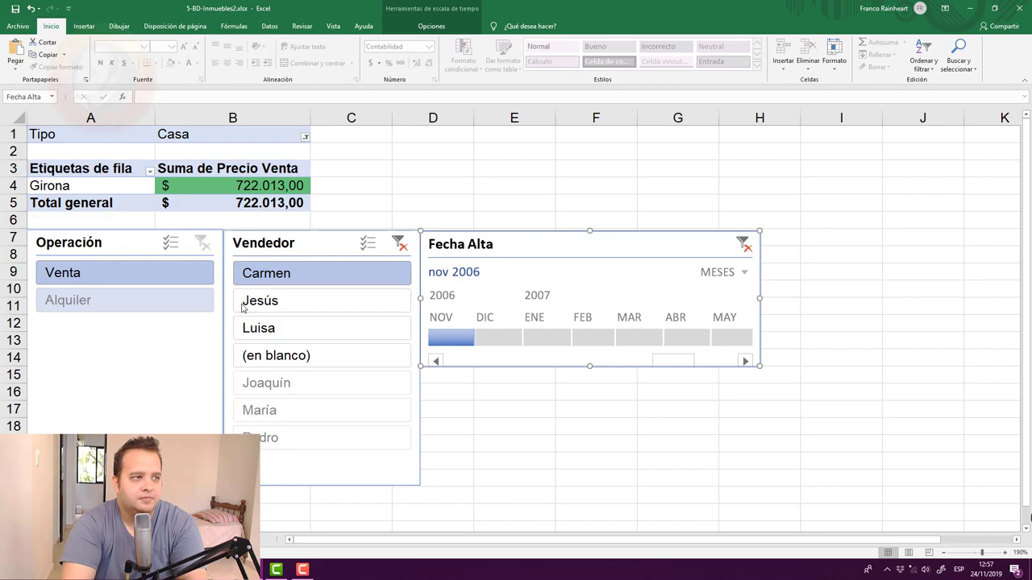
{"action": "left_click", "coordinate": [152, 308]}
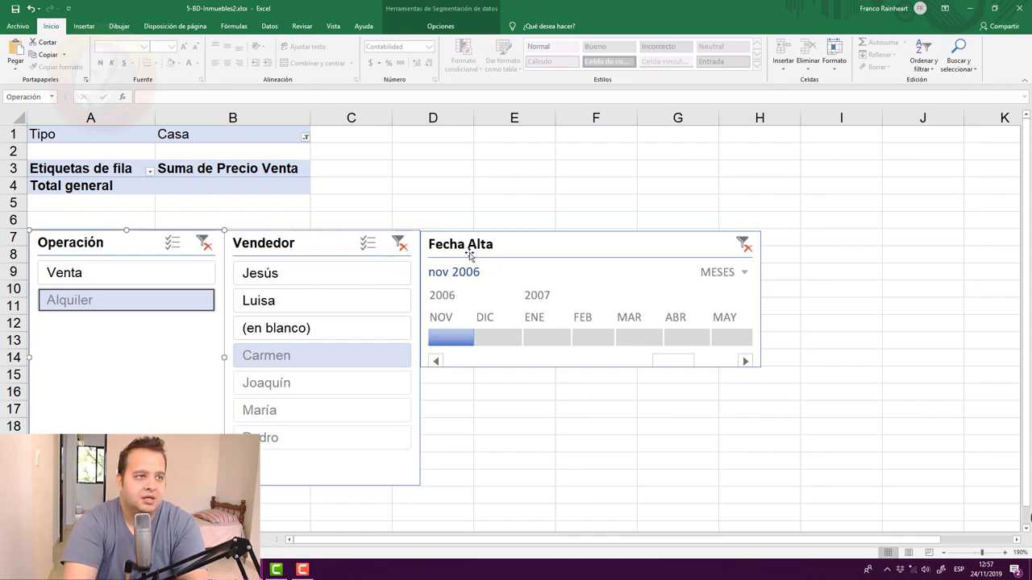
{"action": "mouse_move", "coordinate": [501, 251]}
{"action": "left_mouse_down"}
{"action": "mouse_move", "coordinate": [514, 243]}
{"action": "mouse_move", "coordinate": [504, 249]}
{"action": "left_mouse_up"}
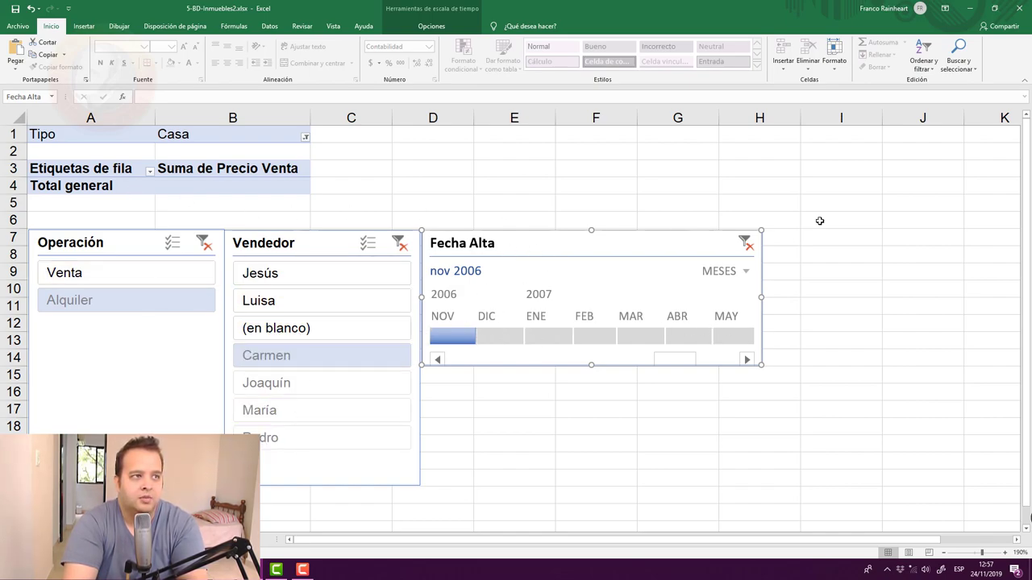
- Filter to Jesús and Venta, then select a pivot cell to show the field list
{"action": "left_click", "coordinate": [295, 279]}
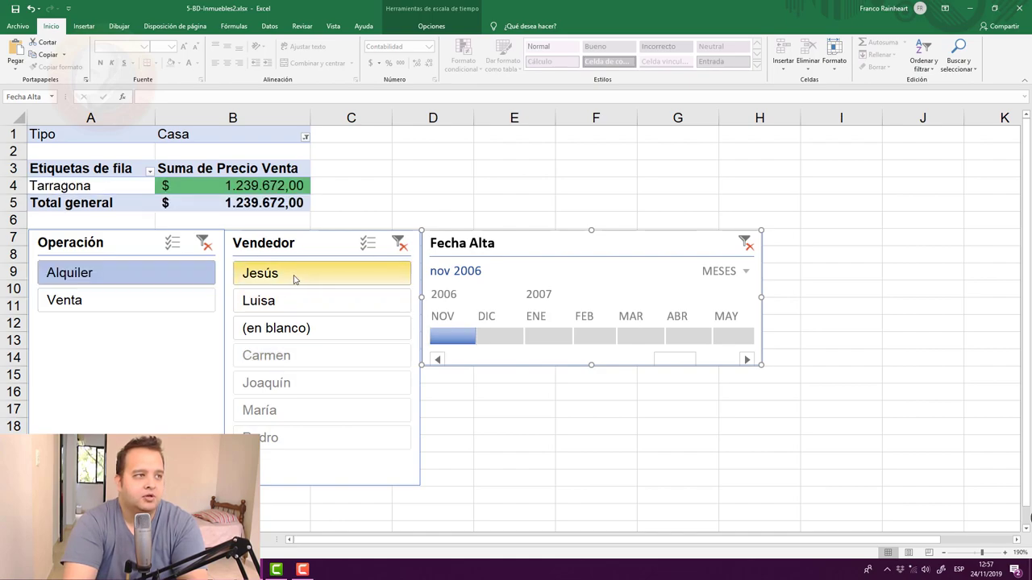
{"action": "left_click", "coordinate": [158, 306]}
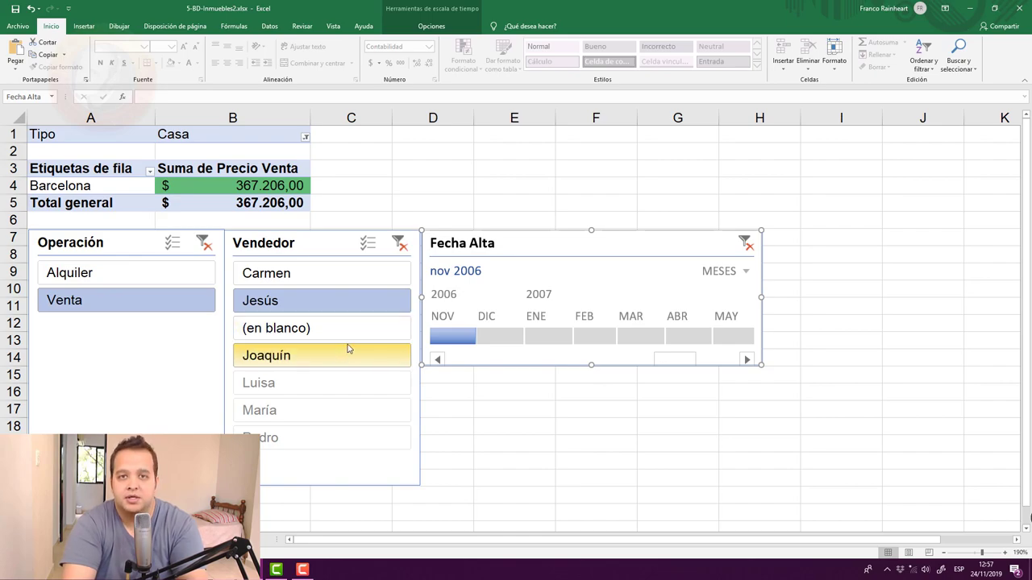
{"action": "left_click", "coordinate": [274, 192]}
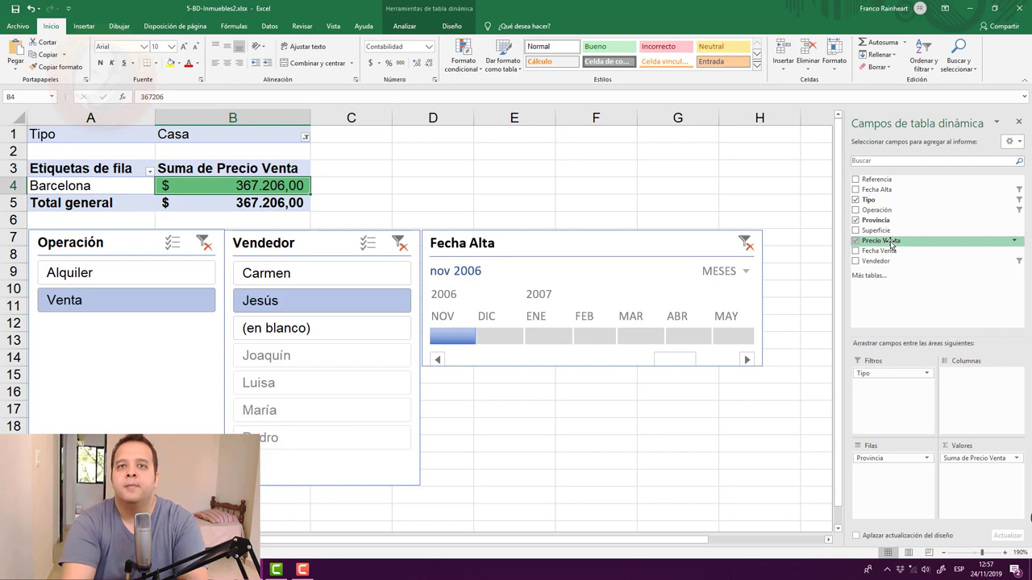
- Add Precio Venta to Values a second time and summarise it by Recuento (count)
{"action": "left_click_drag", "start_coordinate": [881, 246], "coordinate": [998, 487]}
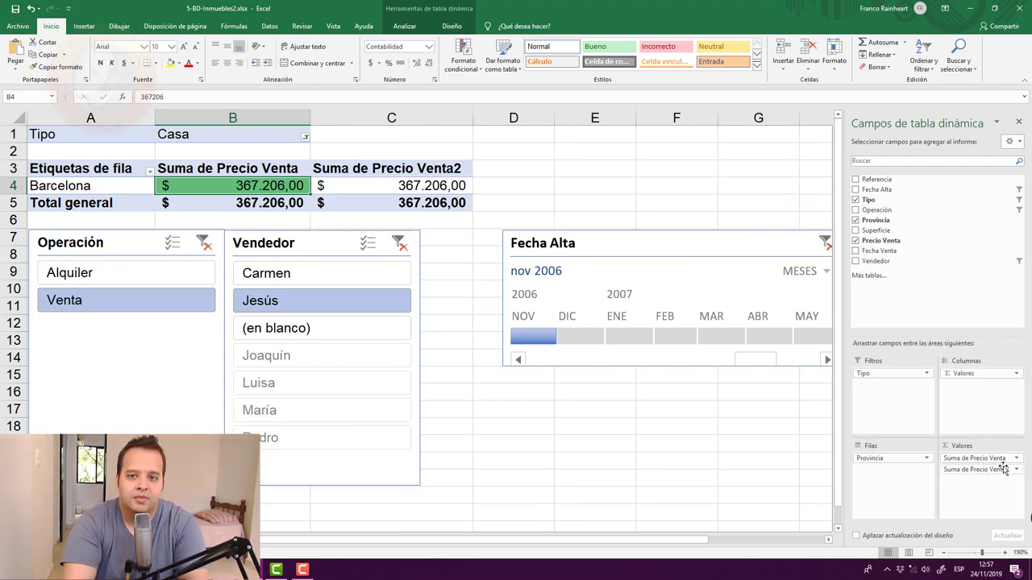
{"action": "left_click", "coordinate": [998, 471]}
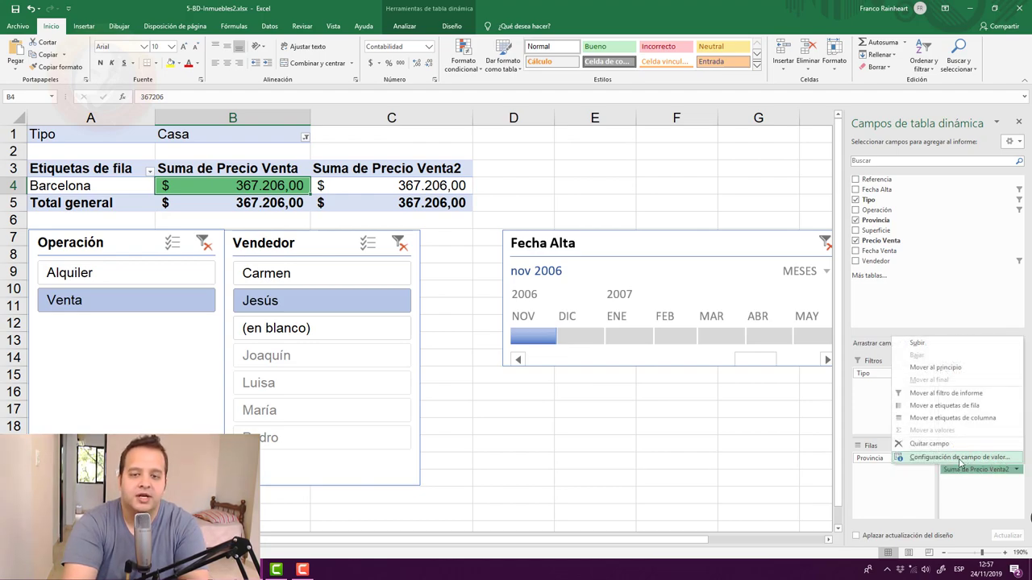
{"action": "left_click", "coordinate": [959, 457]}
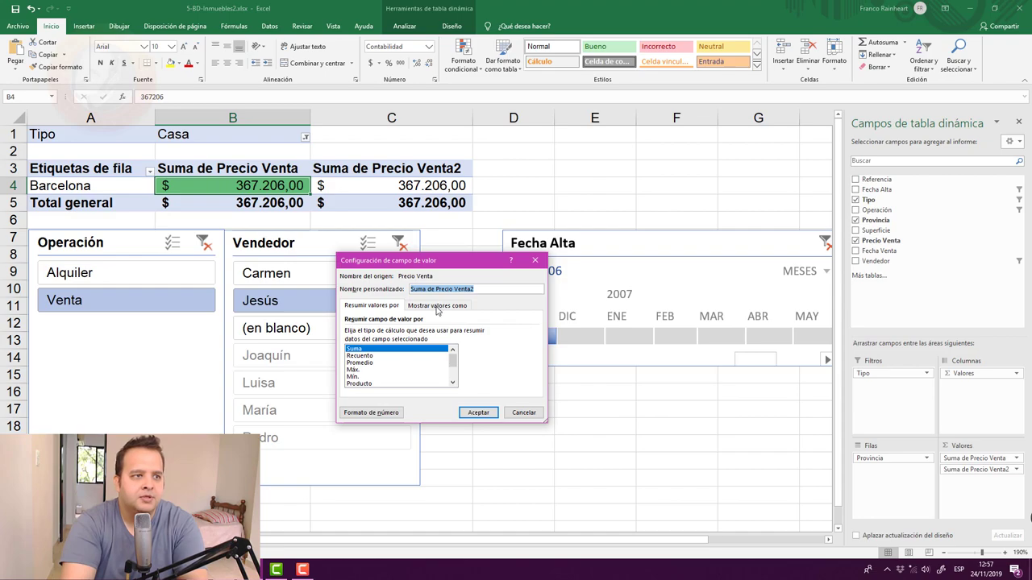
{"action": "left_click", "coordinate": [361, 356]}
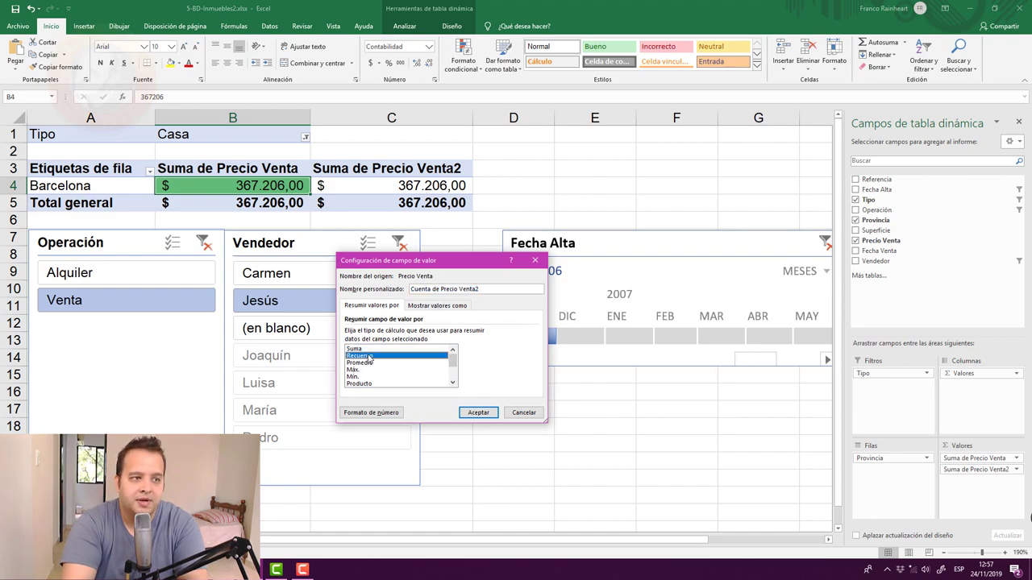
{"action": "left_click", "coordinate": [479, 413]}
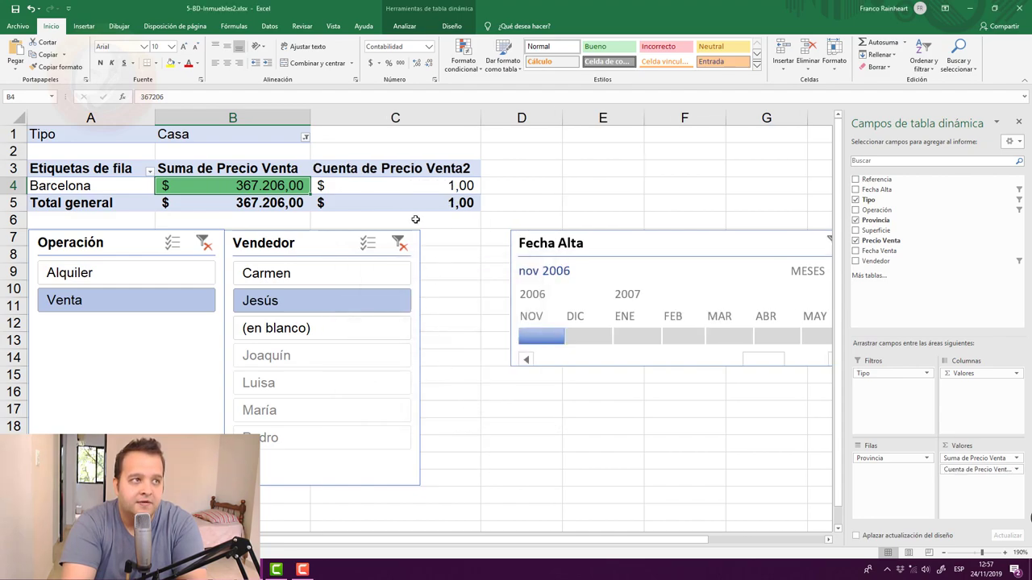
- Set the operation to Alquiler and enable multi-select to include several sellers, including Luisa
{"action": "left_click", "coordinate": [143, 279]}
{"action": "left_click", "coordinate": [367, 242]}
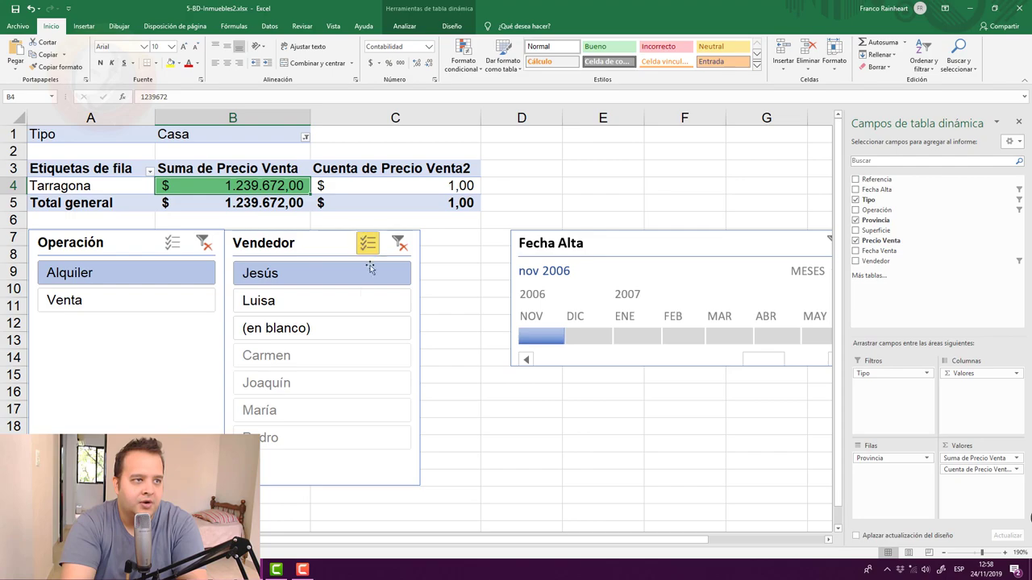
{"action": "left_click", "coordinate": [360, 304]}
{"action": "left_click", "coordinate": [364, 331]}
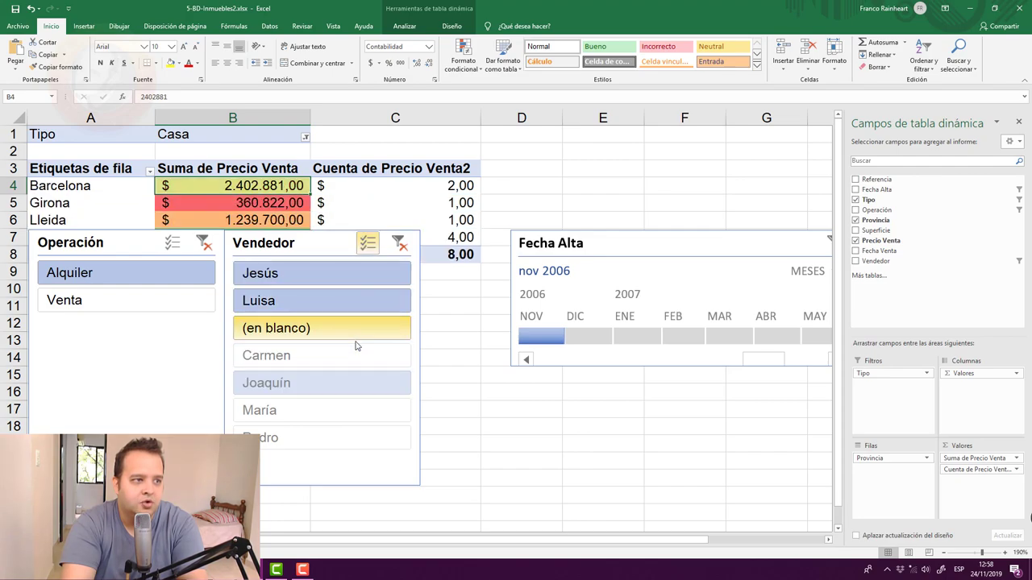
{"action": "left_click", "coordinate": [358, 331]}
{"action": "left_click", "coordinate": [357, 356]}
{"action": "left_click", "coordinate": [353, 411]}
{"action": "left_click", "coordinate": [355, 440]}
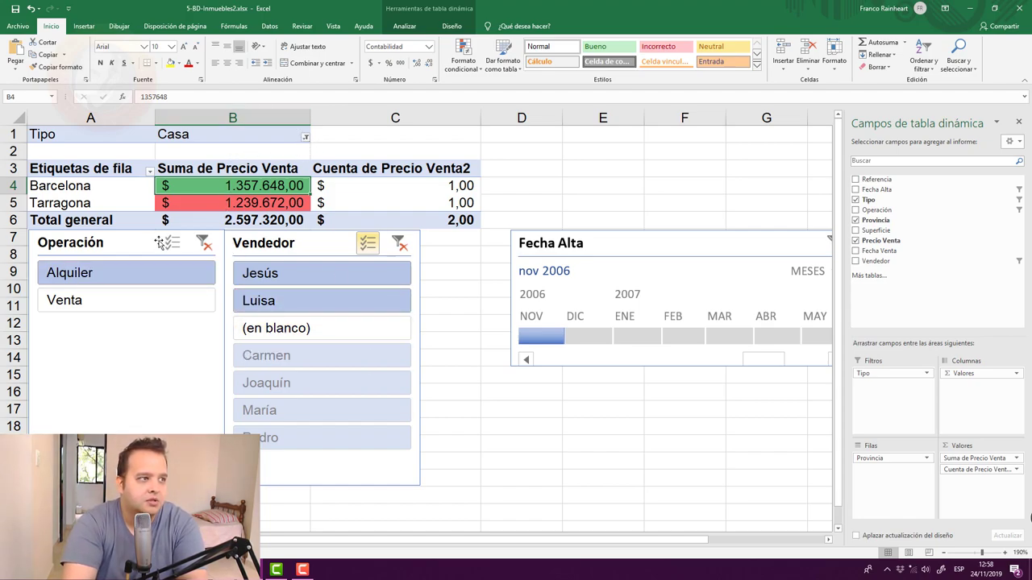
- Include both Venta and Alquiler operations and set the Tipo filter to (Todas)
{"action": "left_click", "coordinate": [172, 243]}
{"action": "left_click", "coordinate": [121, 300]}
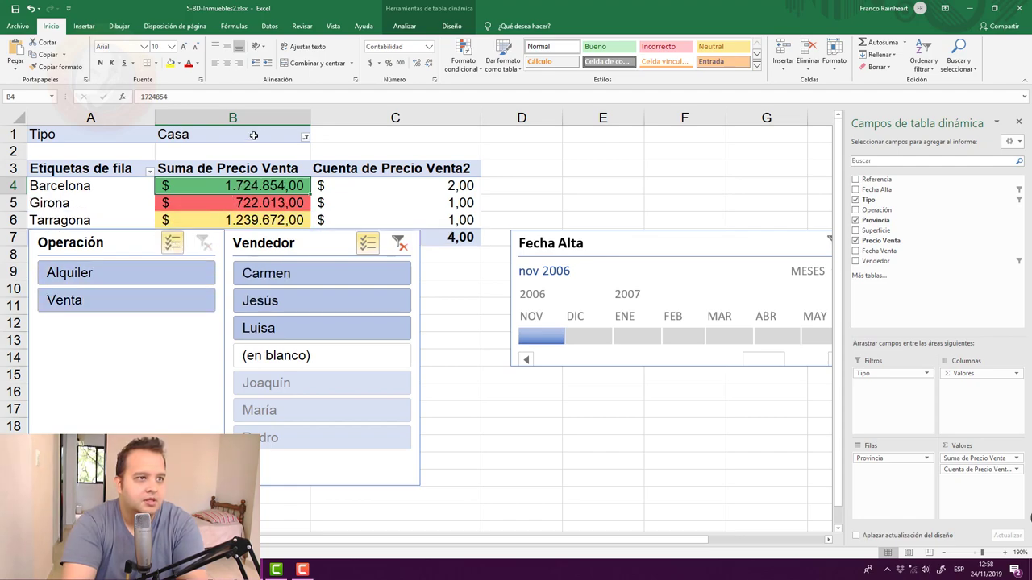
{"action": "left_click", "coordinate": [304, 136]}
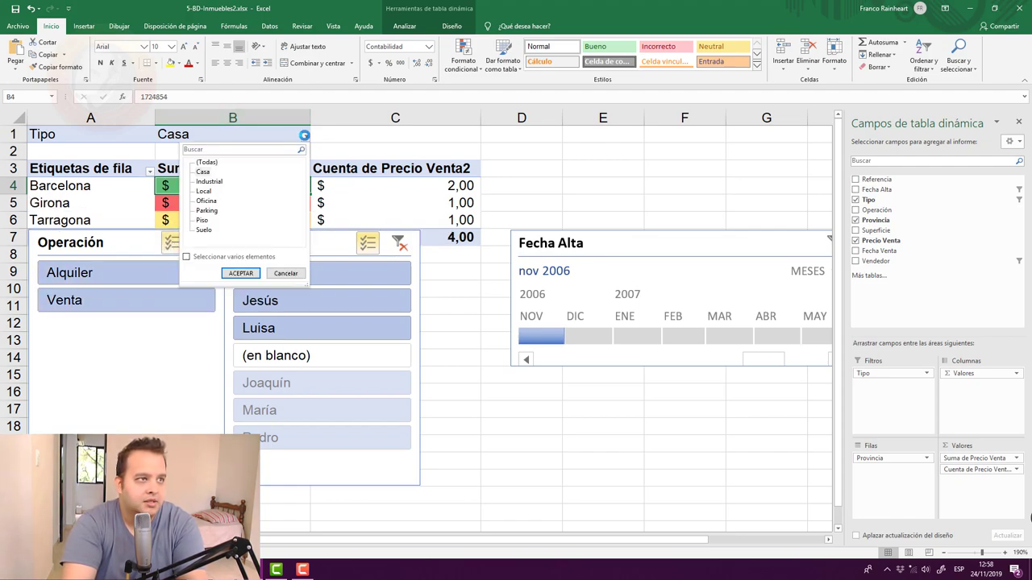
{"action": "left_click", "coordinate": [210, 164]}
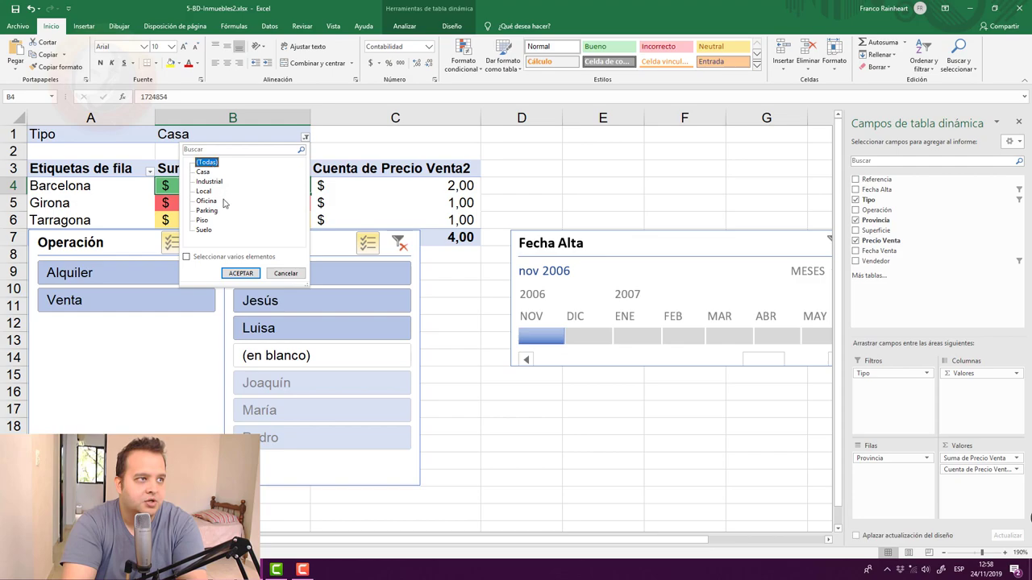
{"action": "left_click", "coordinate": [240, 273]}
- Reposition the Operación and Vendedor slicers side by side below the pivot table
{"action": "mouse_move", "coordinate": [309, 240]}
{"action": "left_mouse_down"}
{"action": "mouse_move", "coordinate": [649, 153]}
{"action": "mouse_move", "coordinate": [341, 265]}
{"action": "left_mouse_up"}
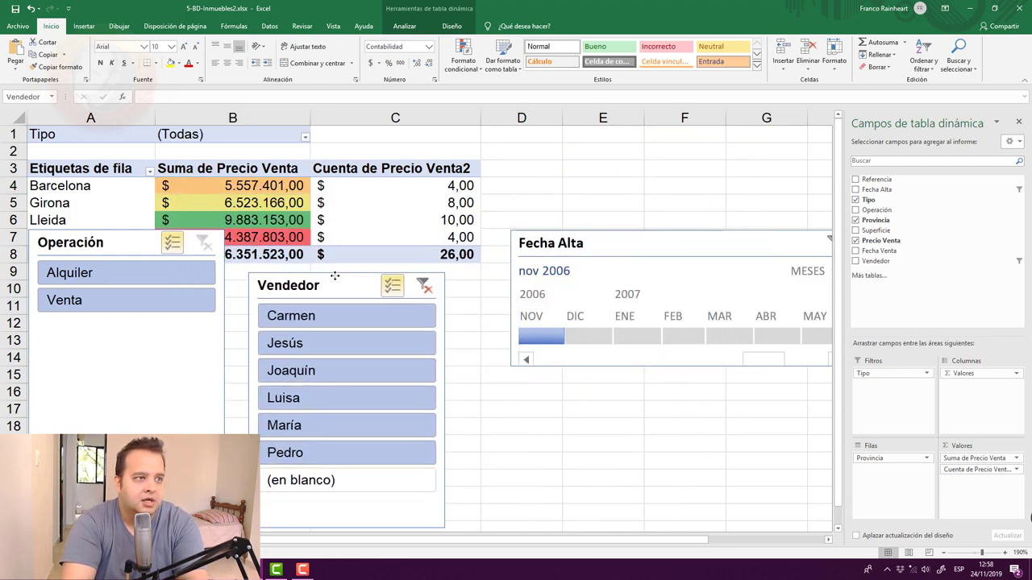
{"action": "left_click_drag", "start_coordinate": [133, 247], "coordinate": [154, 280]}
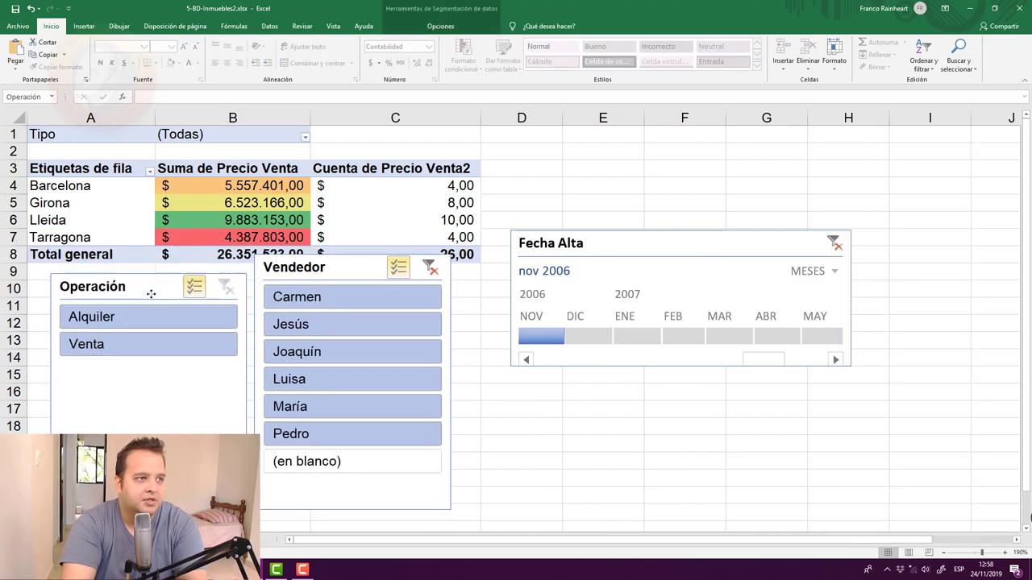
{"action": "left_click_drag", "start_coordinate": [296, 274], "coordinate": [284, 282]}
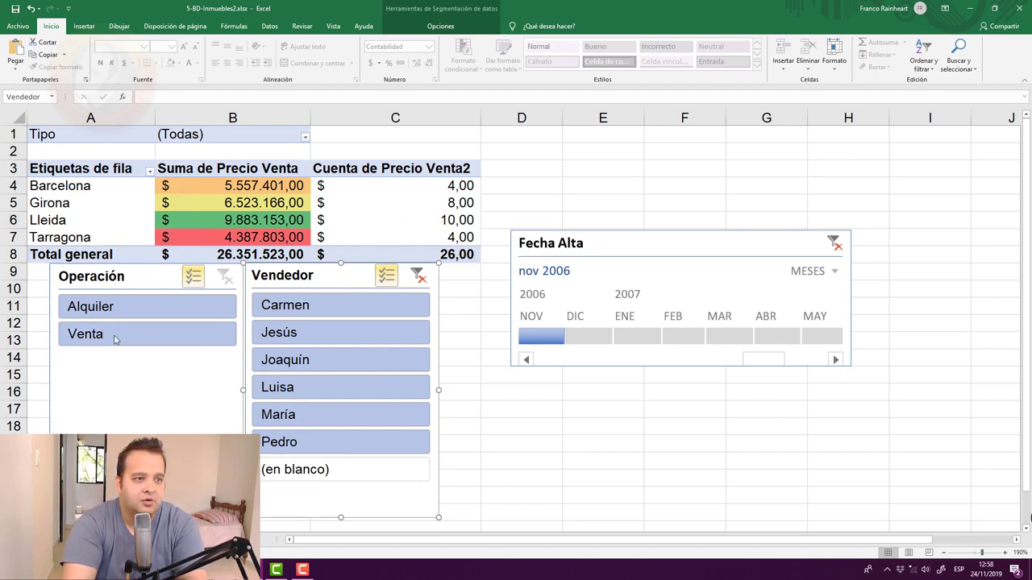
{"action": "left_click", "coordinate": [153, 392]}
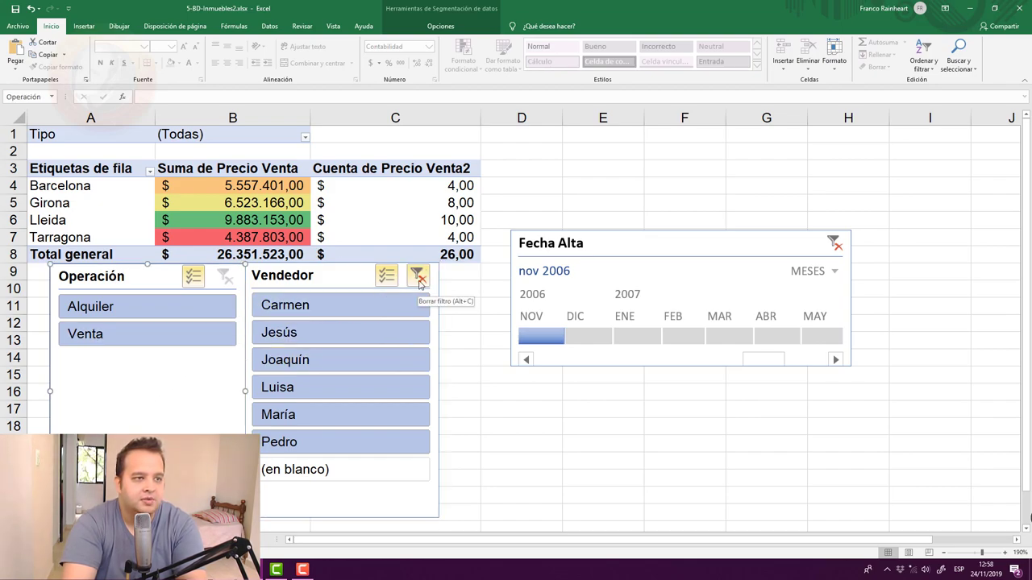
- Clear the Vendedor filter and cut the Vendedor slicer from the sheet
{"action": "left_click", "coordinate": [419, 278]}
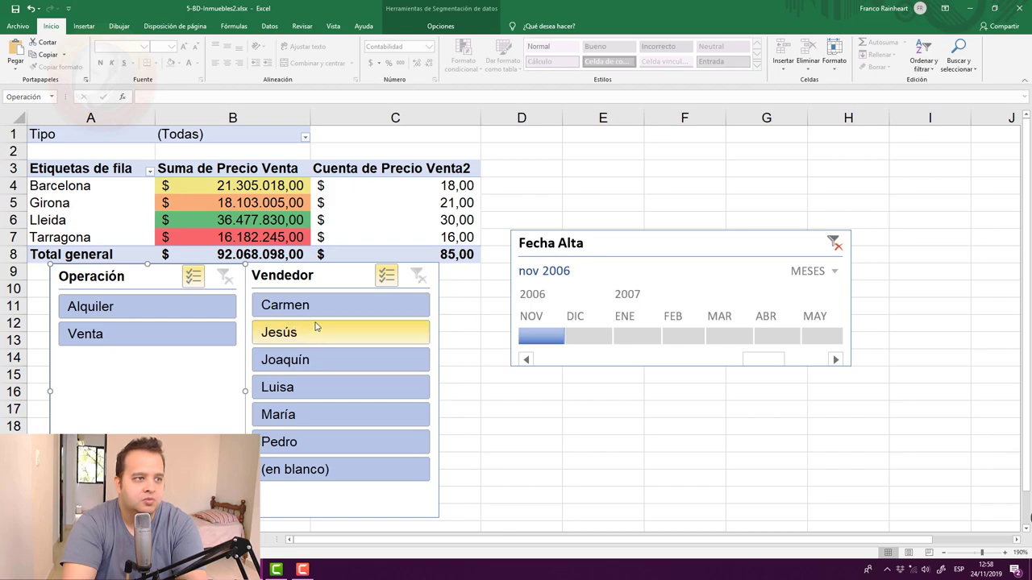
{"action": "right_click", "coordinate": [335, 286]}
{"action": "left_click", "coordinate": [358, 290]}
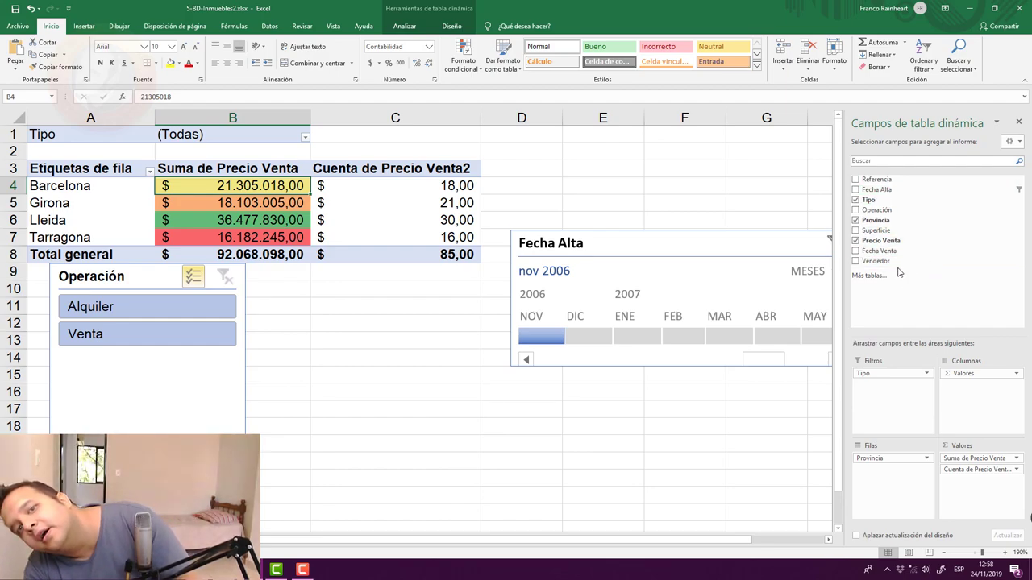
- Put Vendedor in the Columns area, dismiss the error from dragging Valores out, and select pivot values
{"action": "mouse_move", "coordinate": [875, 260]}
{"action": "left_mouse_down"}
{"action": "mouse_move", "coordinate": [901, 471]}
{"action": "mouse_move", "coordinate": [972, 423]}
{"action": "left_mouse_up"}
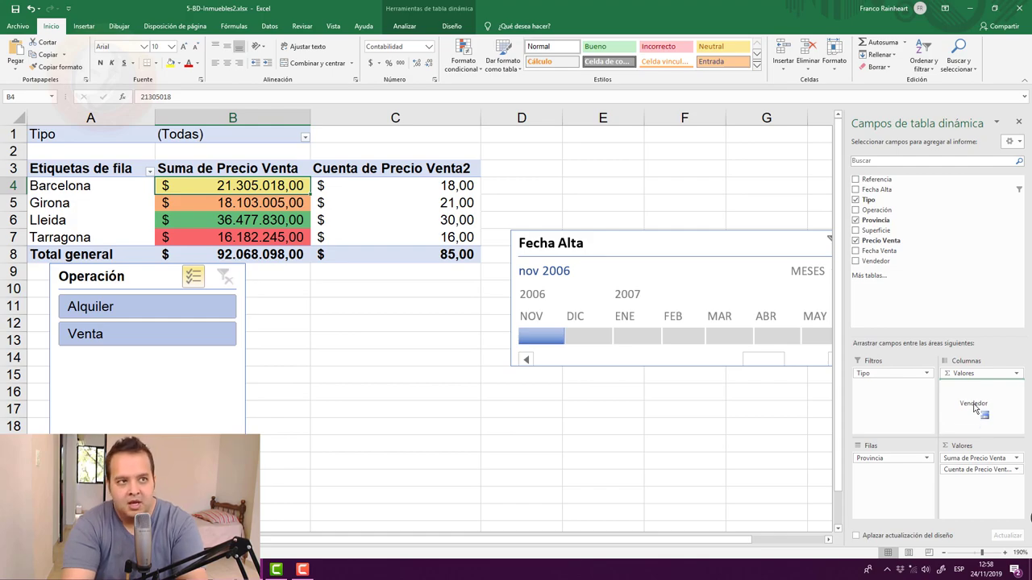
{"action": "left_click_drag", "start_coordinate": [968, 409], "coordinate": [978, 397]}
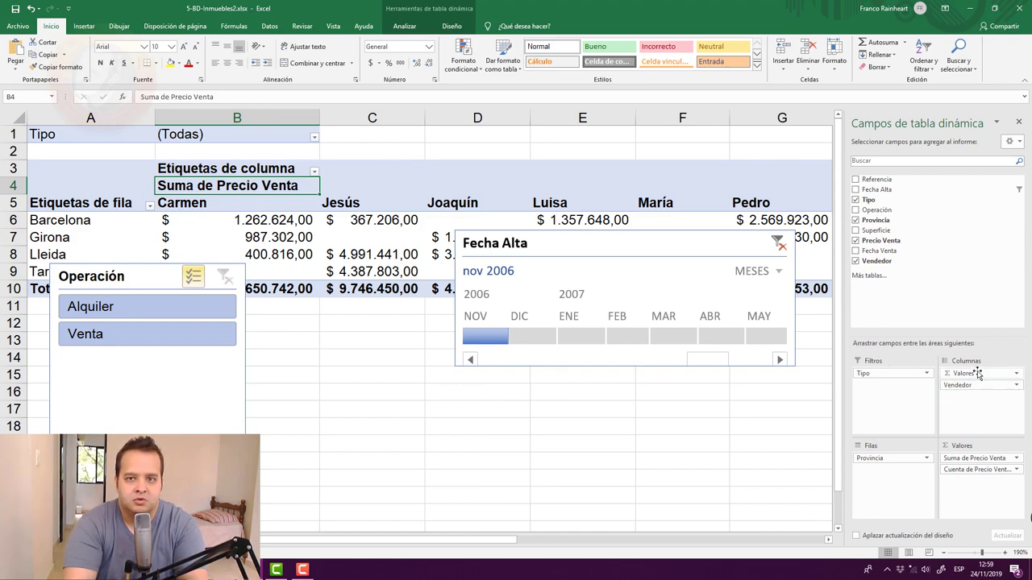
{"action": "left_click_drag", "start_coordinate": [981, 370], "coordinate": [981, 427]}
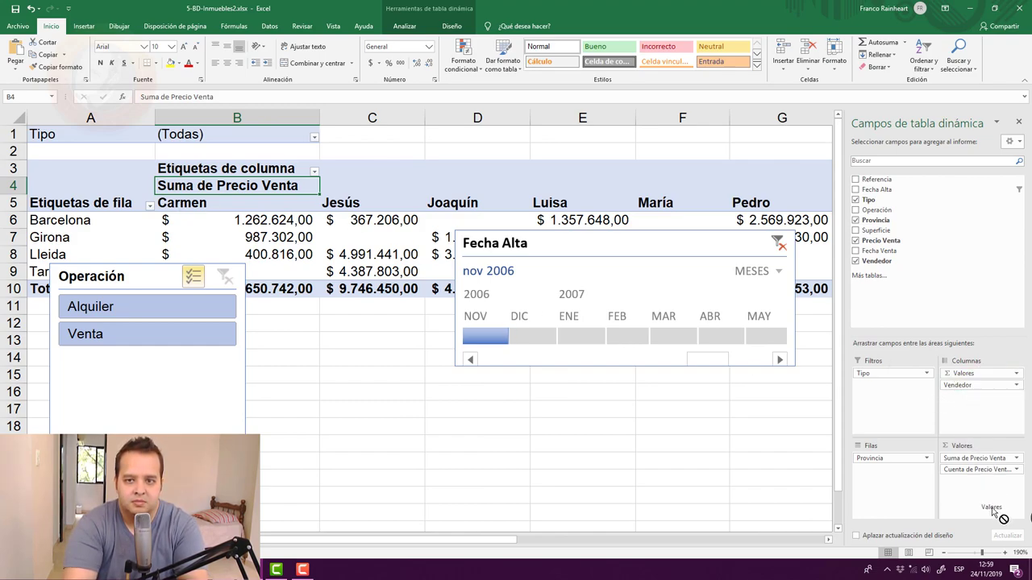
{"action": "left_click_drag", "start_coordinate": [1000, 516], "coordinate": [816, 377]}
{"action": "left_click", "coordinate": [518, 315]}
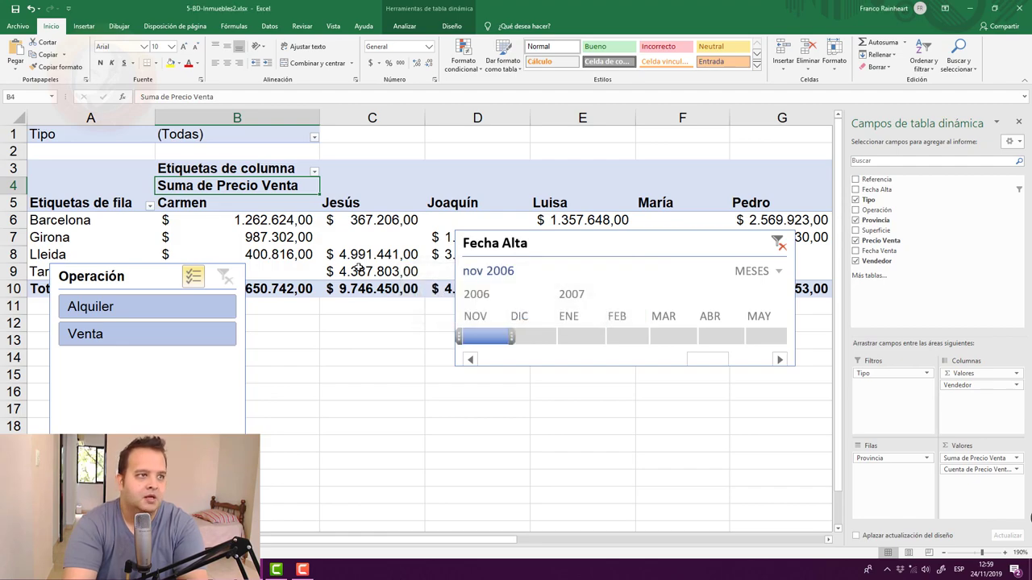
{"action": "mouse_move", "coordinate": [661, 223]}
{"action": "left_mouse_down"}
{"action": "mouse_move", "coordinate": [581, 273]}
{"action": "mouse_move", "coordinate": [410, 325]}
{"action": "left_mouse_up"}
- Lower the Operación slicer and set the Fecha Alta timeline level to AÑOS (years)
{"action": "left_click_drag", "start_coordinate": [140, 277], "coordinate": [143, 320]}
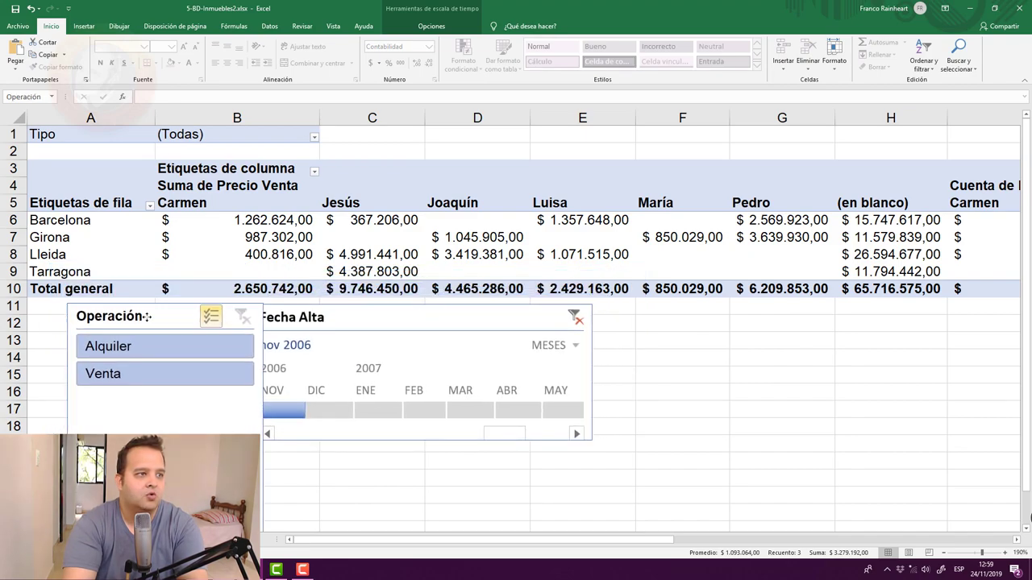
{"action": "left_click", "coordinate": [555, 346]}
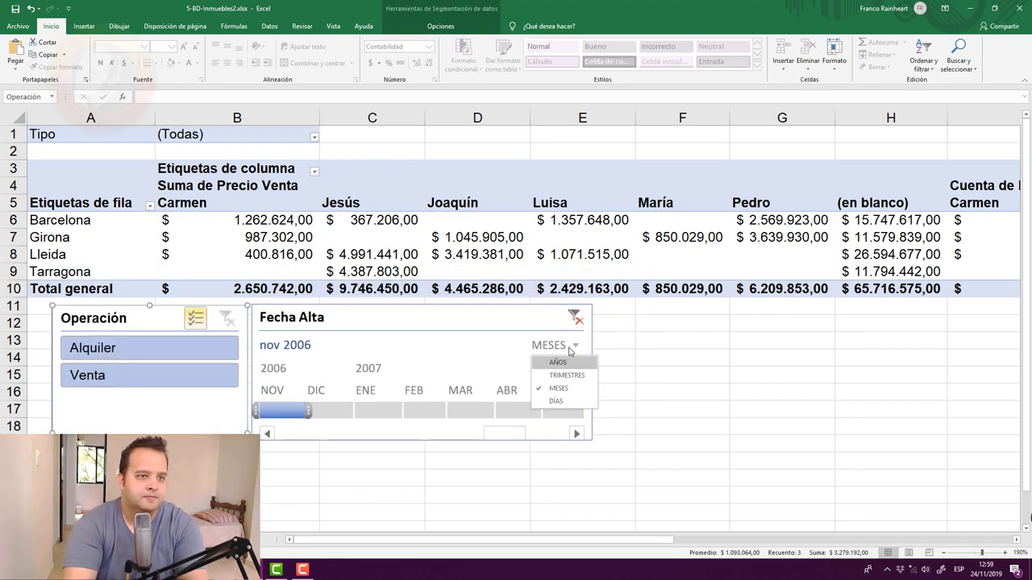
{"action": "left_click", "coordinate": [562, 360]}
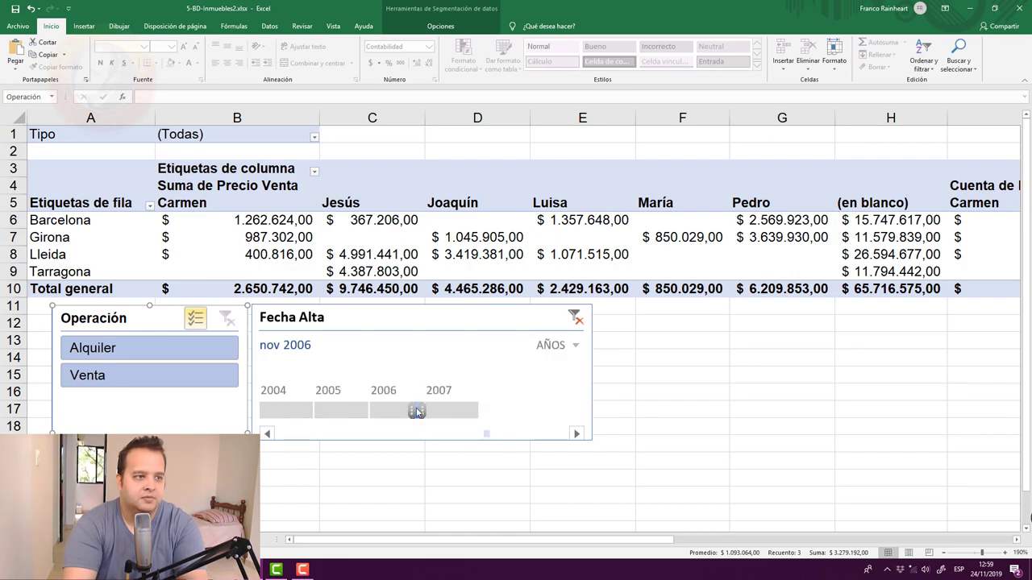
- Select years on the timeline and extend the selection to span 2004–2007
{"action": "left_click", "coordinate": [417, 412]}
{"action": "left_click", "coordinate": [452, 412]}
{"action": "left_click", "coordinate": [341, 412]}
{"action": "left_click", "coordinate": [286, 412]}
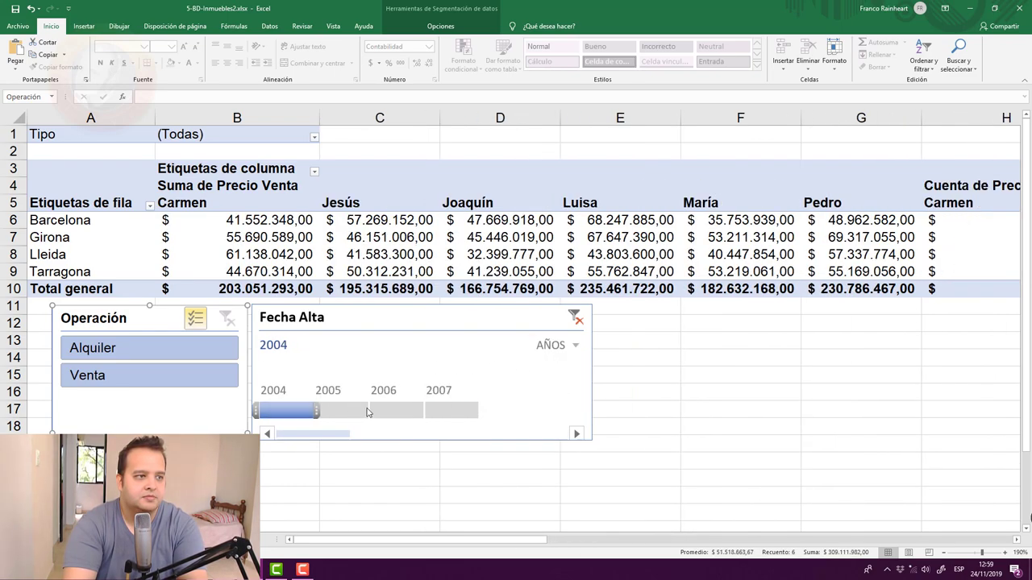
{"action": "left_click_drag", "start_coordinate": [316, 412], "coordinate": [483, 412]}
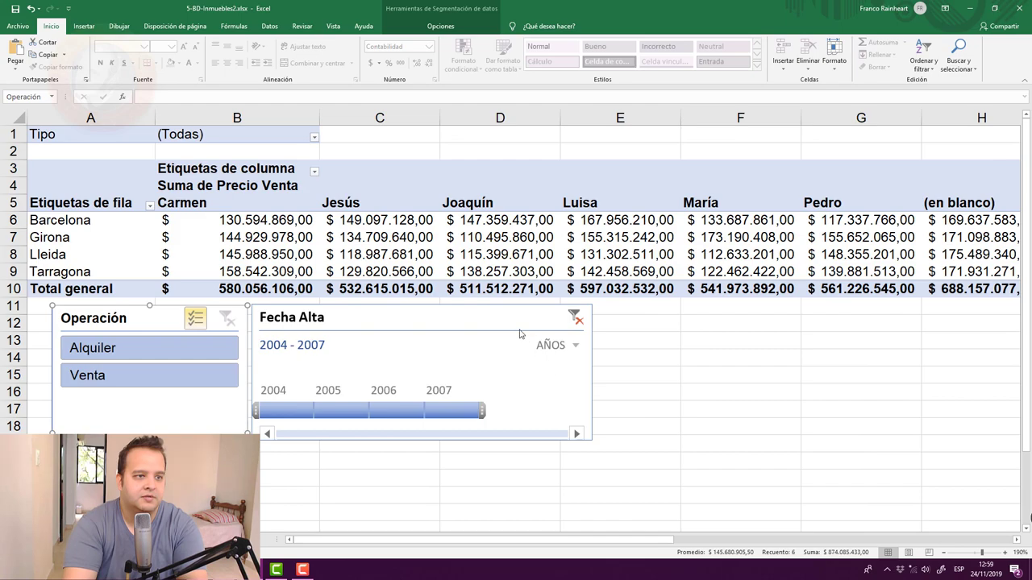
- Zoom out to 150%, remove Suma de Precio Venta from Values, and select the count cells
{"action": "left_click", "coordinate": [945, 553]}
{"action": "left_click", "coordinate": [945, 553]}
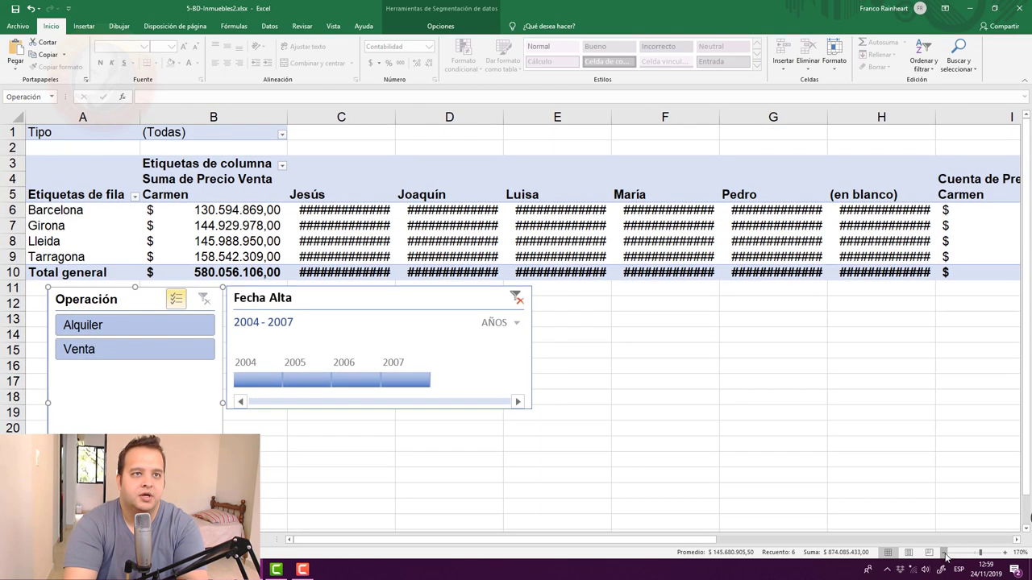
{"action": "left_click", "coordinate": [945, 553]}
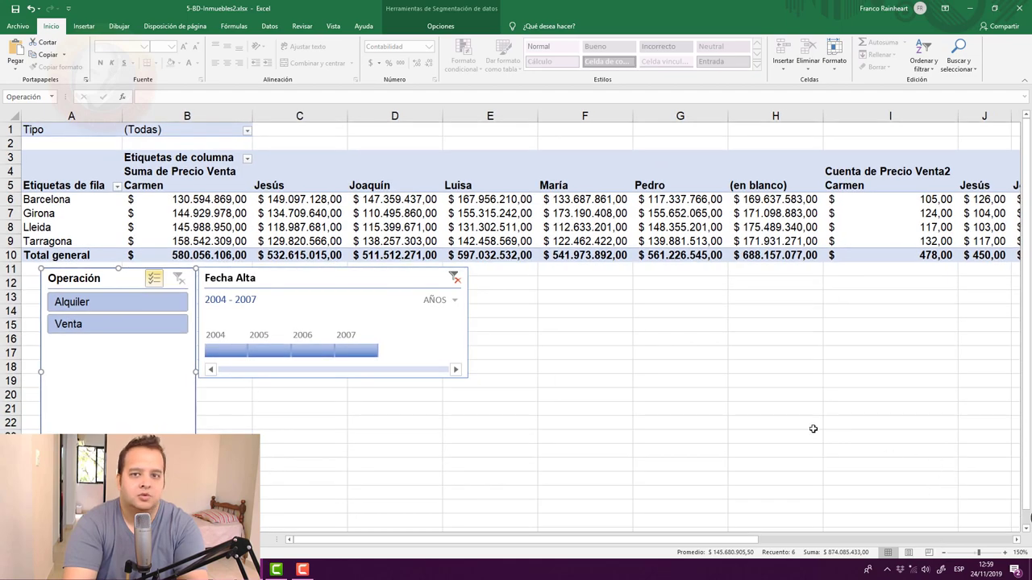
{"action": "left_click", "coordinate": [88, 214]}
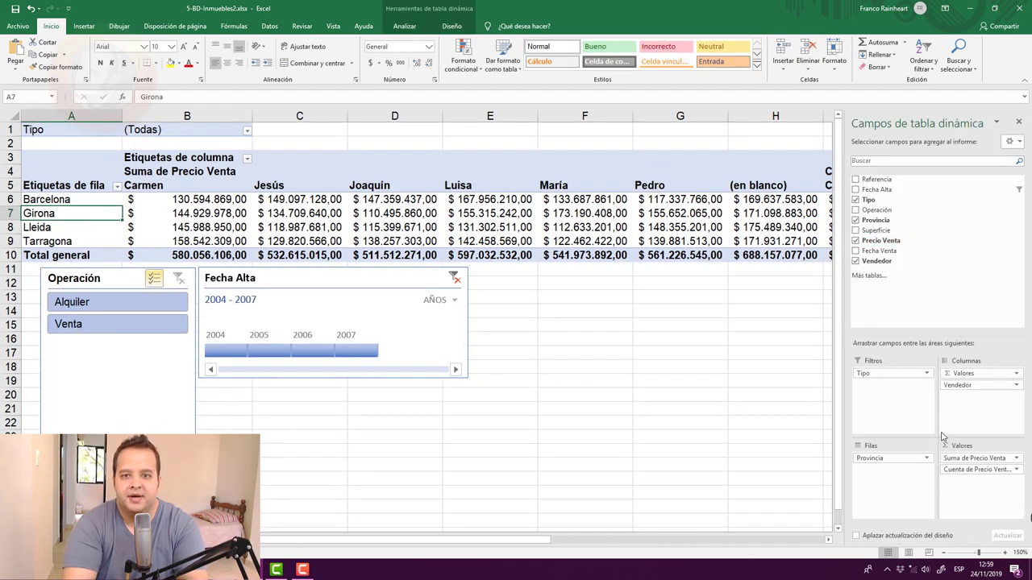
{"action": "left_click_drag", "start_coordinate": [974, 458], "coordinate": [975, 290]}
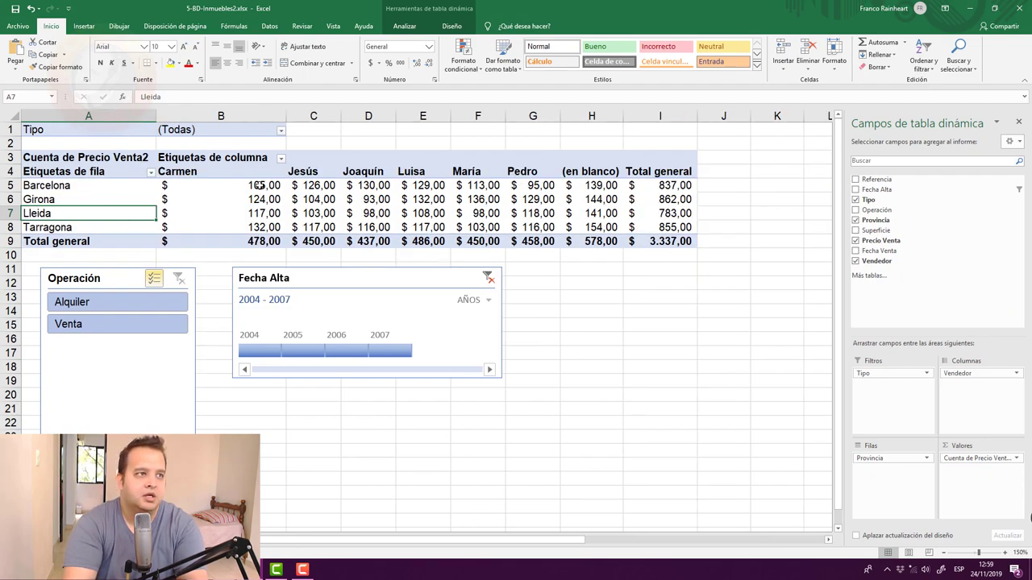
{"action": "left_click_drag", "start_coordinate": [246, 185], "coordinate": [659, 238]}
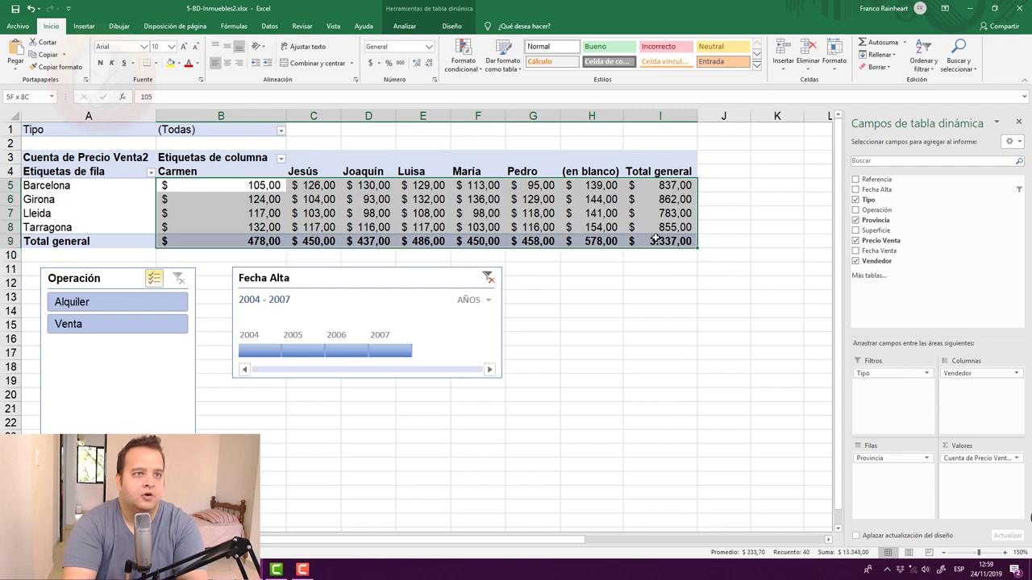
- Apply the General number format to the pivot counts in B5:I9
{"action": "left_click_drag", "start_coordinate": [658, 235], "coordinate": [650, 241]}
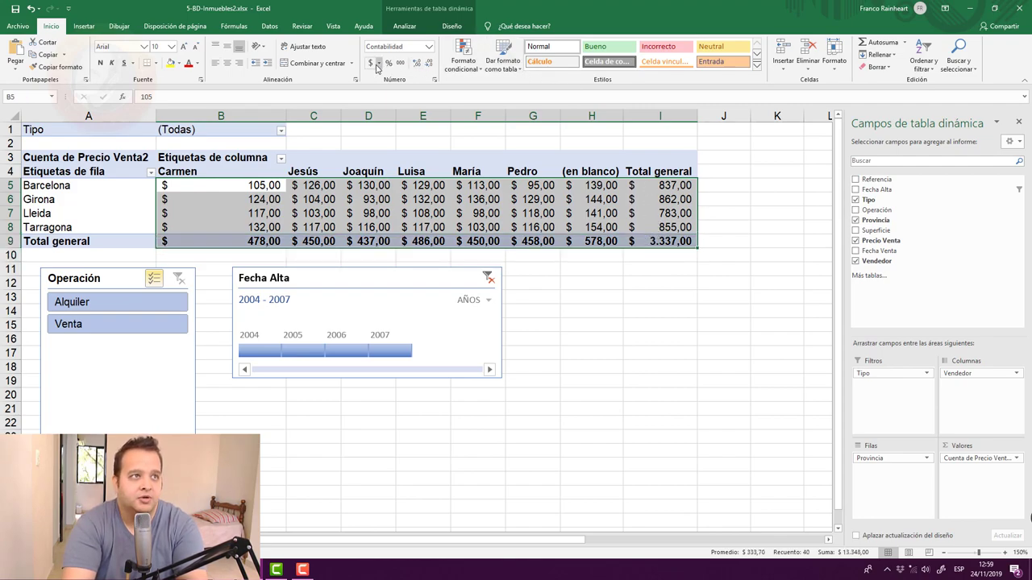
{"action": "left_click", "coordinate": [428, 47]}
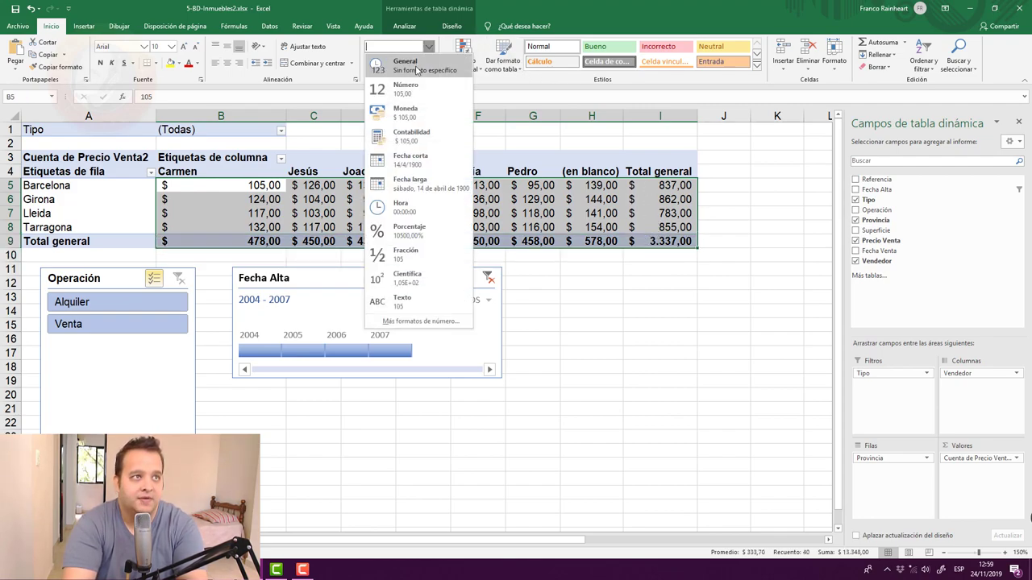
{"action": "left_click", "coordinate": [417, 71]}
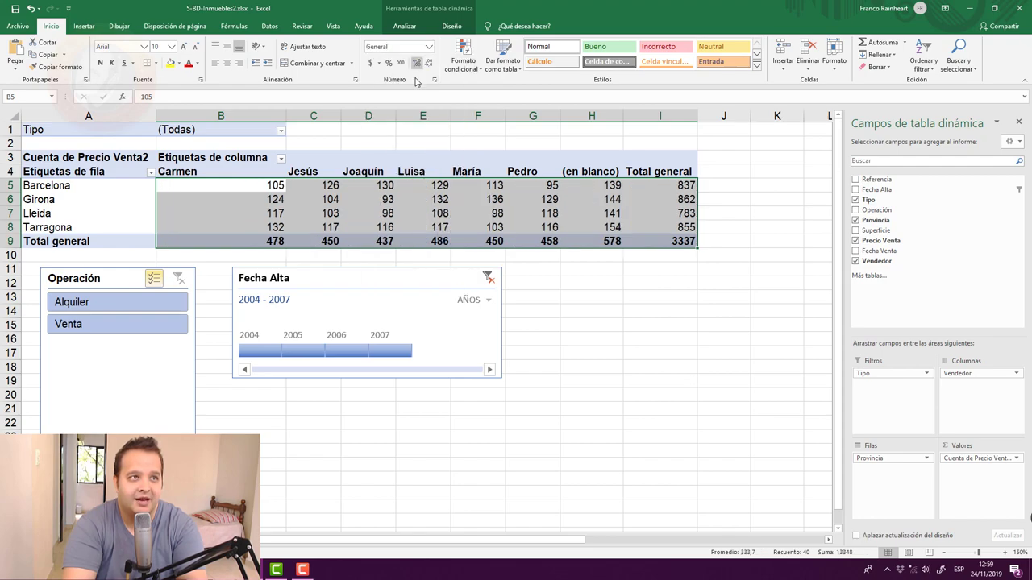
- Select the Total general row of counts, B9:I9
{"action": "left_click", "coordinate": [352, 204]}
{"action": "left_click_drag", "start_coordinate": [277, 185], "coordinate": [516, 232]}
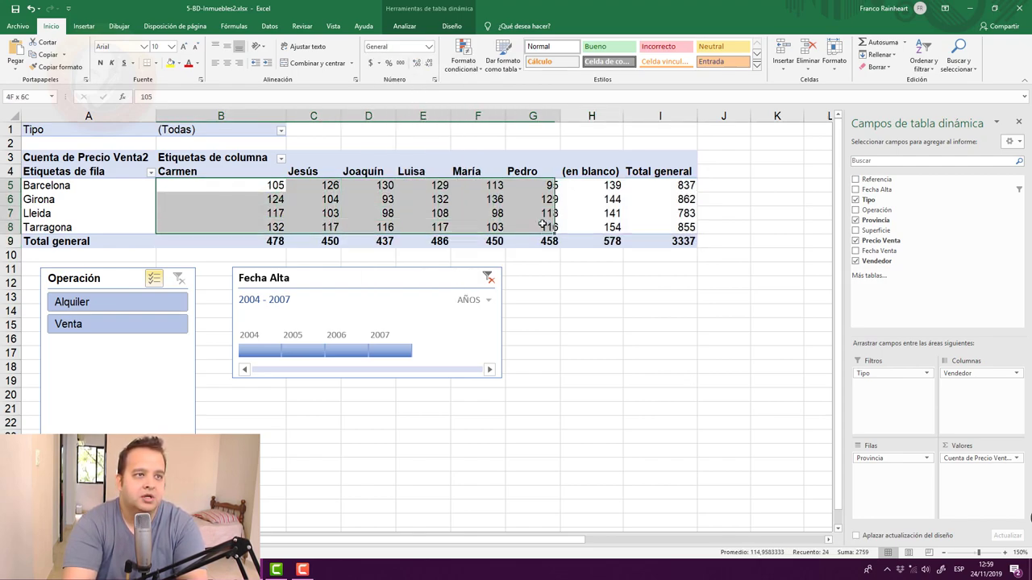
{"action": "left_click_drag", "start_coordinate": [221, 240], "coordinate": [681, 242]}
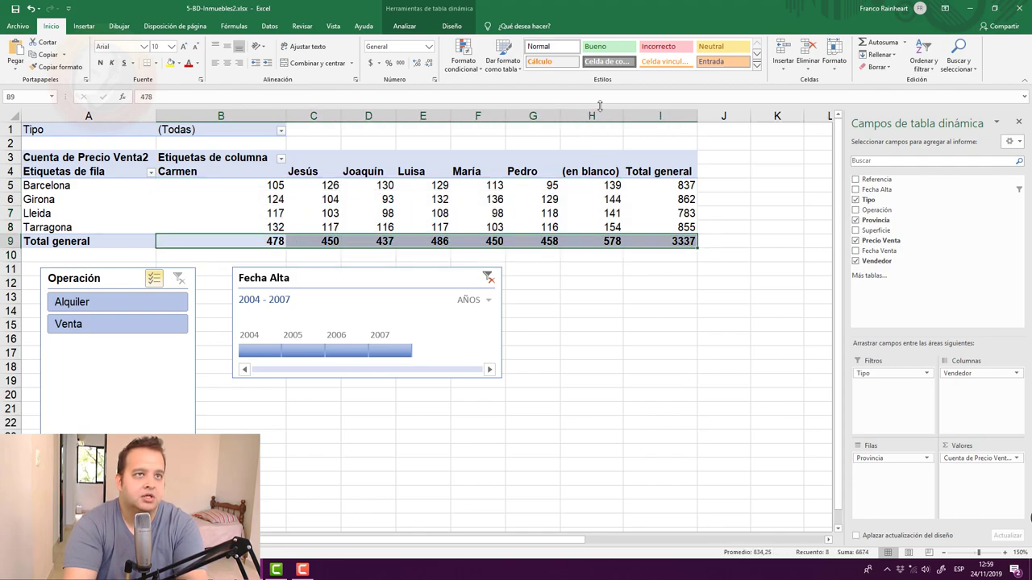
{"action": "left_click", "coordinate": [465, 60]}
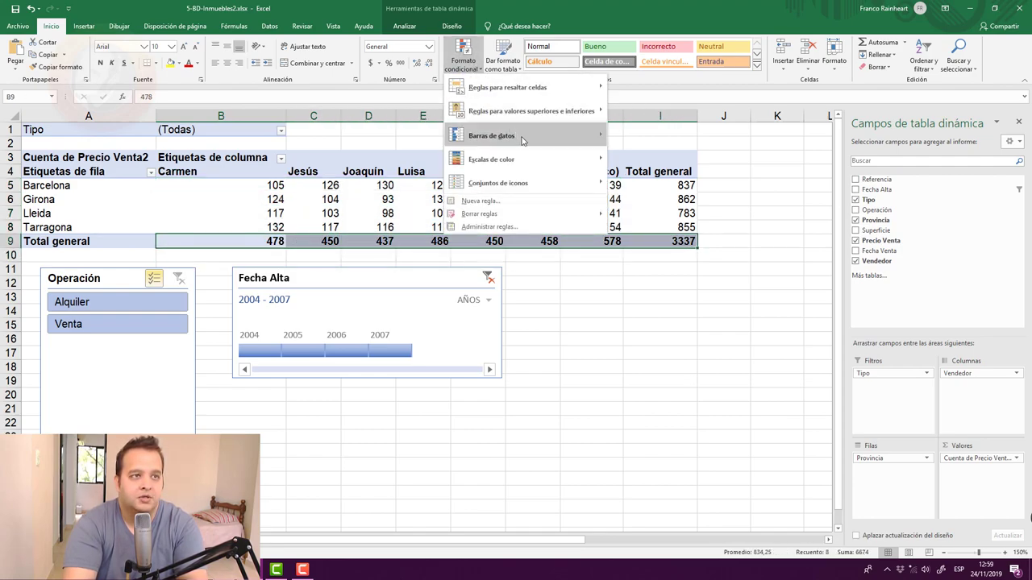
{"action": "mouse_move", "coordinate": [546, 164]}
{"action": "left_click", "coordinate": [618, 159]}
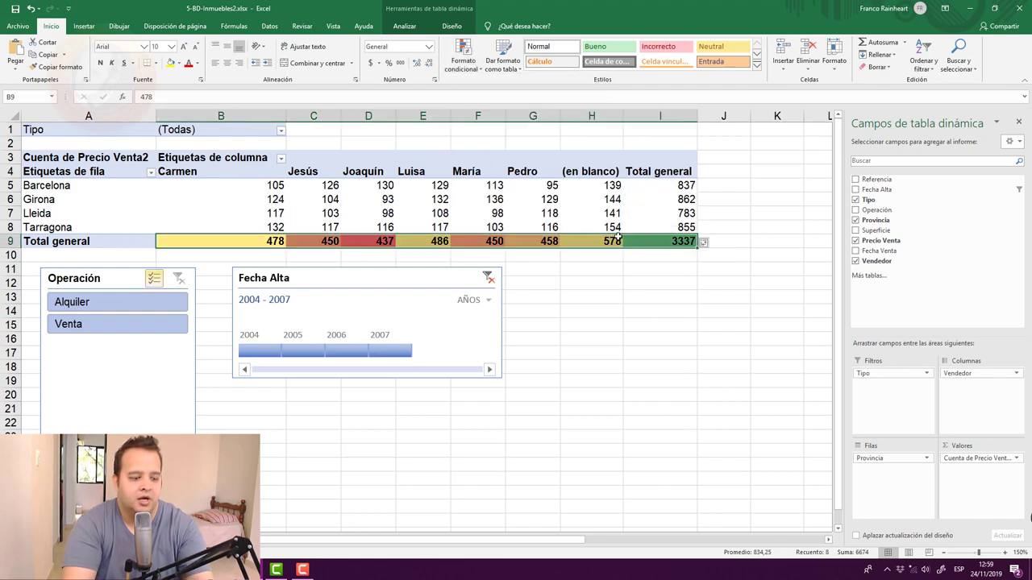
{"action": "key", "text": "ctrl+z"}
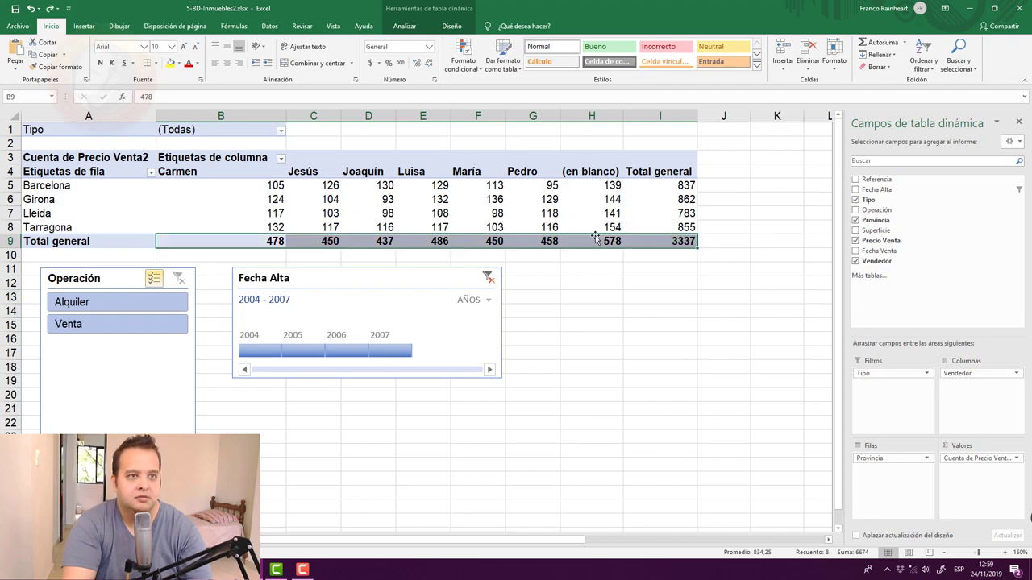
{"action": "left_click_drag", "start_coordinate": [601, 241], "coordinate": [194, 242]}
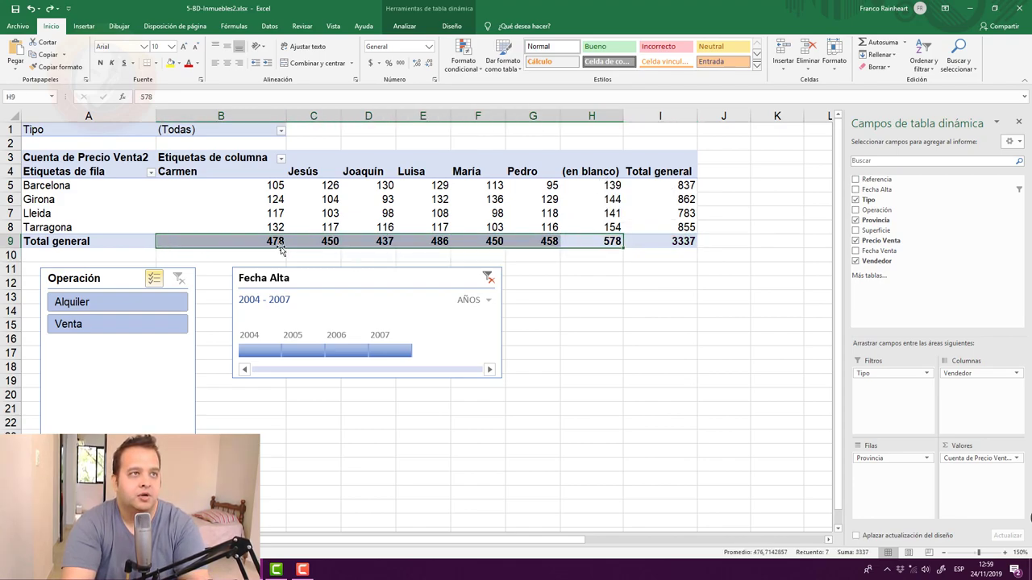
{"action": "left_click", "coordinate": [472, 63]}
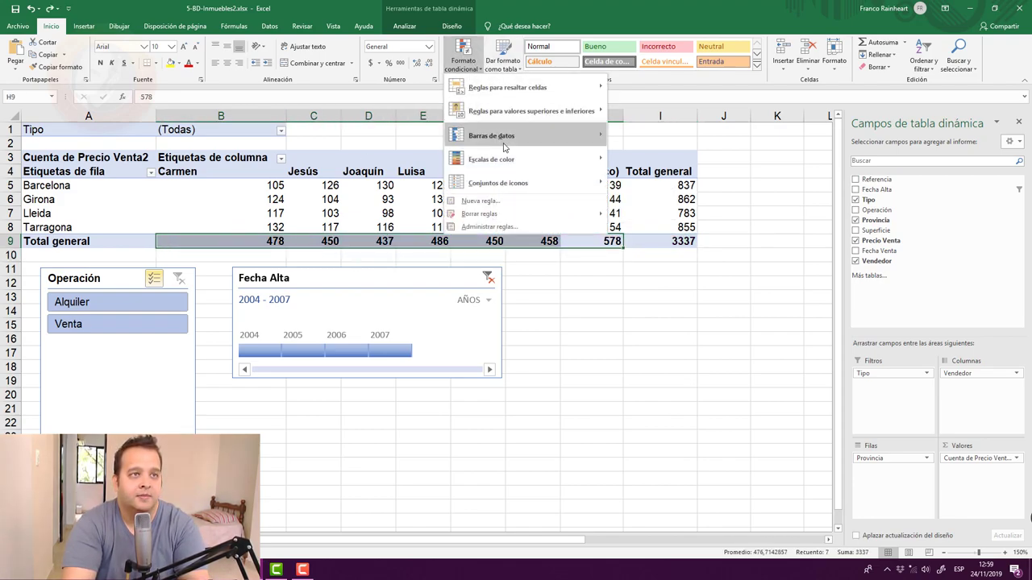
{"action": "mouse_move", "coordinate": [524, 158]}
{"action": "left_click", "coordinate": [619, 158]}
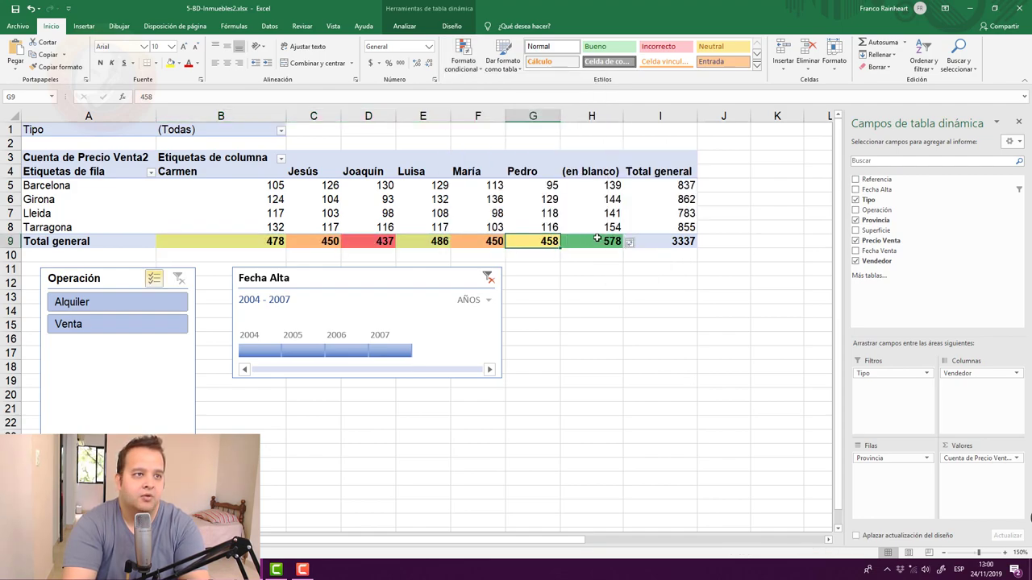
{"action": "left_click_drag", "start_coordinate": [567, 242], "coordinate": [603, 175]}
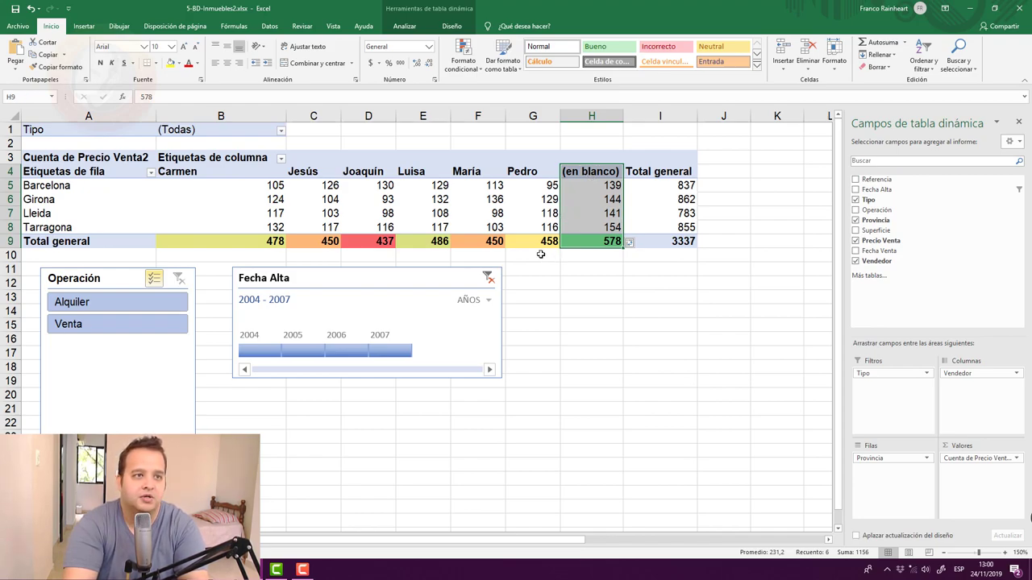
{"action": "left_click", "coordinate": [628, 242]}
{"action": "left_click", "coordinate": [605, 236]}
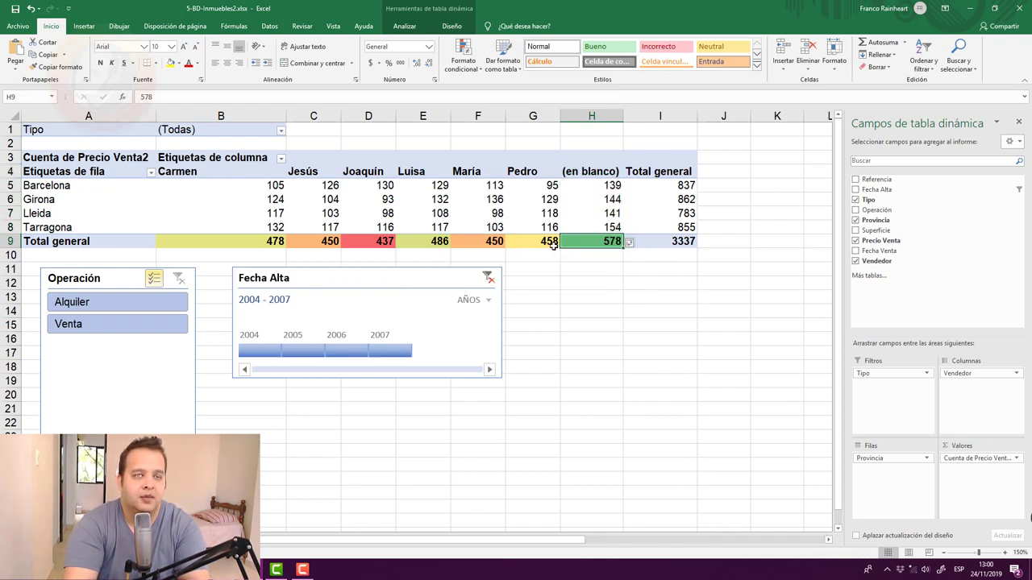
{"action": "mouse_move", "coordinate": [547, 241]}
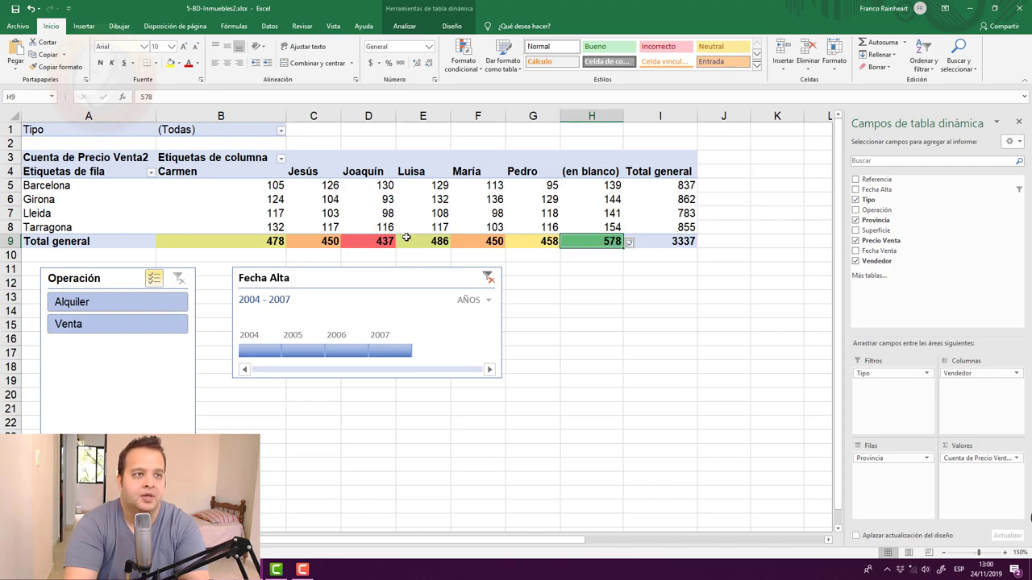
{"action": "left_click", "coordinate": [438, 237]}
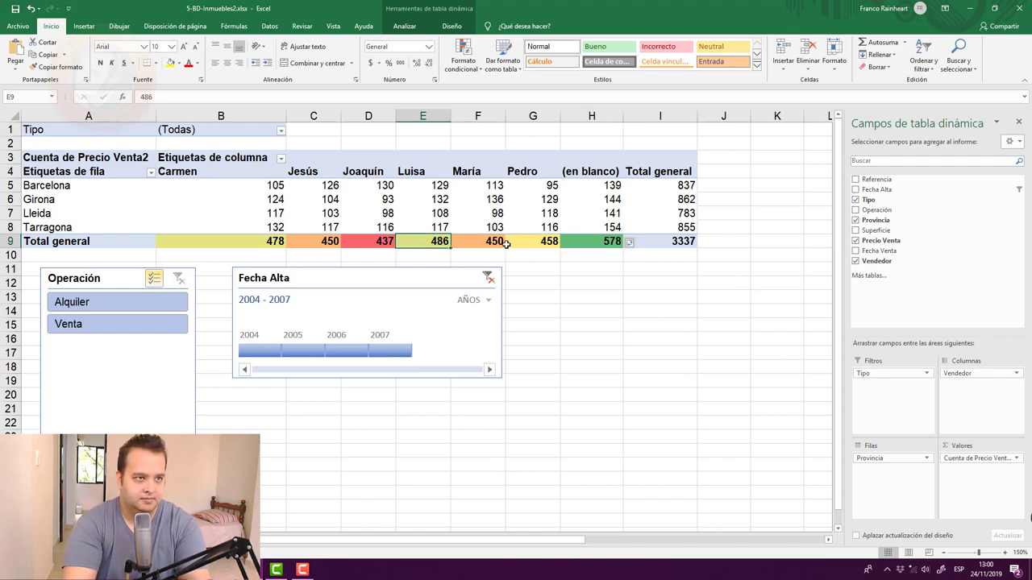
{"action": "mouse_move", "coordinate": [508, 241]}
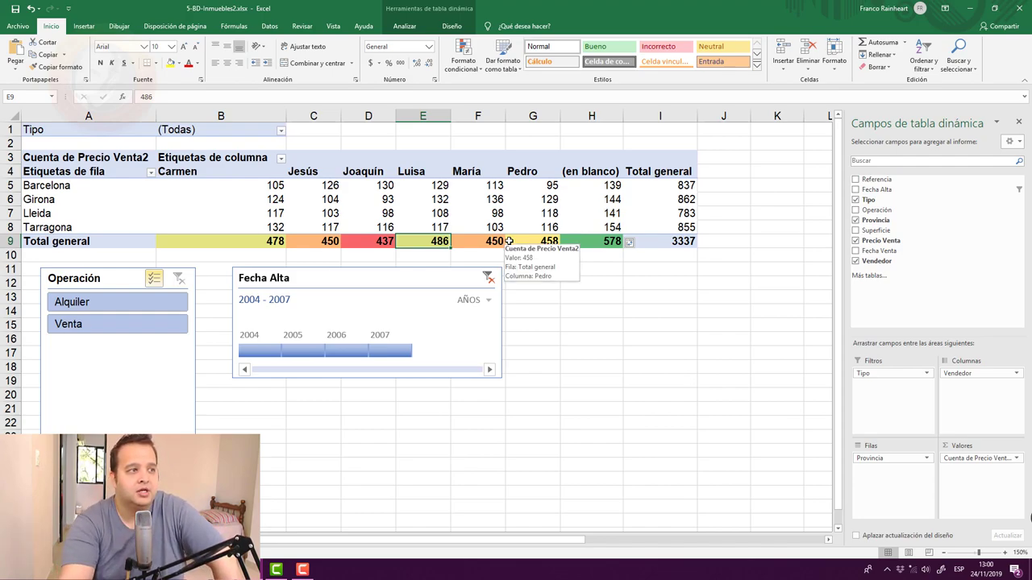
- Filter the pivot to Venta operations only with the Operación slicer, excluding Alquiler
{"action": "left_click", "coordinate": [161, 324]}
{"action": "left_click", "coordinate": [121, 324]}
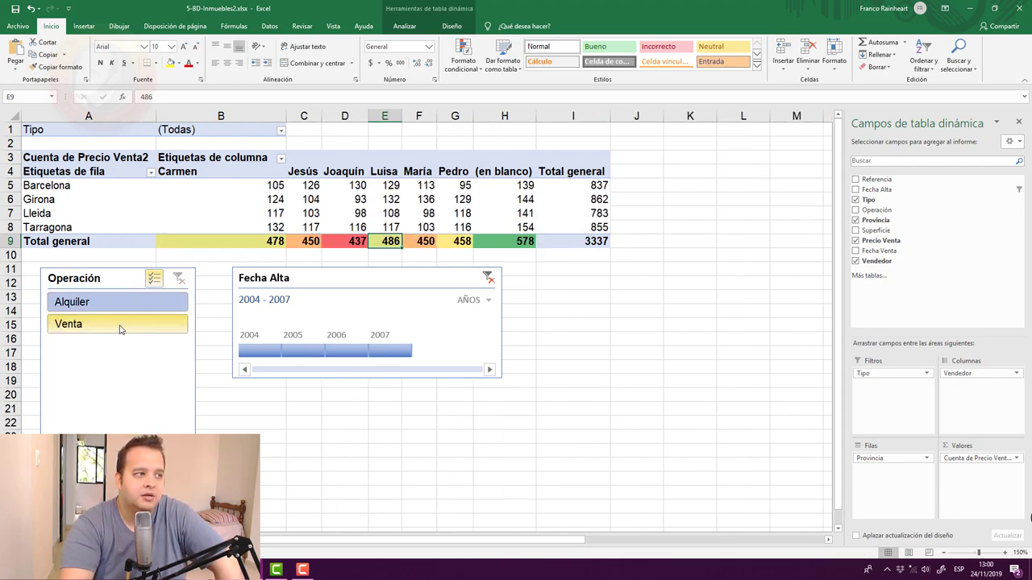
{"action": "left_click", "coordinate": [121, 324]}
{"action": "left_click", "coordinate": [132, 306]}
{"action": "left_click", "coordinate": [121, 302]}
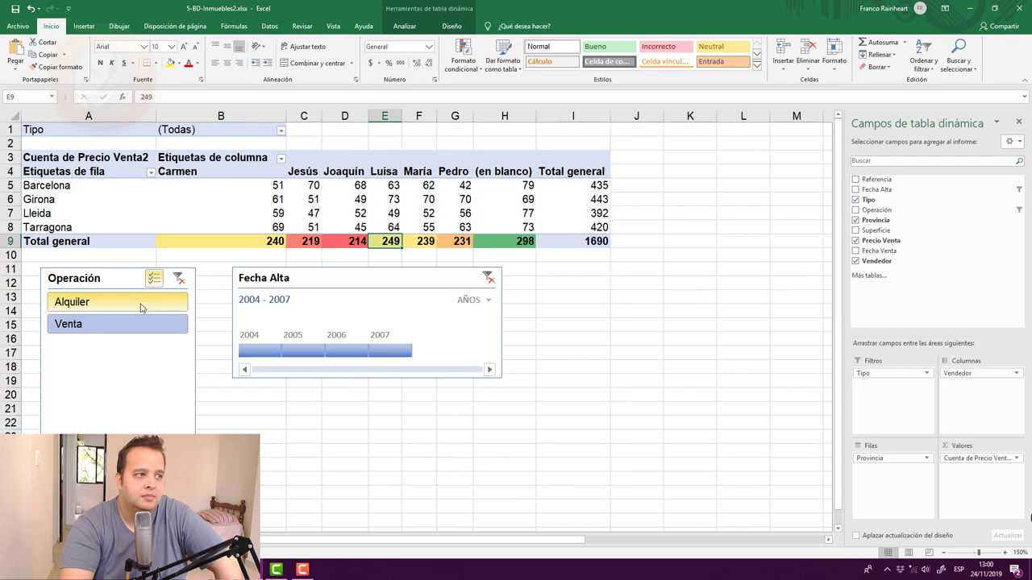
{"action": "left_click", "coordinate": [154, 278]}
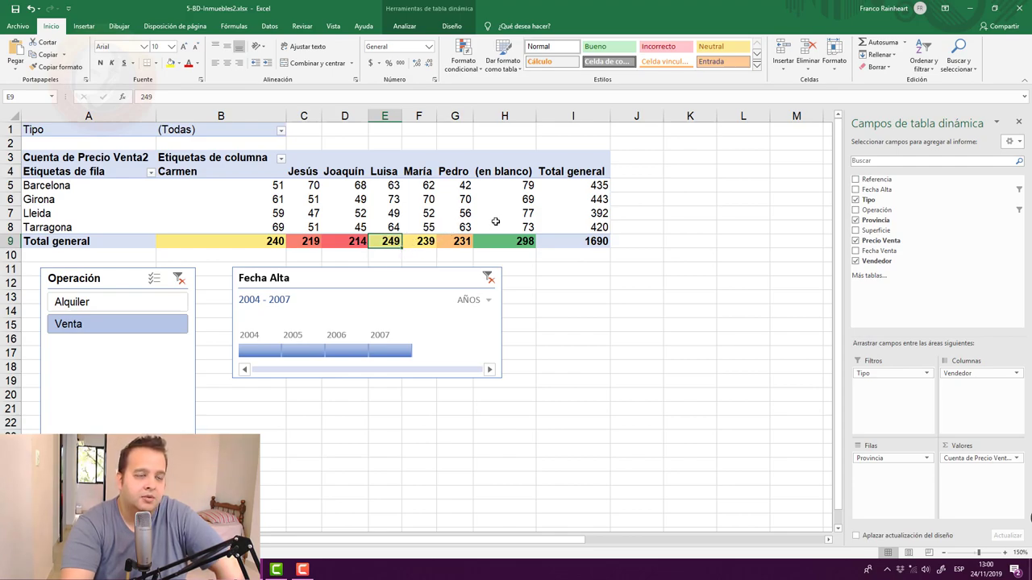
- Try a colour scale on the row 9 totals, then clear those rules from B9:H9
{"action": "left_click_drag", "start_coordinate": [467, 240], "coordinate": [280, 246]}
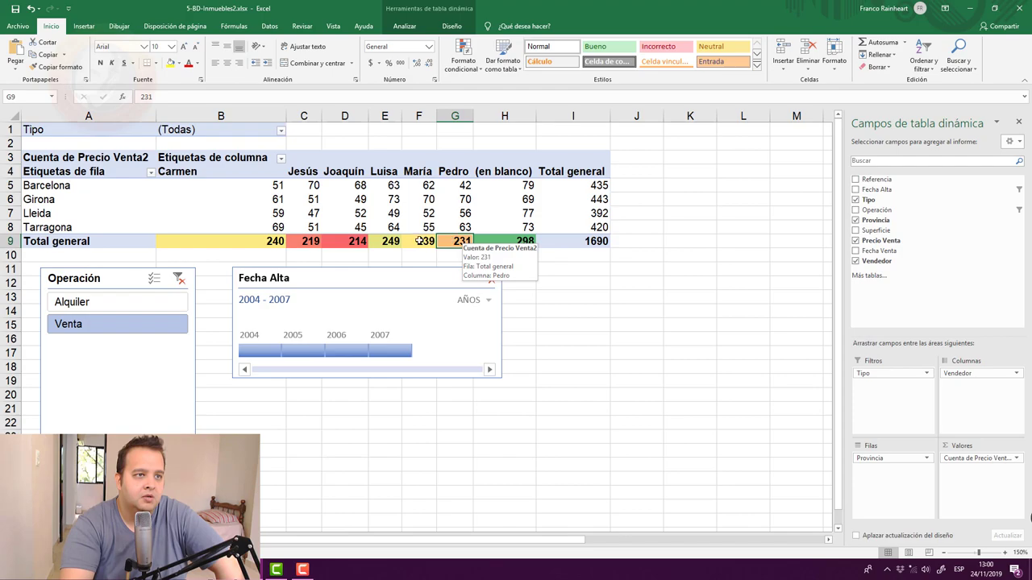
{"action": "left_click", "coordinate": [464, 58]}
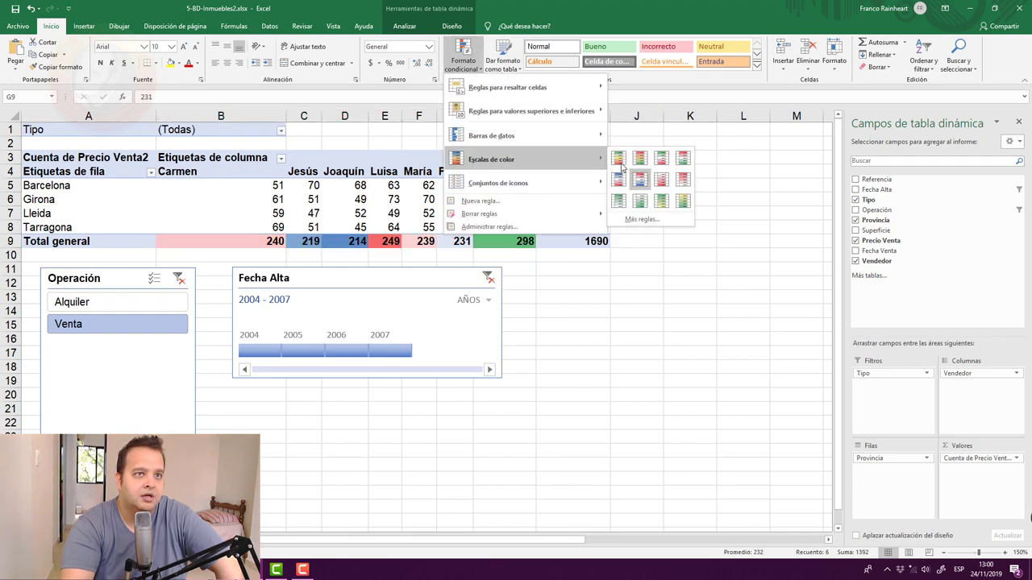
{"action": "left_click", "coordinate": [620, 165]}
{"action": "left_click_drag", "start_coordinate": [533, 245], "coordinate": [271, 242]}
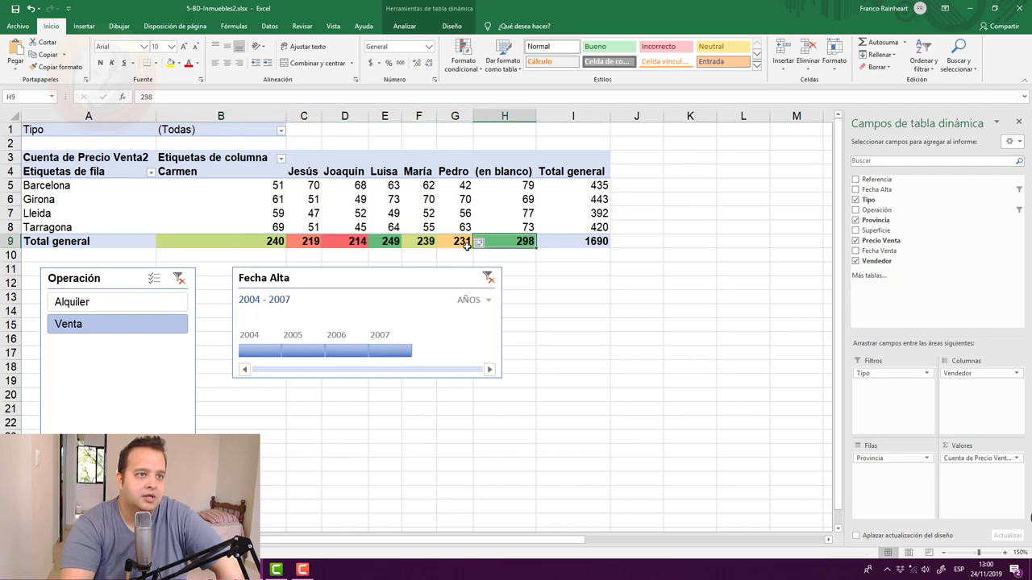
{"action": "left_click", "coordinate": [465, 69]}
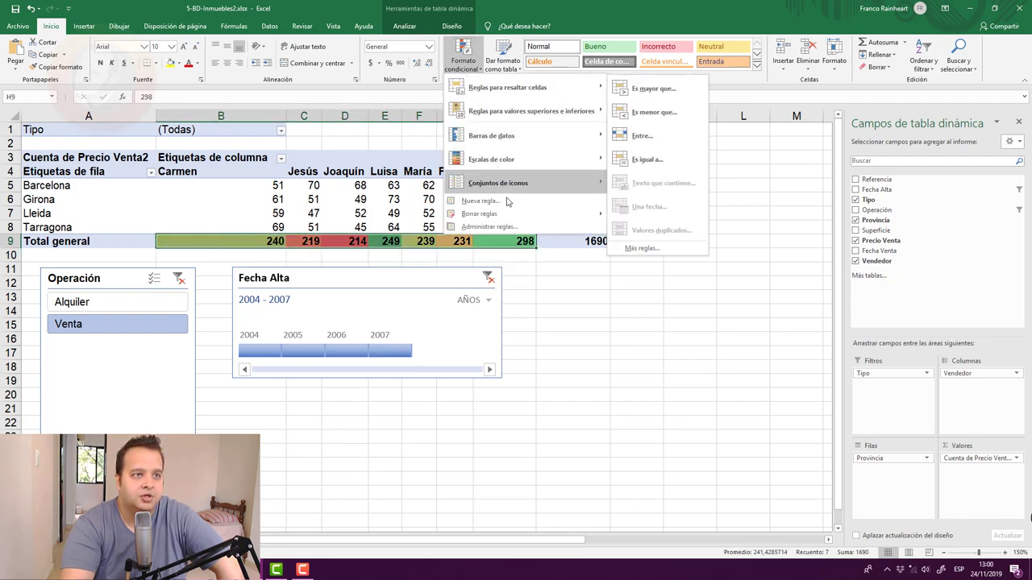
{"action": "mouse_move", "coordinate": [492, 214]}
{"action": "left_click", "coordinate": [627, 216]}
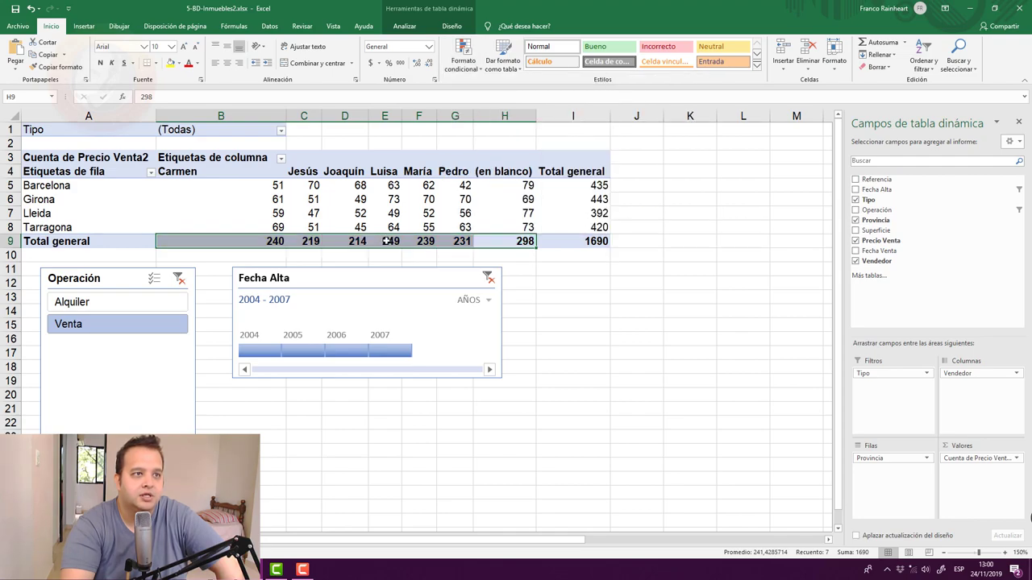
- Apply a green-yellow-red colour scale to the named sellers' totals B9:G9
{"action": "left_click_drag", "start_coordinate": [158, 241], "coordinate": [456, 243]}
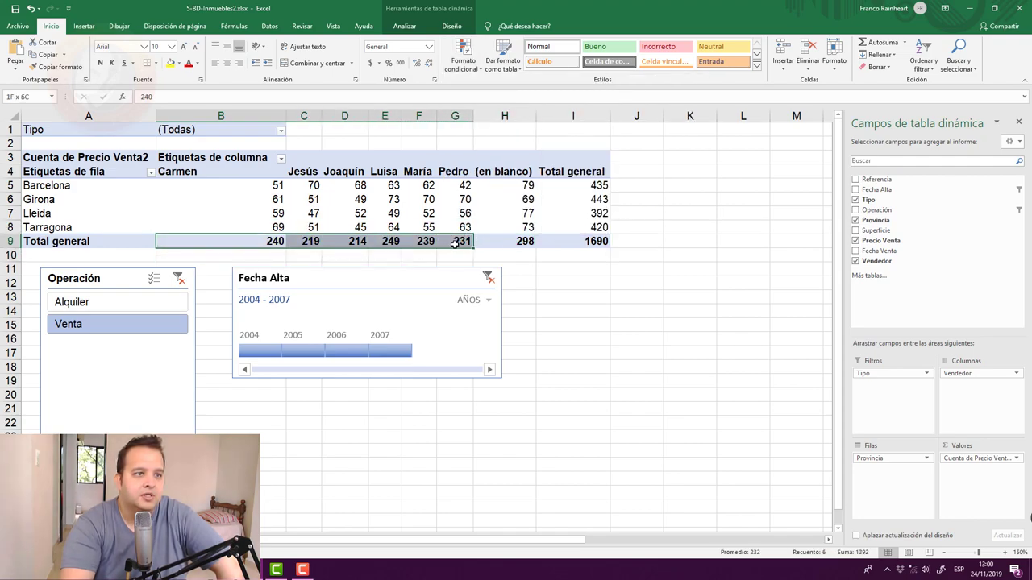
{"action": "left_click", "coordinate": [472, 73]}
{"action": "mouse_move", "coordinate": [555, 159]}
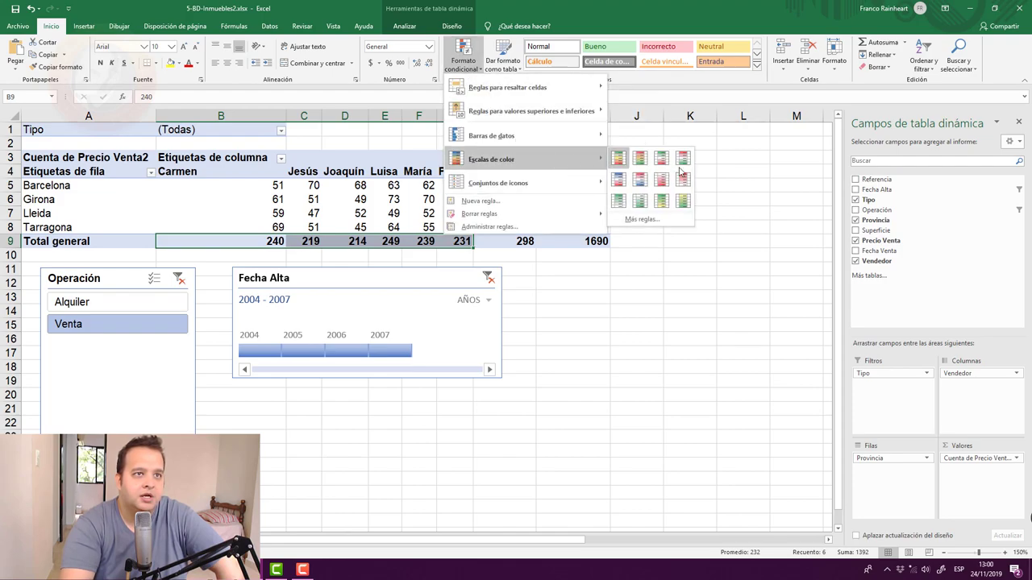
{"action": "left_click", "coordinate": [618, 161]}
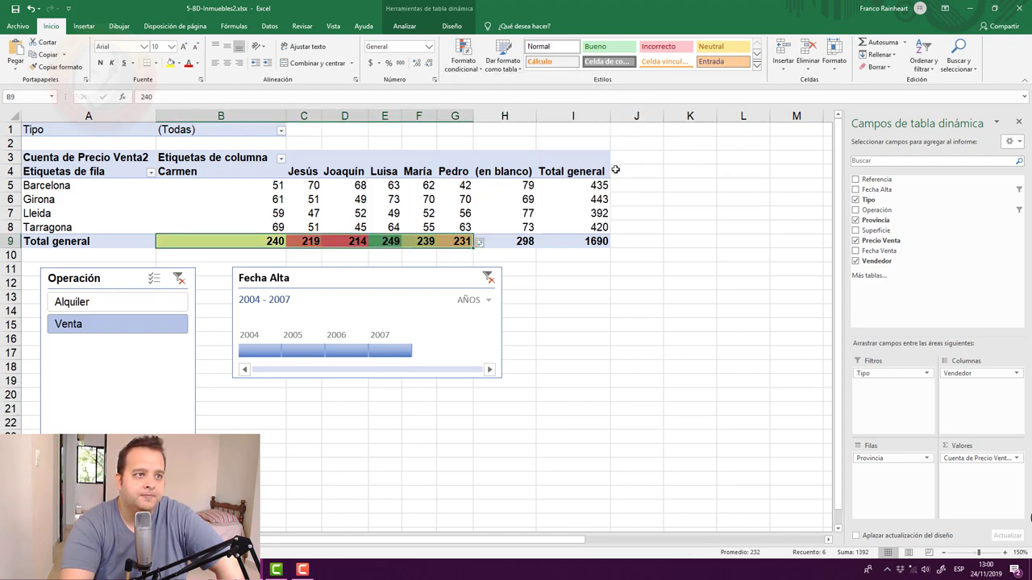
{"action": "mouse_move", "coordinate": [317, 276]}
{"action": "left_mouse_down"}
{"action": "mouse_move", "coordinate": [291, 277]}
{"action": "mouse_move", "coordinate": [383, 287]}
{"action": "mouse_move", "coordinate": [280, 283]}
{"action": "left_mouse_up"}
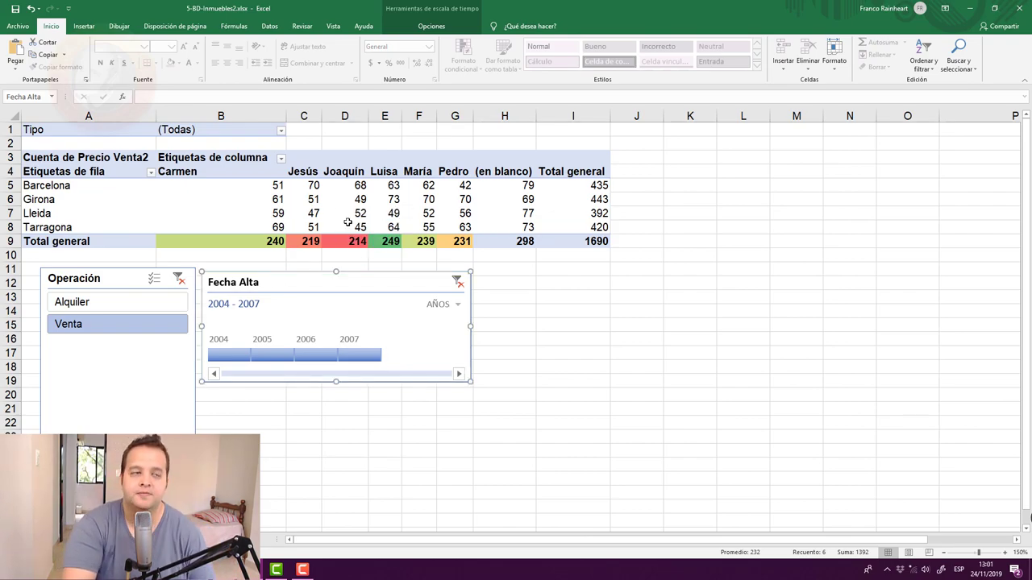
- Insert a clustered column pivot chart of Cuenta de Precio Venta2 by Provincia and Vendedor
{"action": "left_click", "coordinate": [347, 224]}
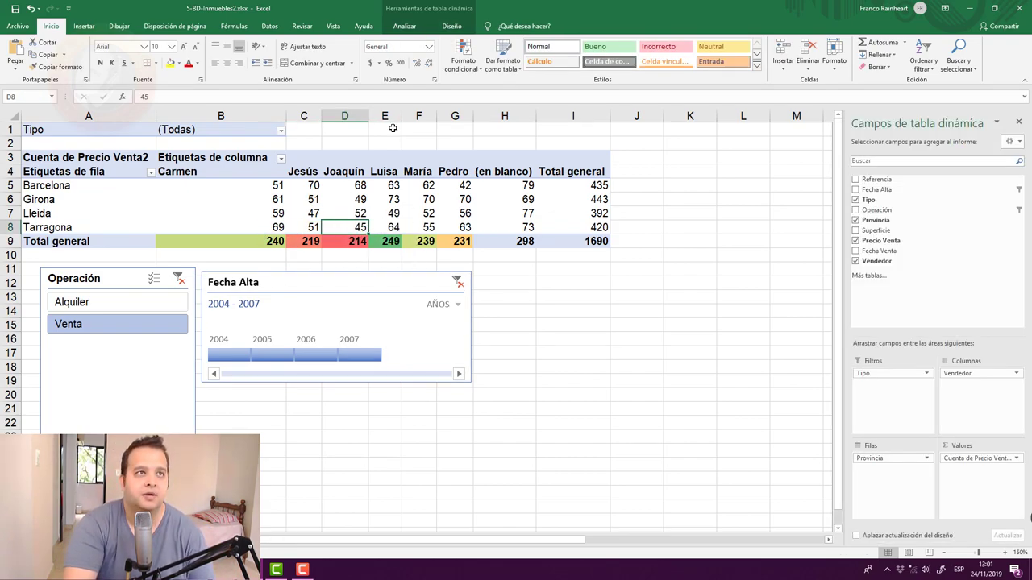
{"action": "left_click", "coordinate": [469, 212]}
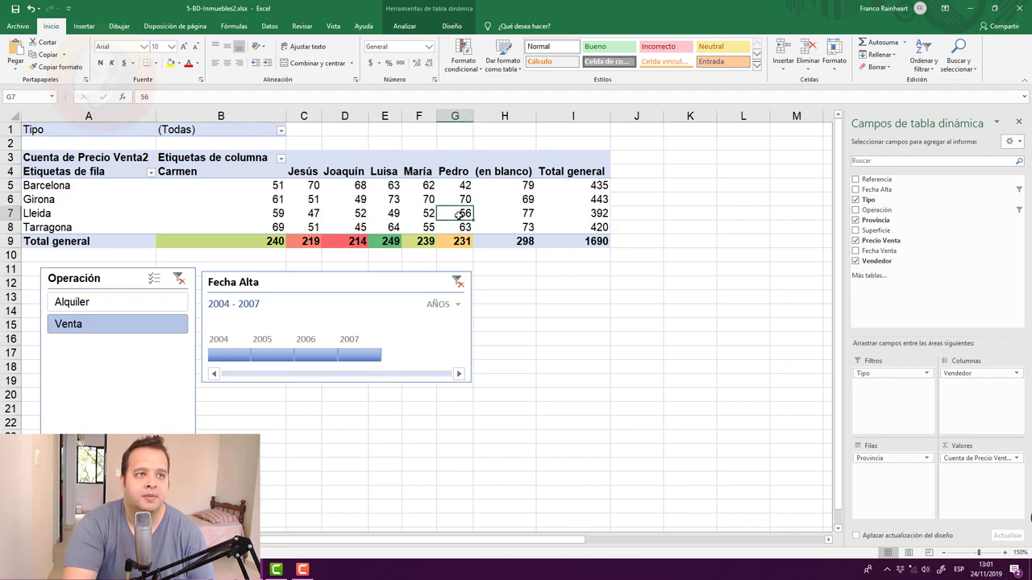
{"action": "left_click", "coordinate": [405, 27]}
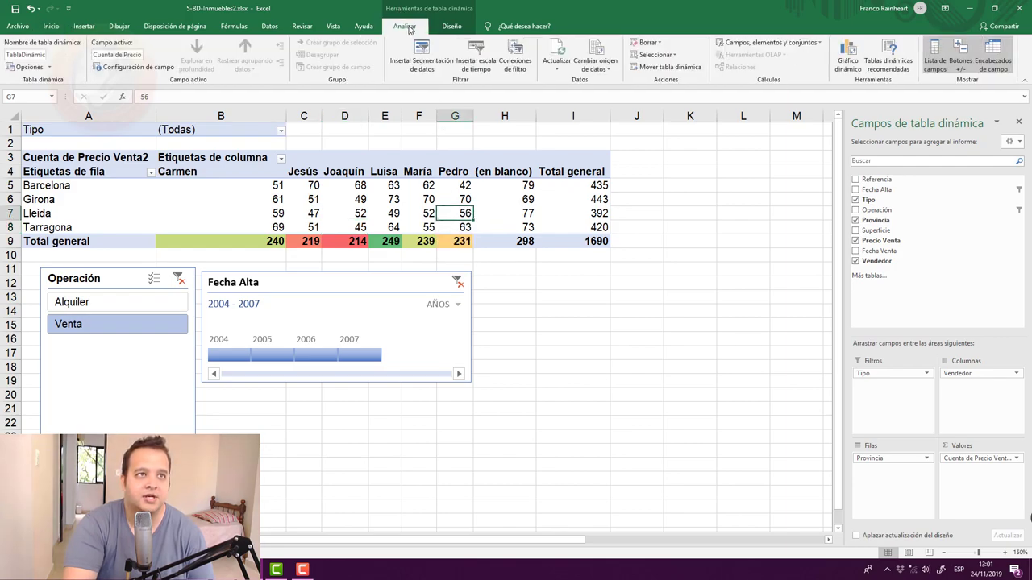
{"action": "left_click", "coordinate": [853, 57]}
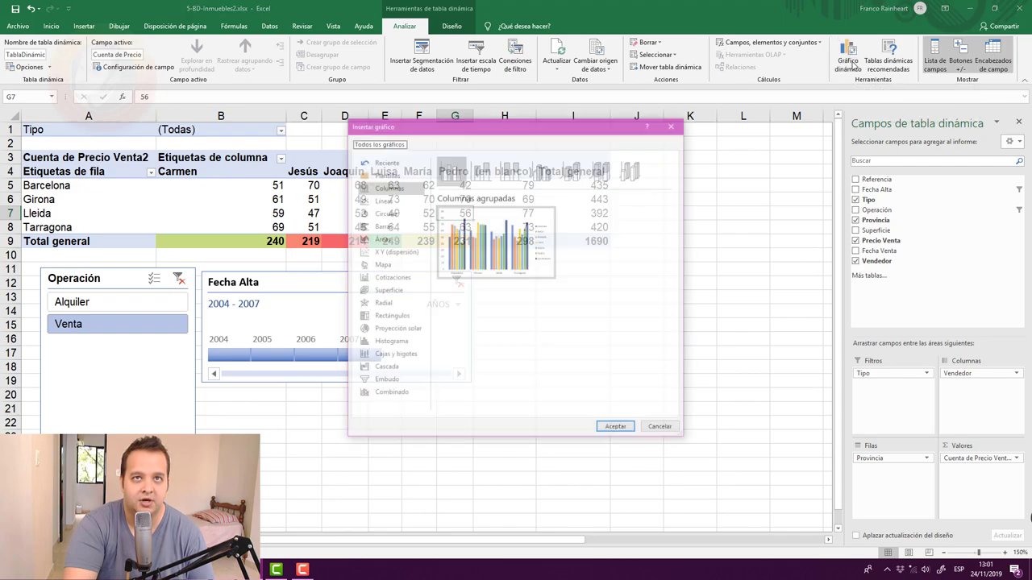
{"action": "mouse_move", "coordinate": [504, 216]}
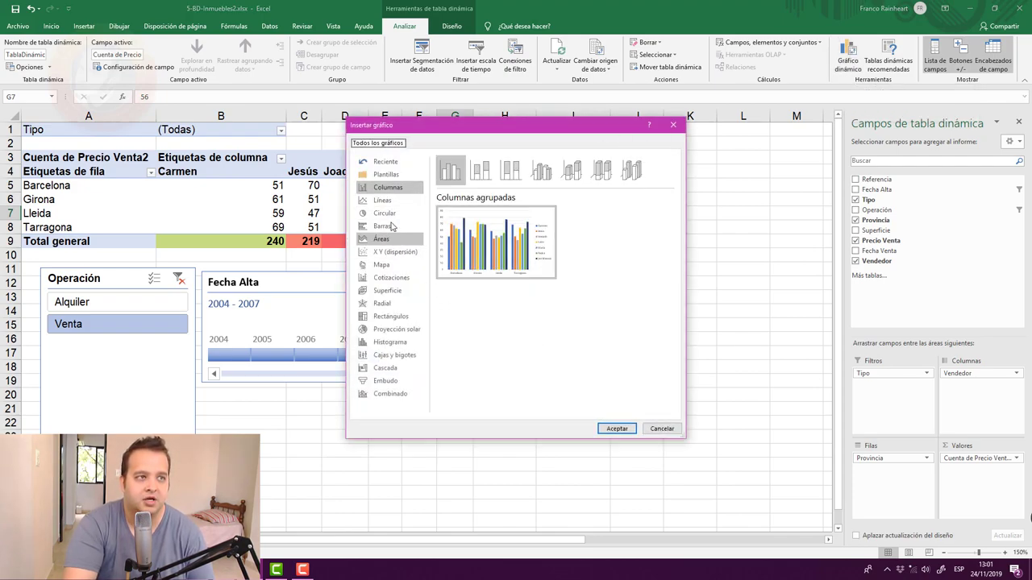
{"action": "left_click", "coordinate": [394, 213]}
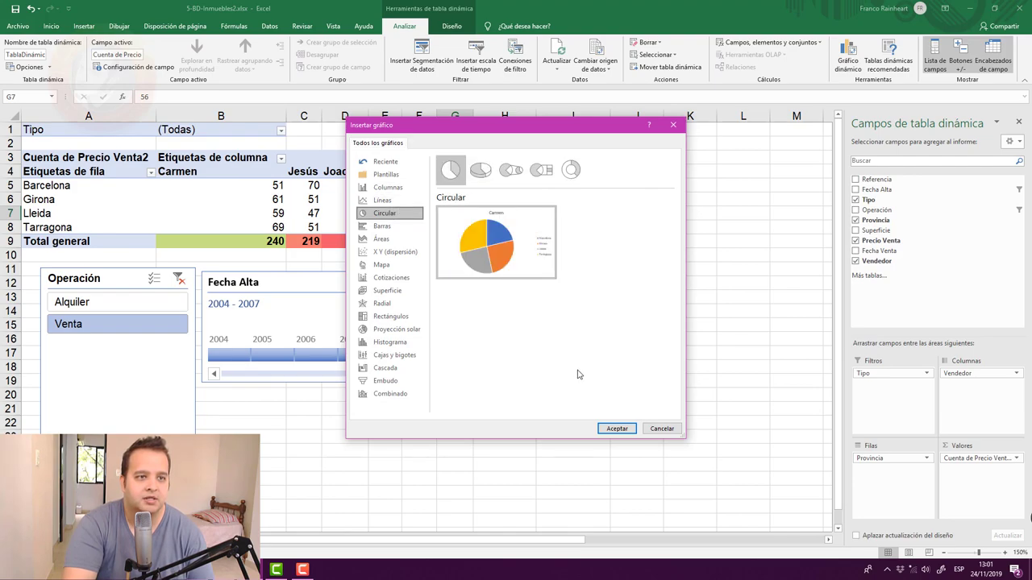
{"action": "left_click", "coordinate": [377, 188]}
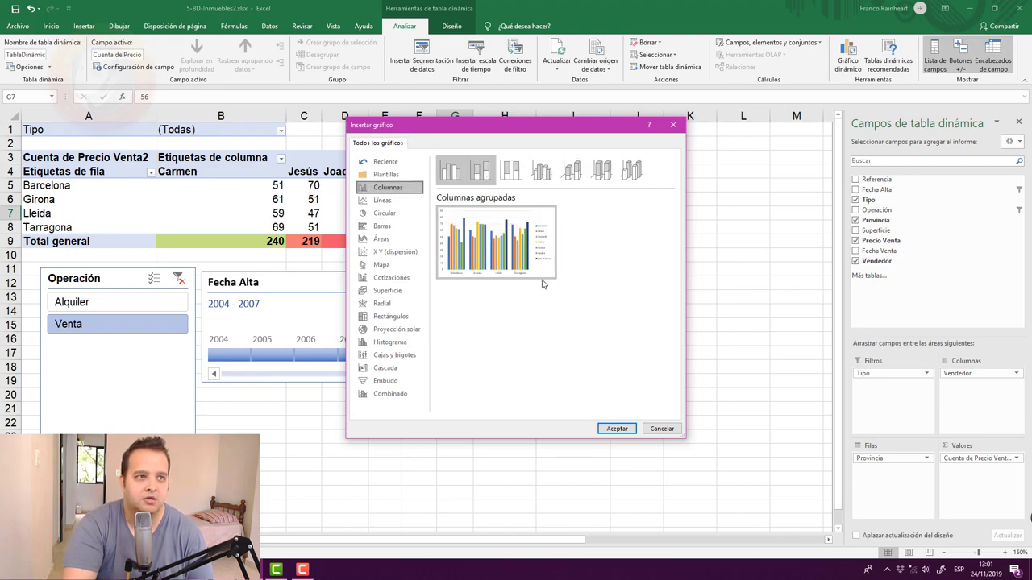
{"action": "left_click", "coordinate": [617, 429]}
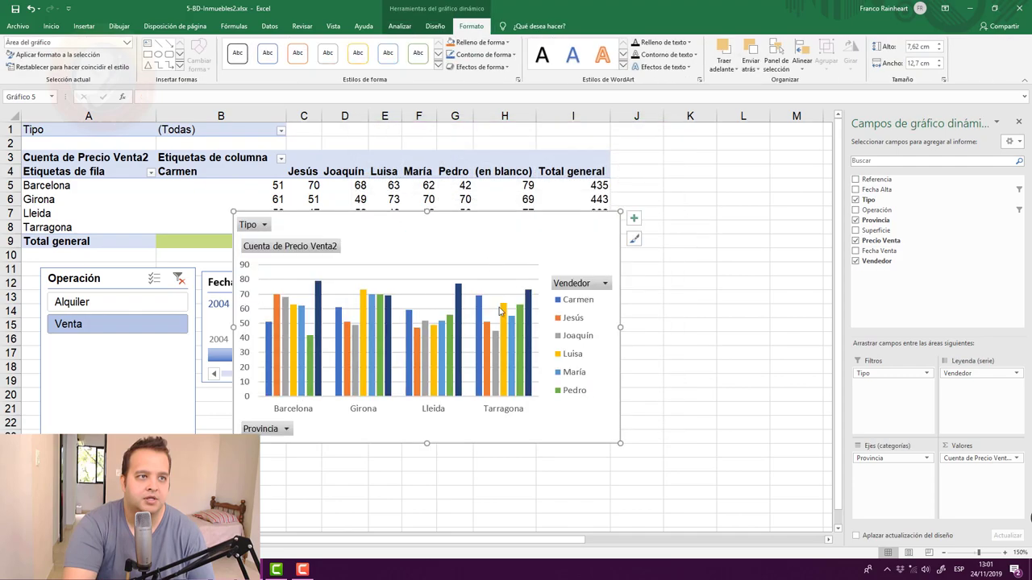
- Move the pivot chart beside the Fecha Alta timeline, below the pivot table's counts
{"action": "mouse_move", "coordinate": [310, 232]}
{"action": "left_mouse_down"}
{"action": "mouse_move", "coordinate": [586, 287]}
{"action": "mouse_move", "coordinate": [568, 278]}
{"action": "left_mouse_up"}
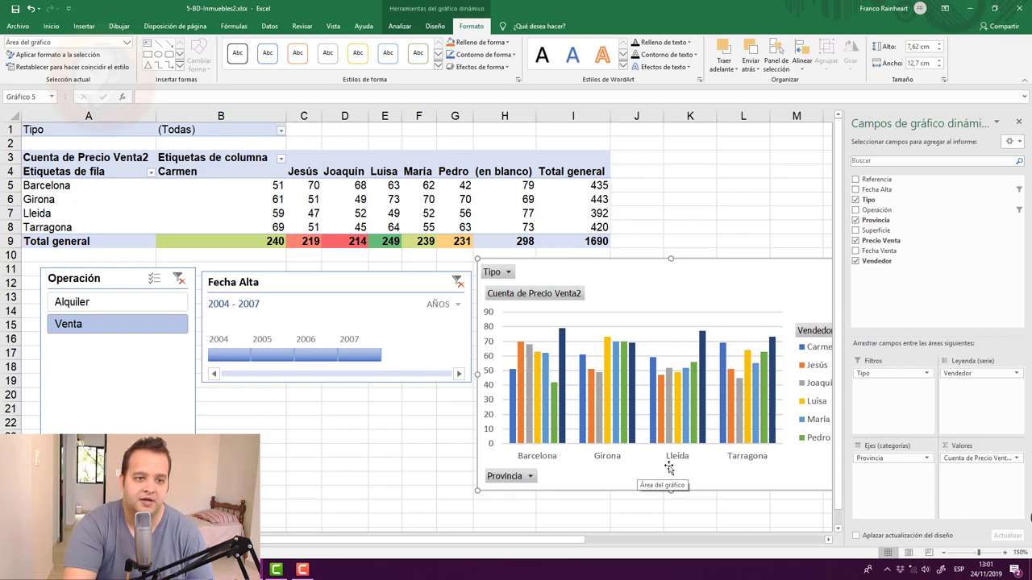
{"action": "left_click_drag", "start_coordinate": [553, 458], "coordinate": [585, 444]}
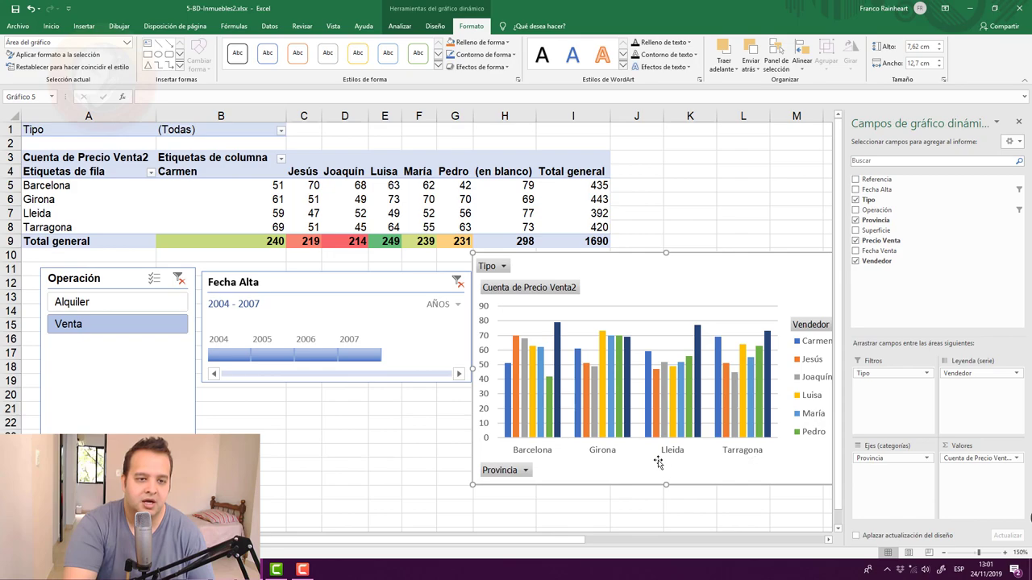
- Filter the pivot chart's Tipo field to Casa, bringing the Venta count total to 224
{"action": "left_click", "coordinate": [503, 266]}
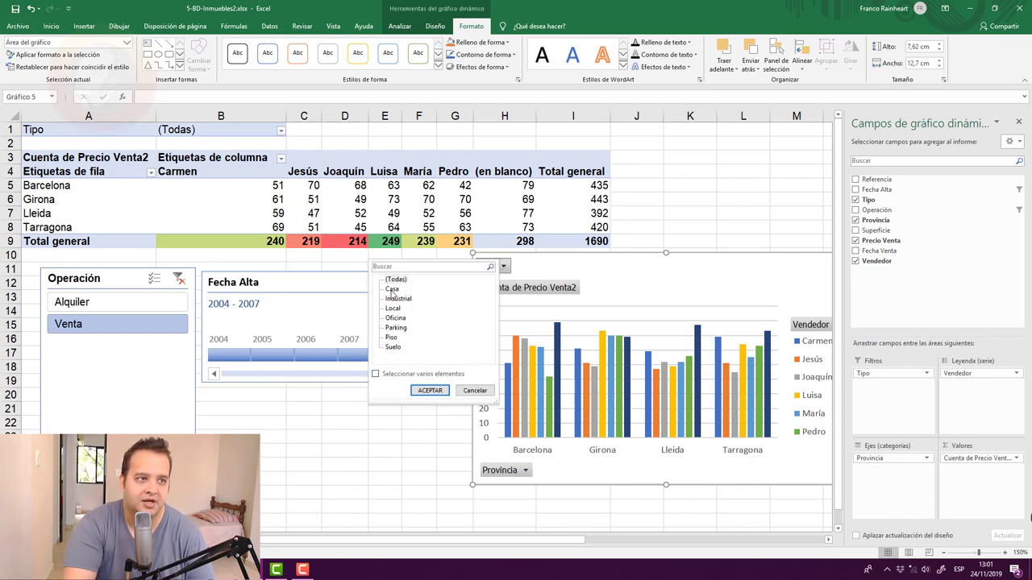
{"action": "left_click", "coordinate": [431, 391]}
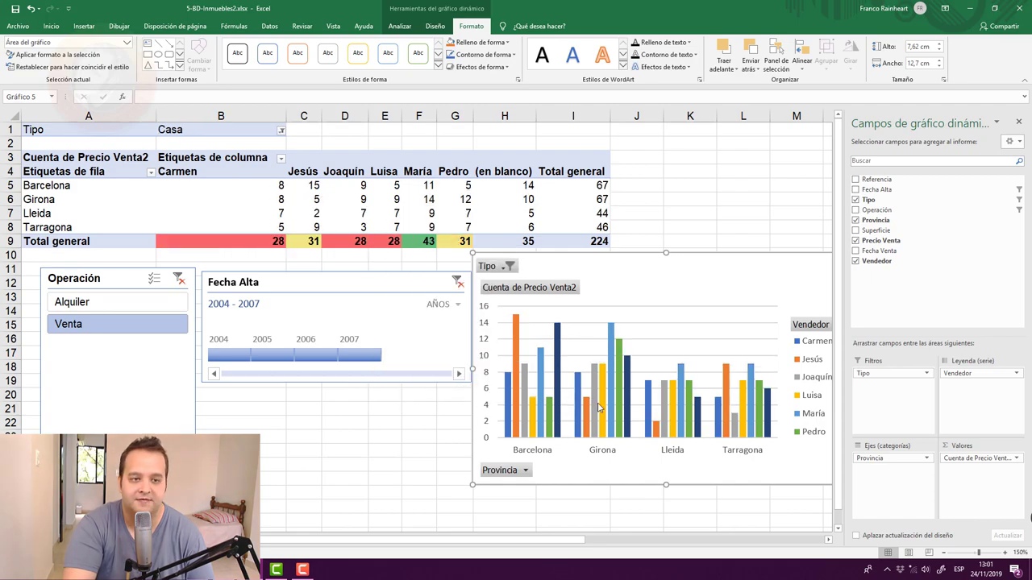
{"action": "mouse_move", "coordinate": [599, 412]}
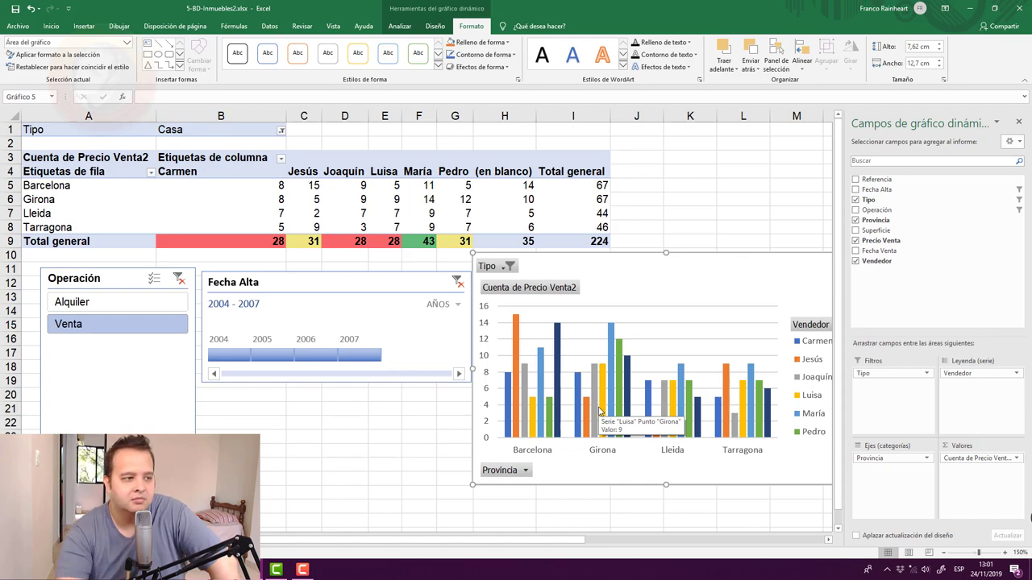
- Switch to the raw property listings sheet with Ctrl+PageDown
{"action": "key", "text": "ctrl+Page_Down"}
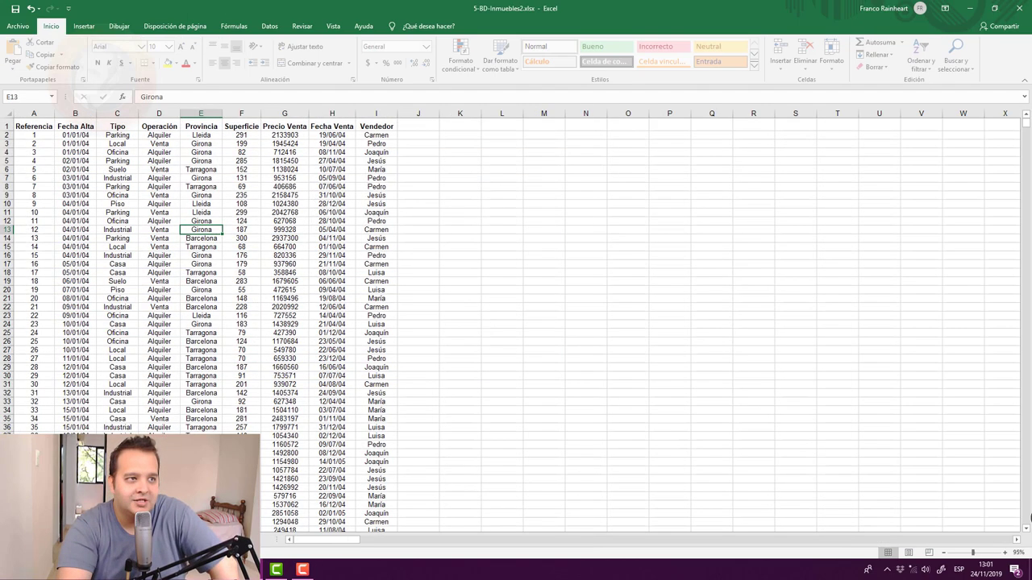